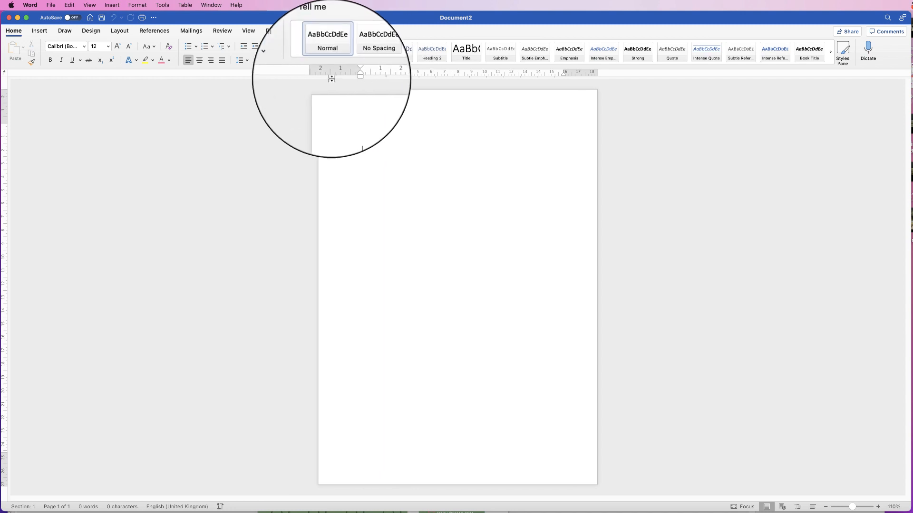
Open the empty header and footer of Document2 for editing from the View tab.
{"action": "left_click", "coordinate": [248, 31]}
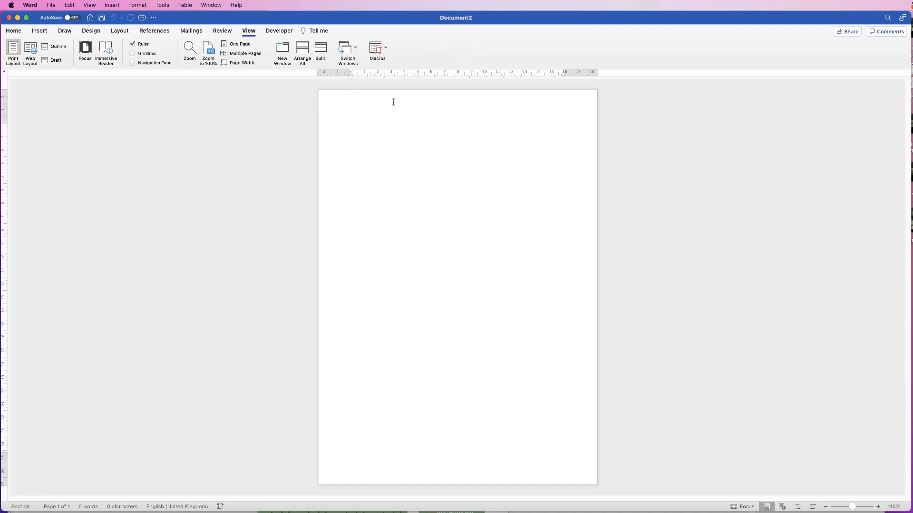
{"action": "double_click", "coordinate": [359, 101]}
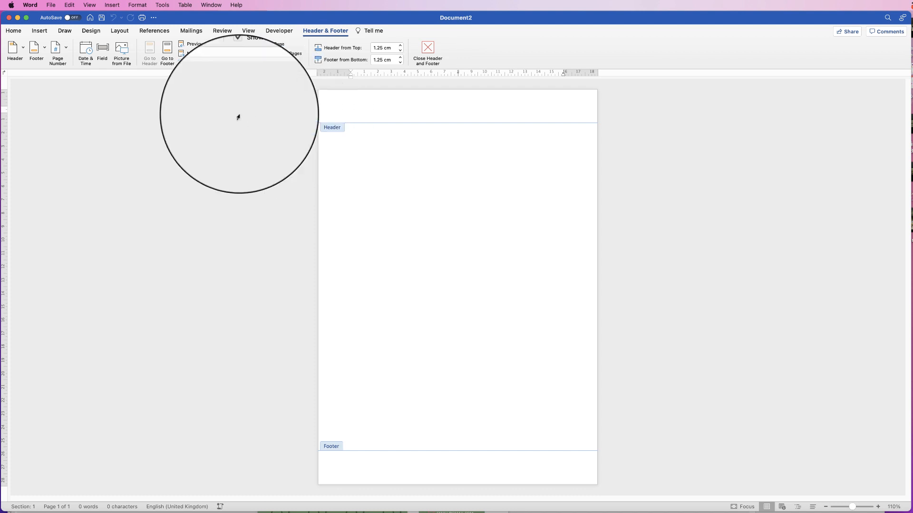
Draw a vertical line from header to footer along the page's left edge.
{"action": "left_click", "coordinate": [40, 31]}
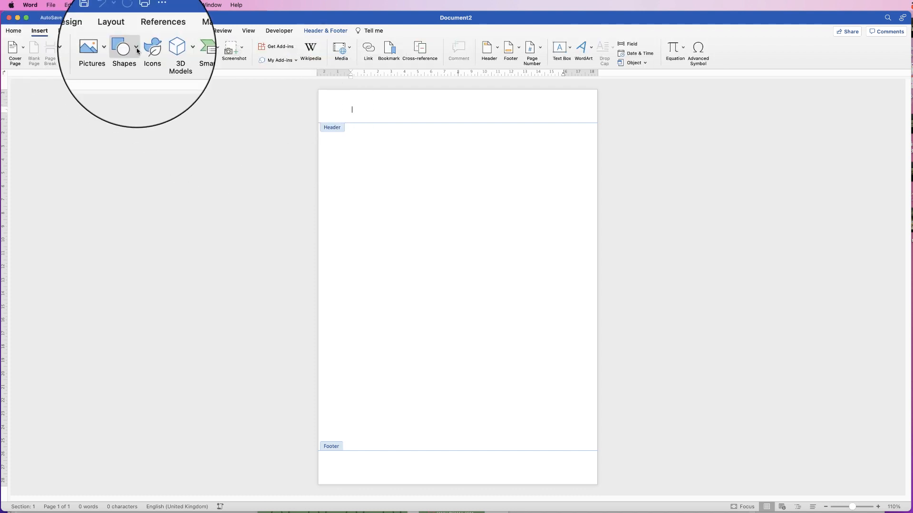
{"action": "left_click", "coordinate": [125, 47]}
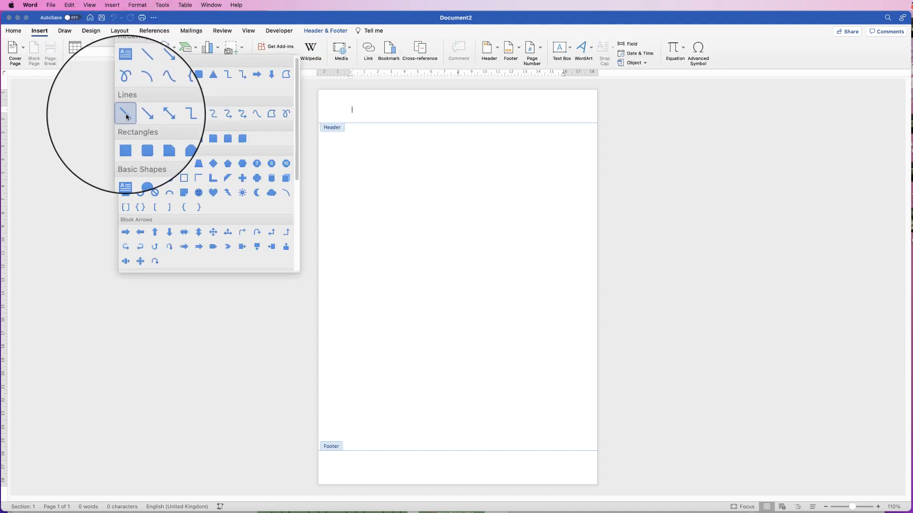
{"action": "left_click", "coordinate": [126, 115]}
{"action": "key", "text": "Escape"}
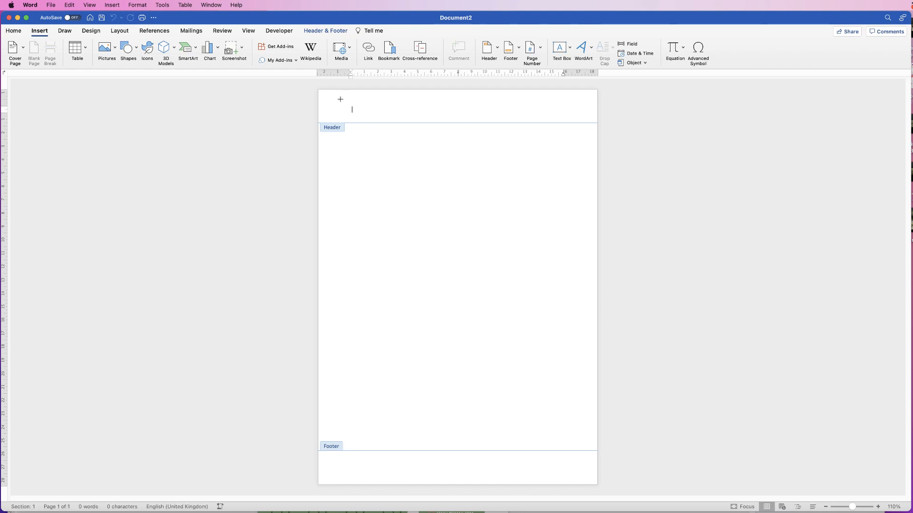
{"action": "left_click_drag", "start_coordinate": [340, 99], "coordinate": [364, 467]}
{"action": "left_click_drag", "start_coordinate": [334, 203], "coordinate": [333, 202]}
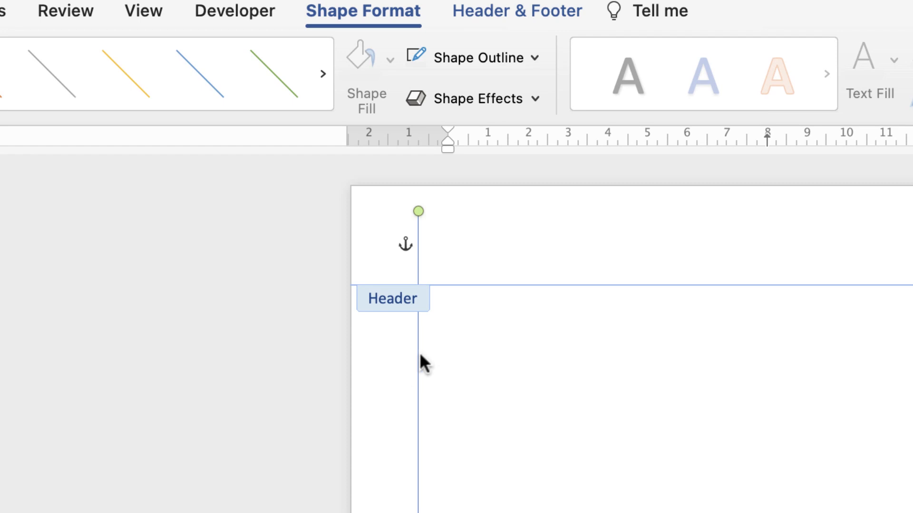
{"action": "mouse_move", "coordinate": [417, 361]}
{"action": "left_mouse_down"}
{"action": "mouse_move", "coordinate": [394, 367]}
{"action": "mouse_move", "coordinate": [407, 374]}
{"action": "left_mouse_up"}
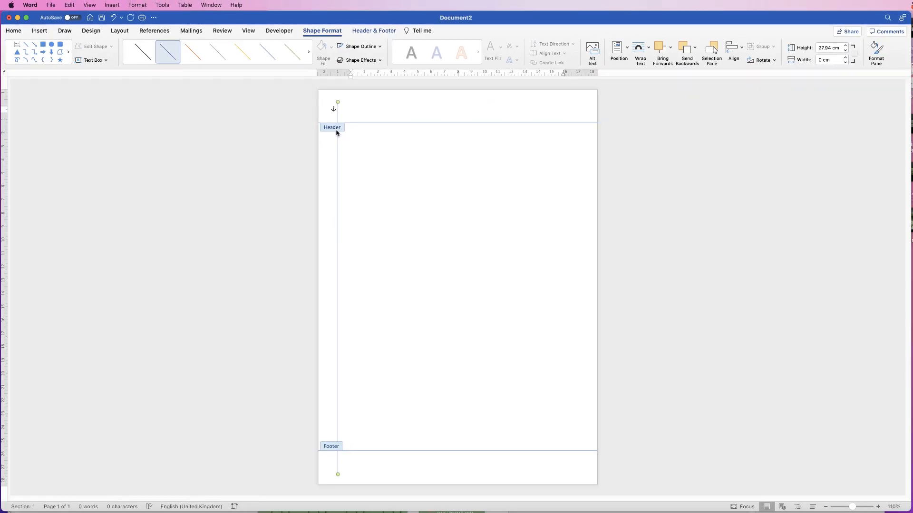
Duplicate the line, move the copy to the right edge, and close header editing.
{"action": "key", "text": "super+d"}
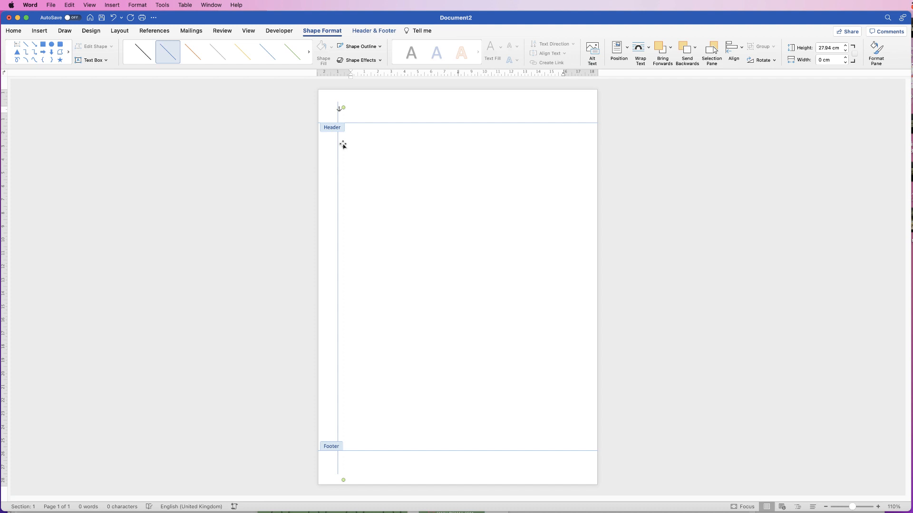
{"action": "left_click_drag", "start_coordinate": [343, 145], "coordinate": [579, 141]}
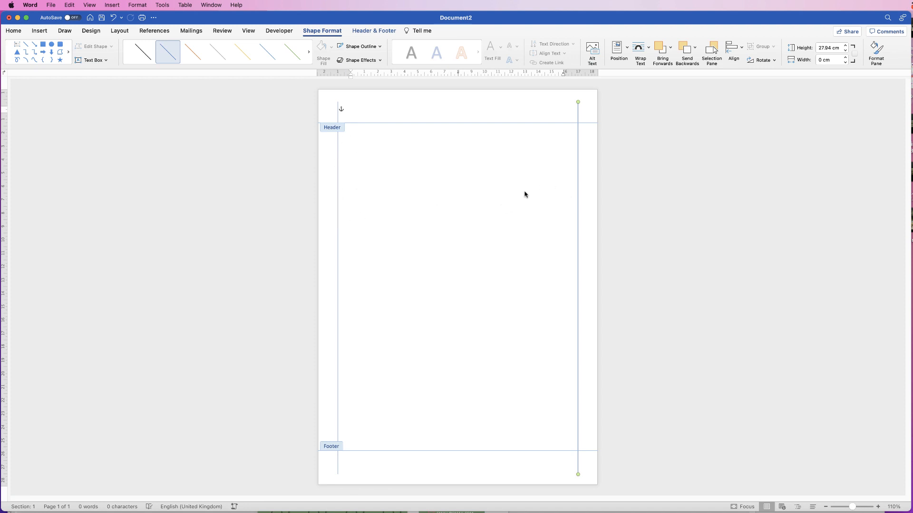
{"action": "double_click", "coordinate": [490, 197]}
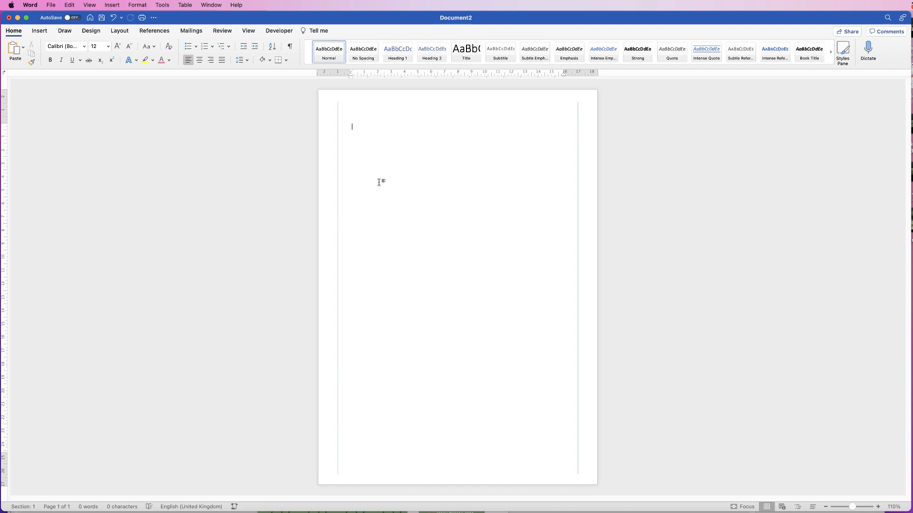
Draw a 4.76 cm by 15.47 cm blue rectangle across the top, aligned to the right line.
{"action": "left_click", "coordinate": [43, 32]}
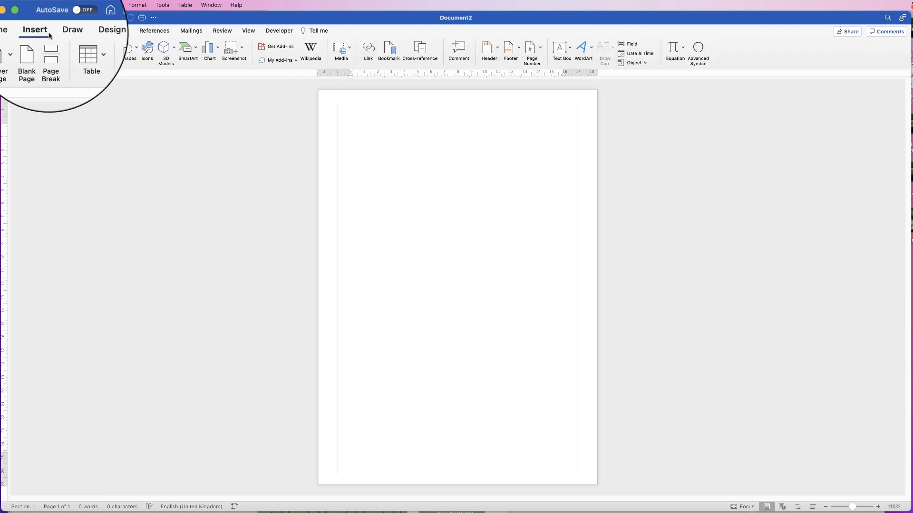
{"action": "left_click", "coordinate": [129, 49]}
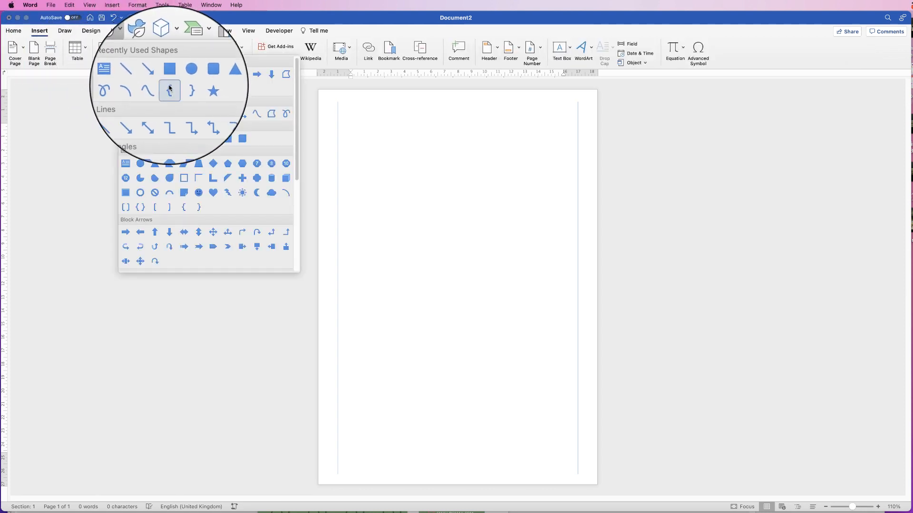
{"action": "left_click", "coordinate": [125, 140]}
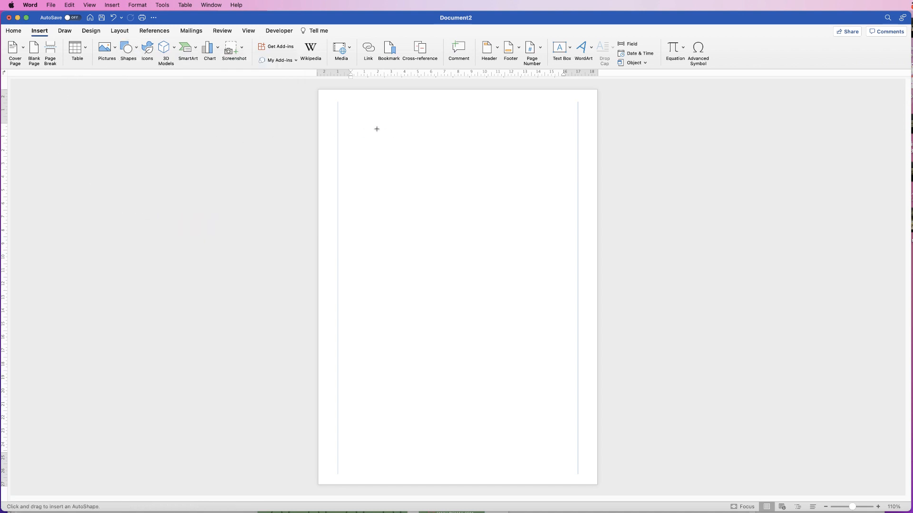
{"action": "left_click_drag", "start_coordinate": [372, 124], "coordinate": [578, 176]}
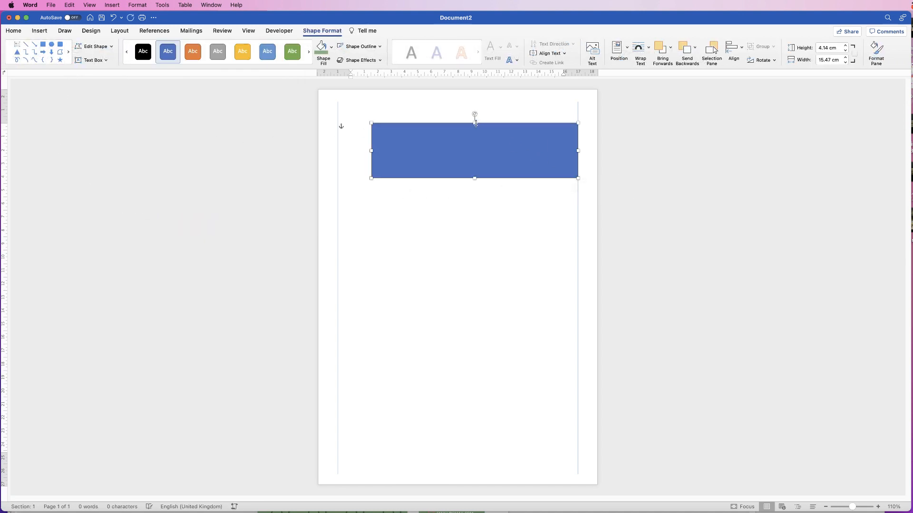
{"action": "mouse_move", "coordinate": [475, 123]}
{"action": "left_mouse_down"}
{"action": "mouse_move", "coordinate": [475, 115]}
{"action": "mouse_move", "coordinate": [487, 135]}
{"action": "left_mouse_up"}
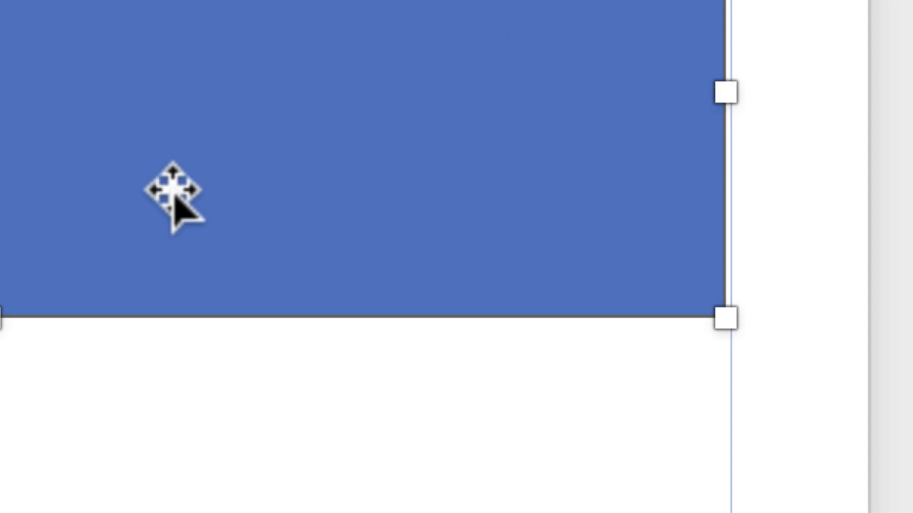
{"action": "key", "text": "alt+Right"}
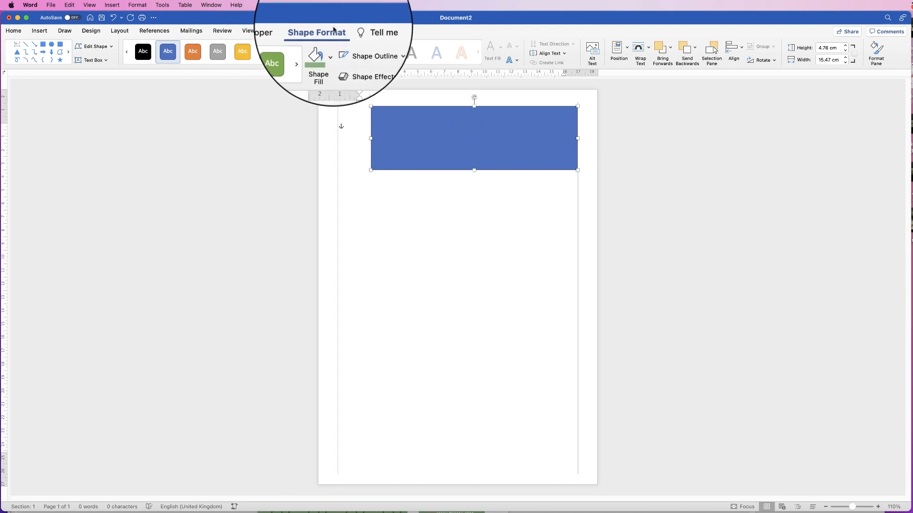
Set the banner's outline to No line in the Format Shape pane.
{"action": "left_click", "coordinate": [874, 50]}
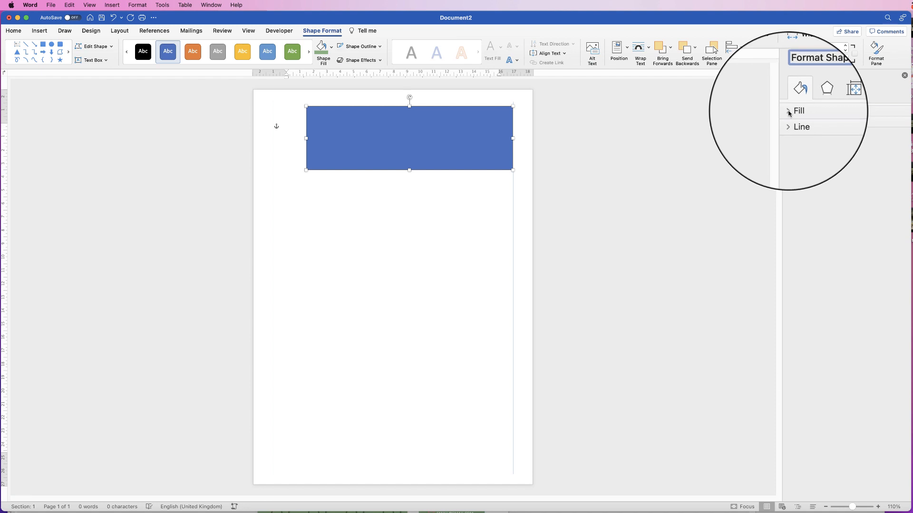
{"action": "left_click", "coordinate": [788, 113]}
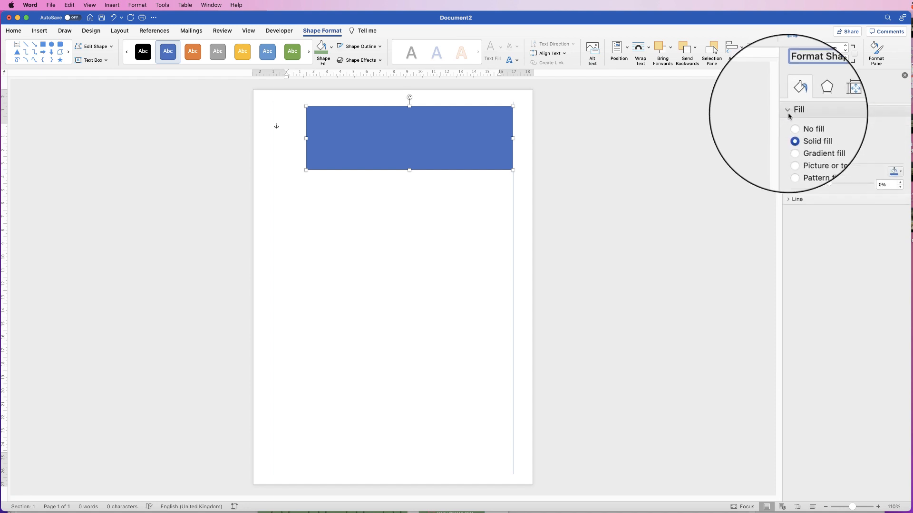
{"action": "left_click", "coordinate": [790, 199]}
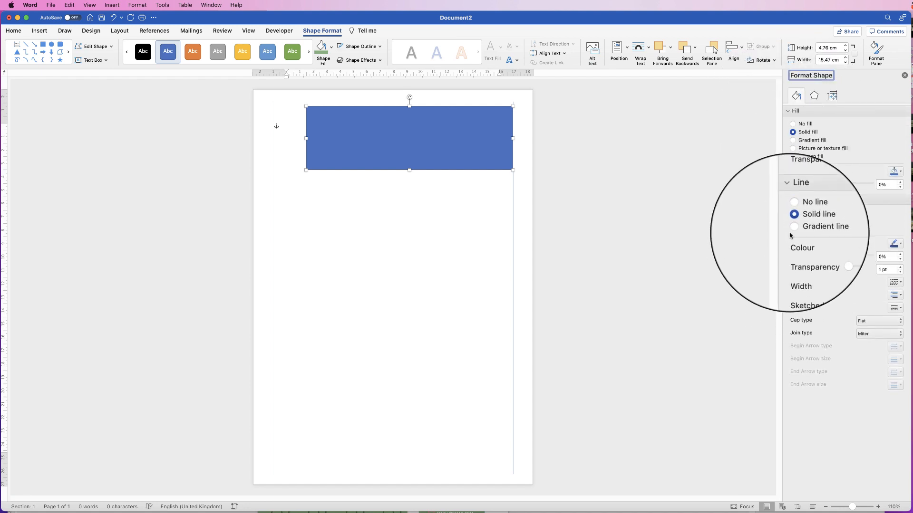
{"action": "left_click", "coordinate": [792, 214]}
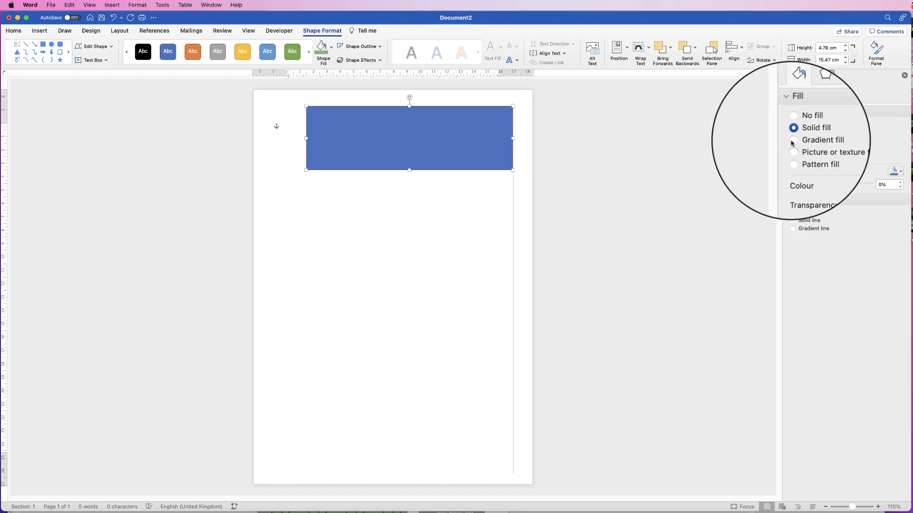
Give the banner a gradient fill, shifting the green band and widening the white end.
{"action": "left_click", "coordinate": [805, 143]}
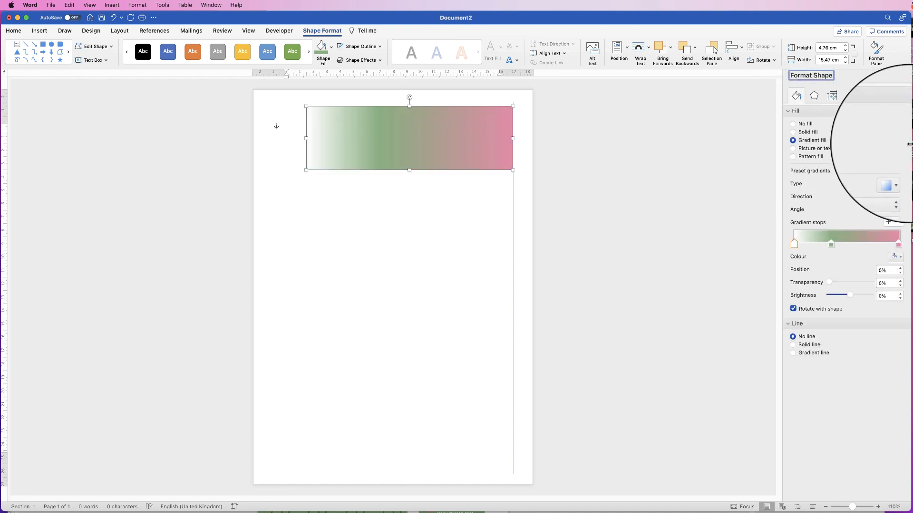
{"action": "left_click_drag", "start_coordinate": [909, 144], "coordinate": [912, 144]}
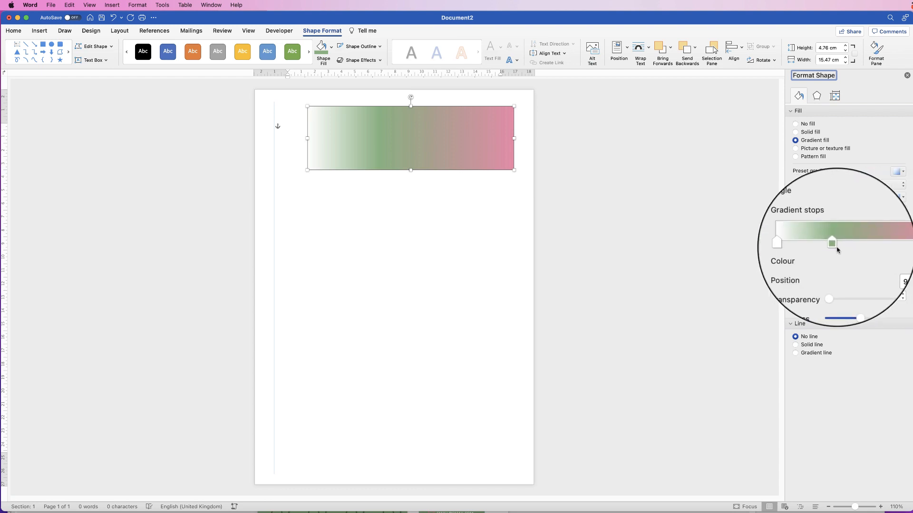
{"action": "left_click_drag", "start_coordinate": [834, 246], "coordinate": [855, 244]}
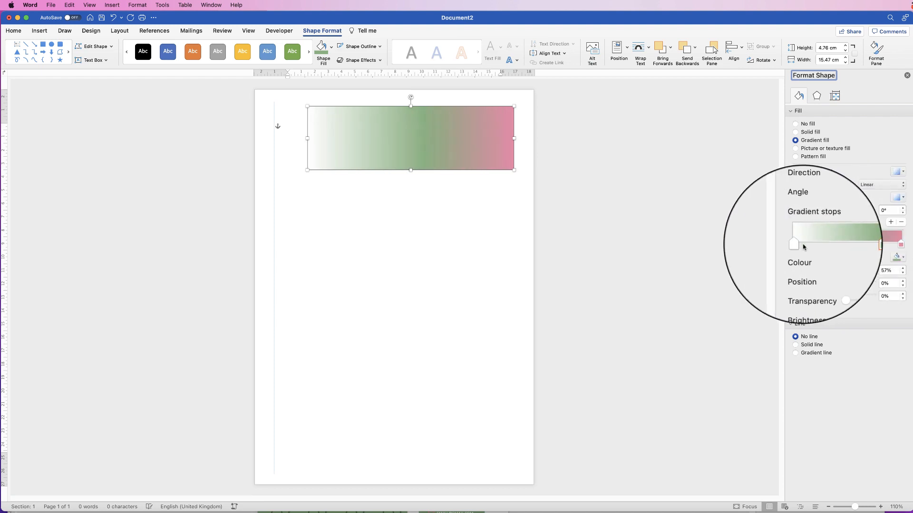
{"action": "mouse_move", "coordinate": [797, 245]}
{"action": "left_mouse_down"}
{"action": "mouse_move", "coordinate": [844, 245]}
{"action": "mouse_move", "coordinate": [799, 246]}
{"action": "left_mouse_up"}
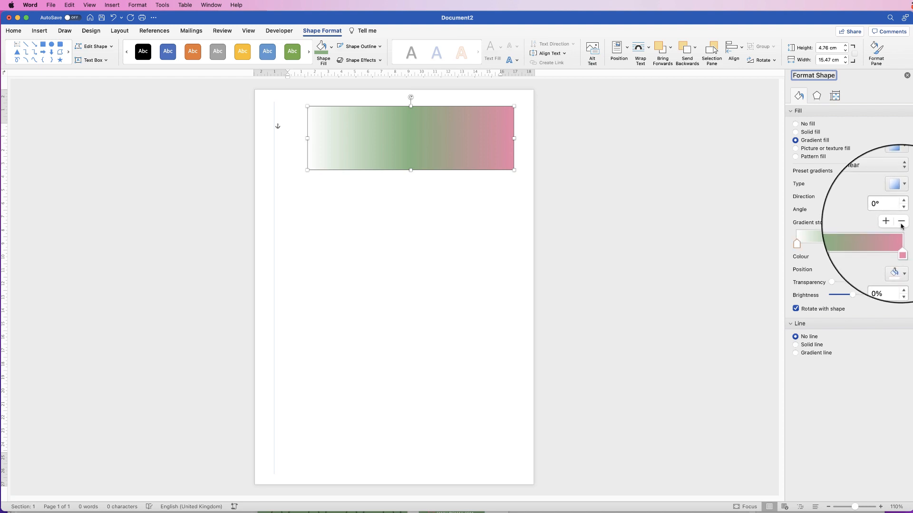
{"action": "left_click", "coordinate": [852, 245]}
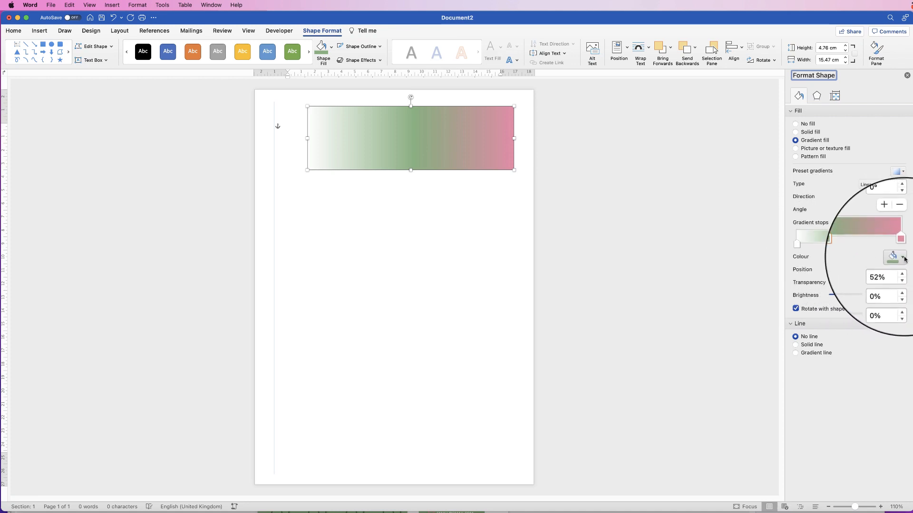
{"action": "left_click", "coordinate": [903, 259]}
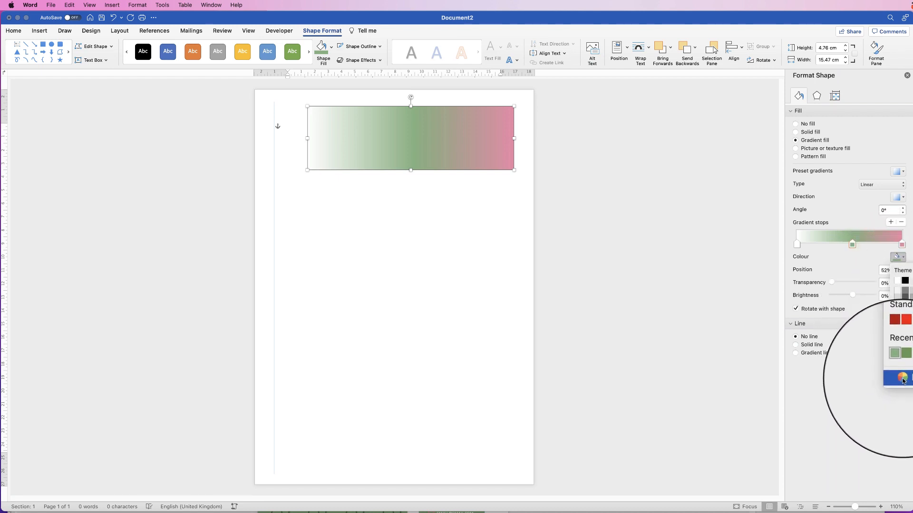
{"action": "left_click", "coordinate": [898, 382]}
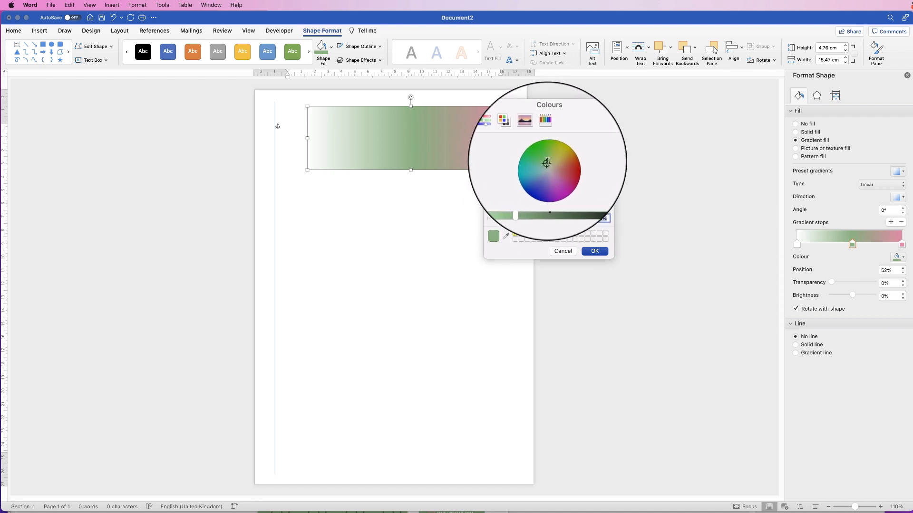
{"action": "left_click", "coordinate": [560, 163]}
{"action": "left_click_drag", "start_coordinate": [559, 162], "coordinate": [537, 164]}
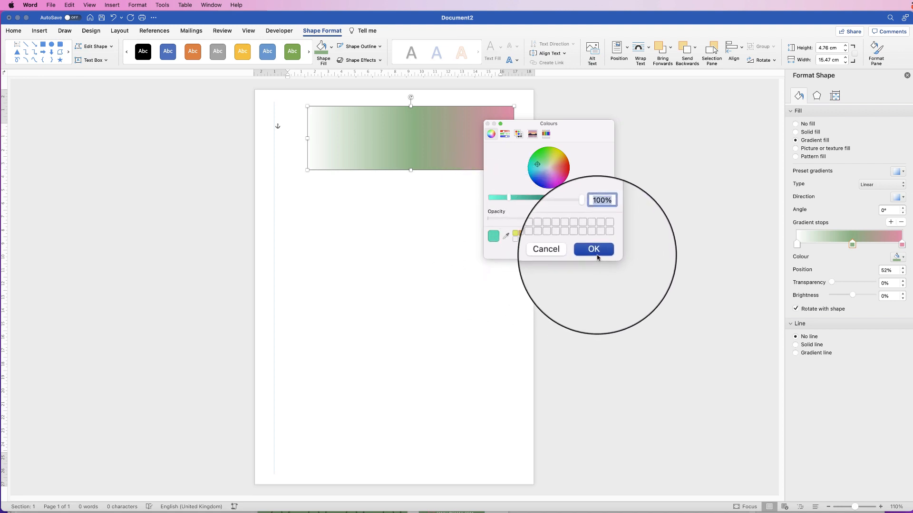
{"action": "left_click", "coordinate": [558, 254]}
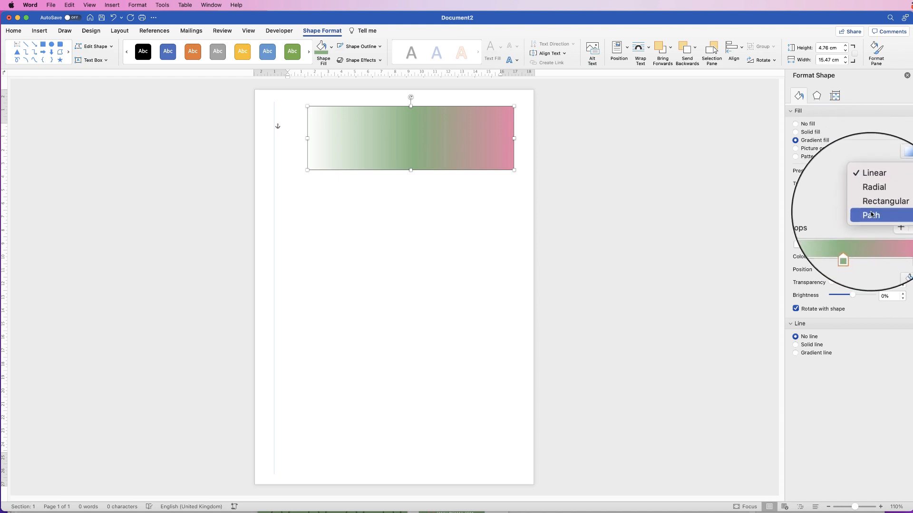
Keep the Linear gradient and move the white stop to about 8% Position.
{"action": "left_click", "coordinate": [875, 184]}
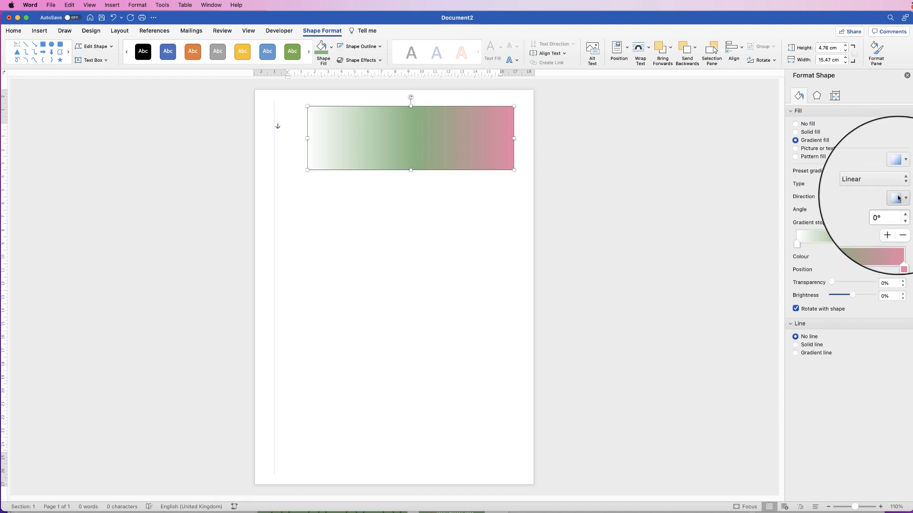
{"action": "left_click", "coordinate": [902, 199]}
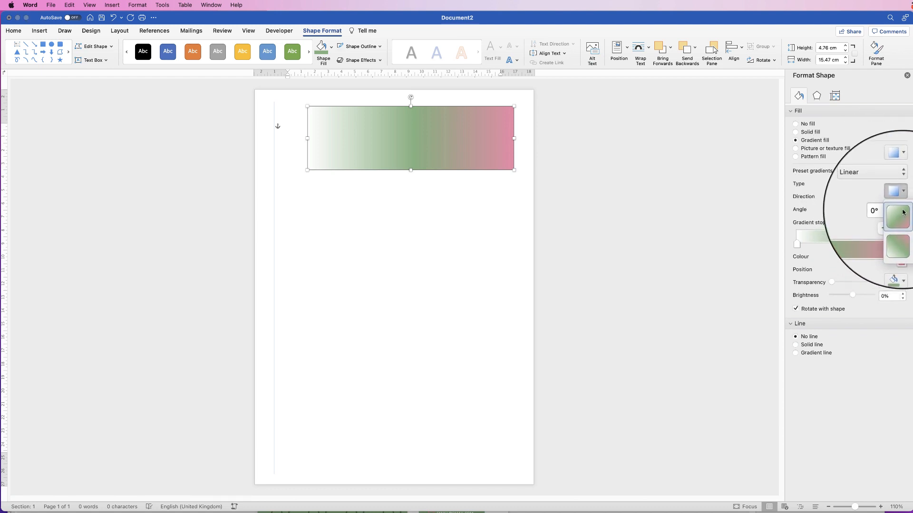
{"action": "left_click", "coordinate": [904, 199]}
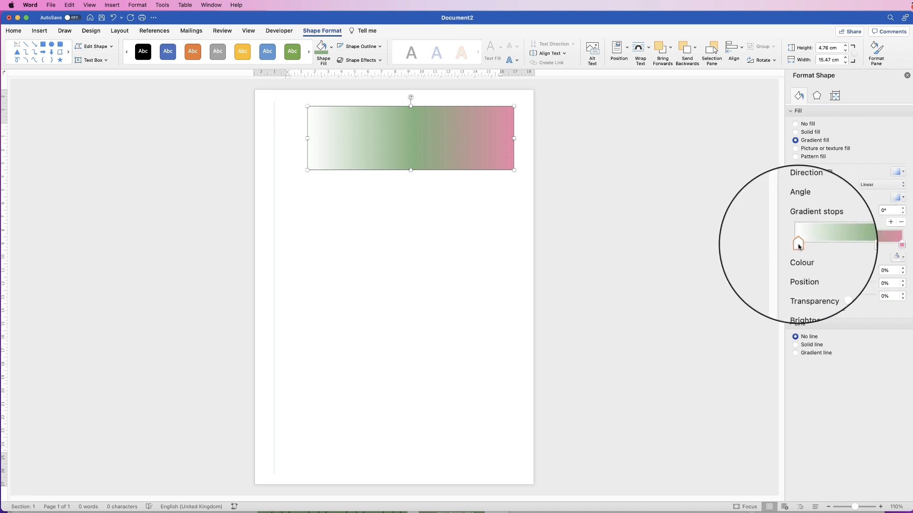
{"action": "left_click_drag", "start_coordinate": [799, 245], "coordinate": [806, 243]}
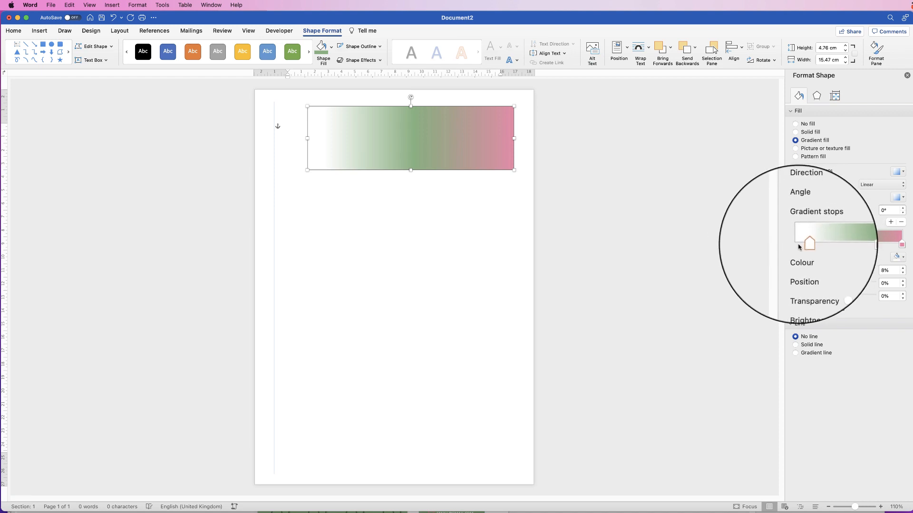
{"action": "left_click", "coordinate": [383, 194]}
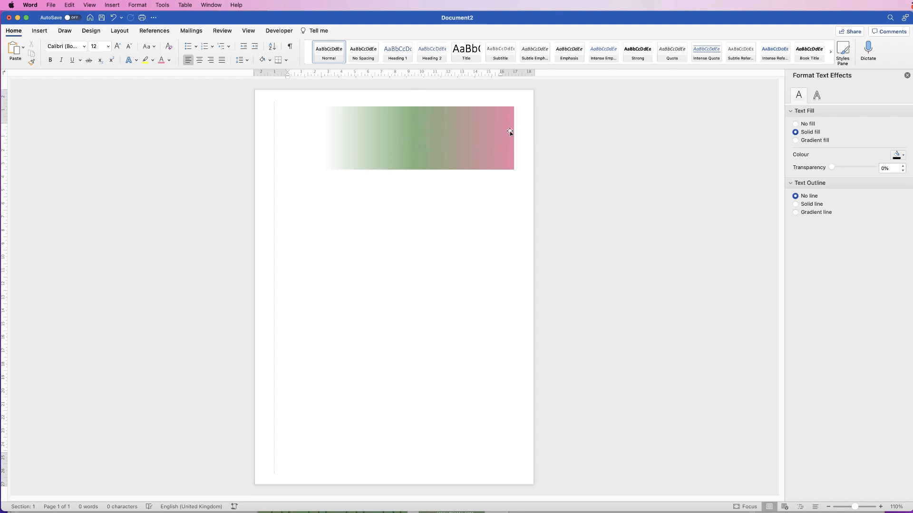
At 410% zoom, nudge the banner onto the right margin, then return to 110%.
{"action": "left_click_drag", "start_coordinate": [857, 509], "coordinate": [867, 507]}
{"action": "left_click_drag", "start_coordinate": [540, 500], "coordinate": [770, 499]}
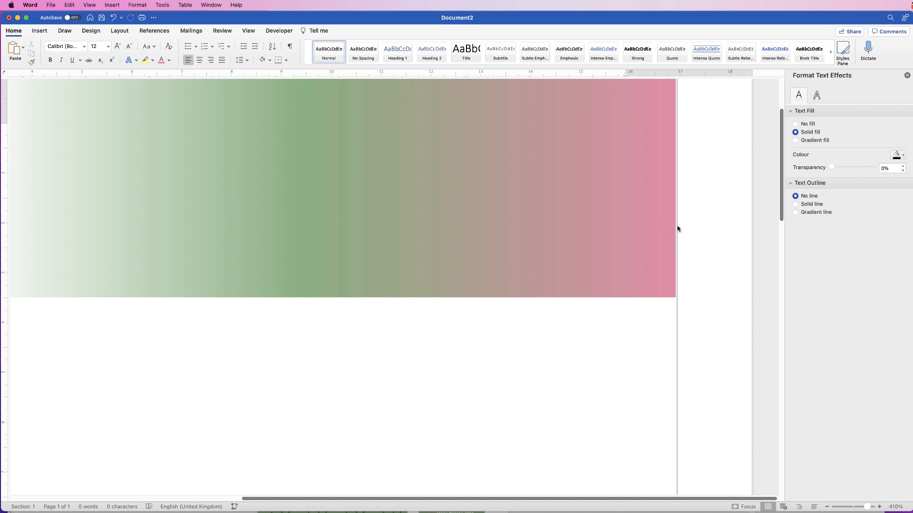
{"action": "left_click", "coordinate": [655, 233]}
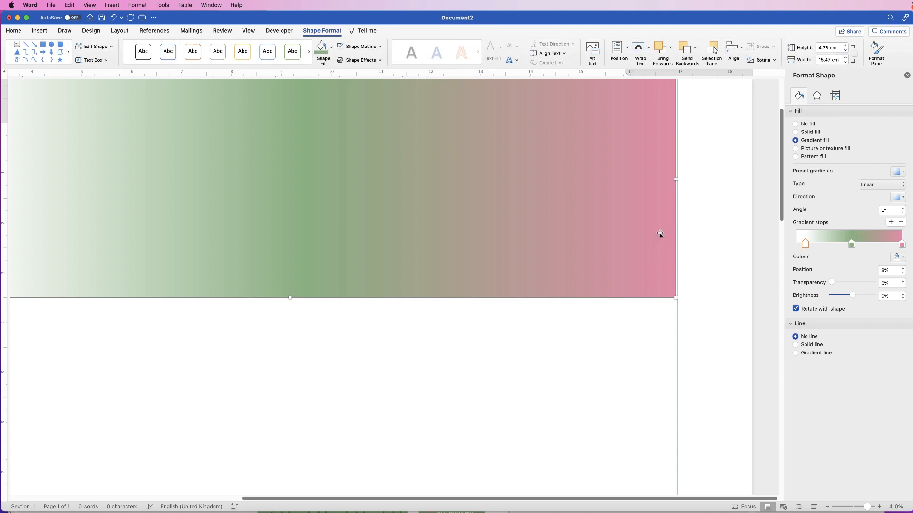
{"action": "left_click_drag", "start_coordinate": [628, 242], "coordinate": [636, 258]}
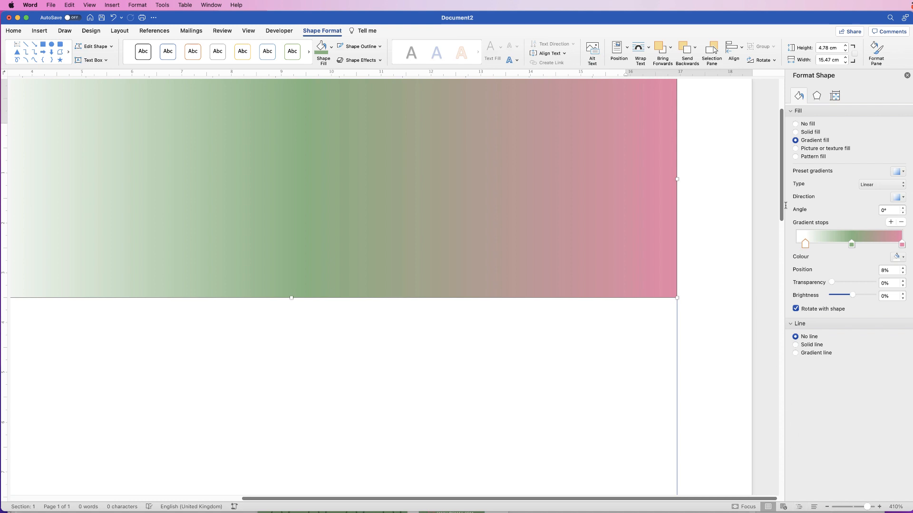
{"action": "scroll", "coordinate": [783, 202], "scroll_direction": "up", "scroll_amount": 4}
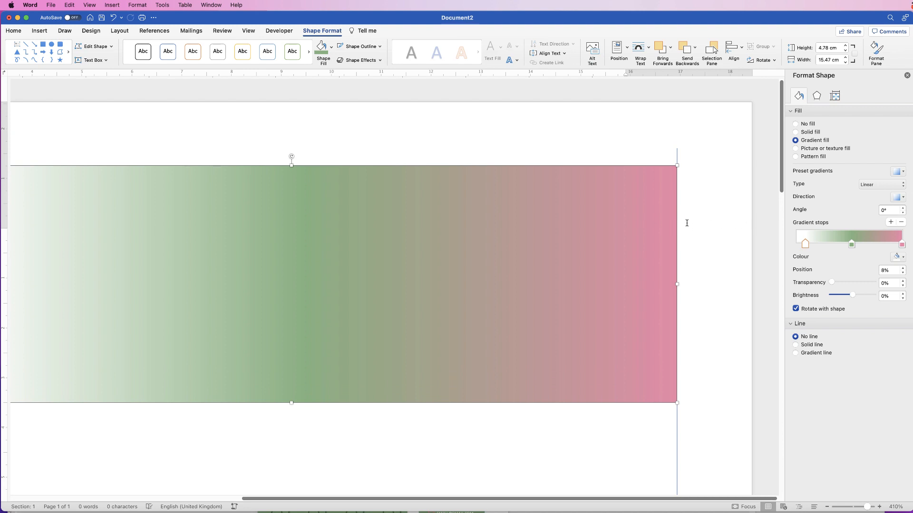
{"action": "key", "text": "super+z"}
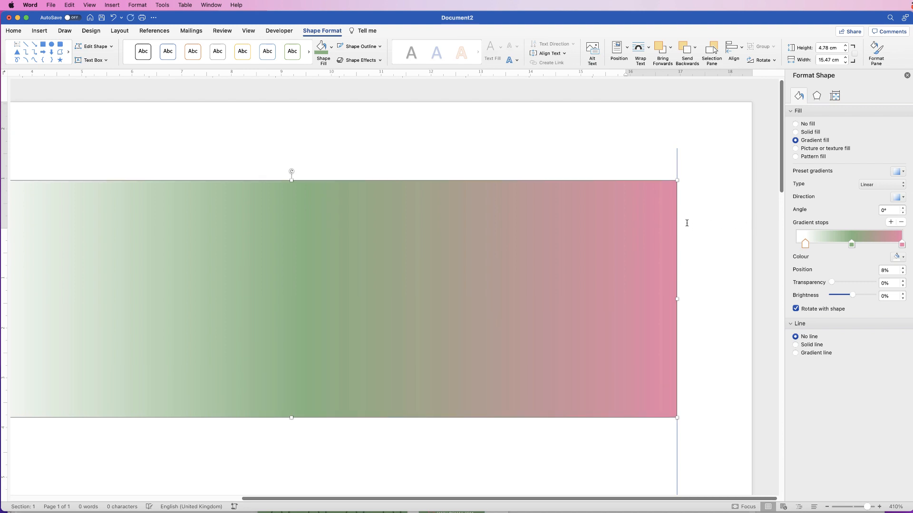
{"action": "key", "text": "super+Up"}
{"action": "key", "text": "super+Up"}
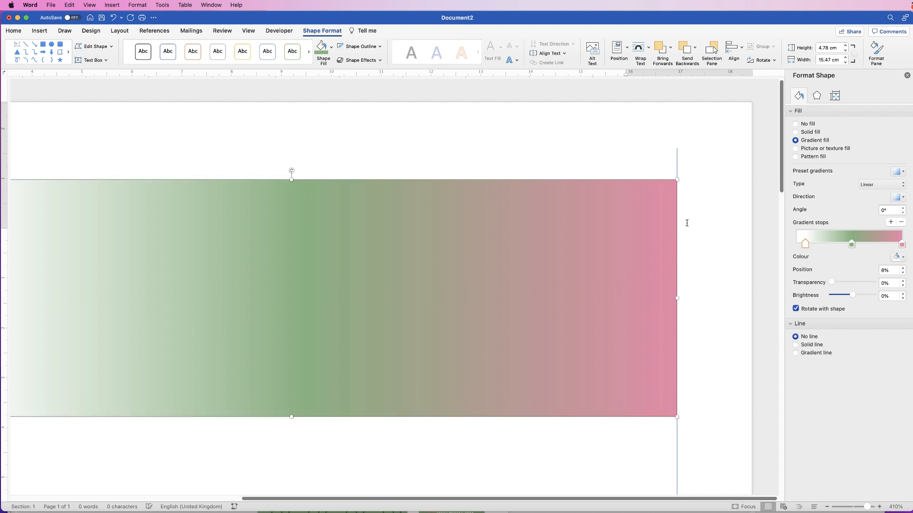
{"action": "key", "text": "super+Up"}
{"action": "key", "text": "super+Up"}
{"action": "key", "text": "super+Up"}
{"action": "key", "text": "super+Up"}
{"action": "key", "text": "super+Up"}
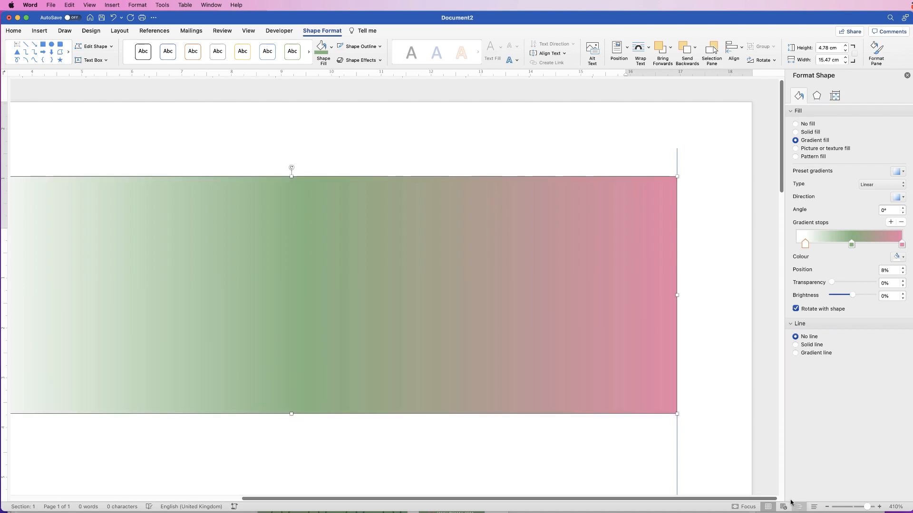
{"action": "left_click_drag", "start_coordinate": [867, 507], "coordinate": [853, 507]}
{"action": "left_click", "coordinate": [392, 189]}
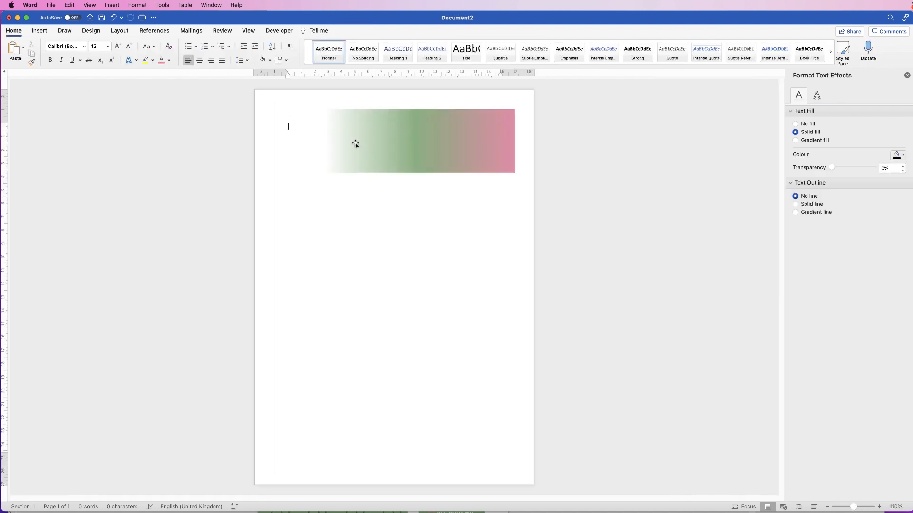
Draw a 4.78 cm by 13.13 cm text box over the banner's left part.
{"action": "left_click", "coordinate": [39, 30]}
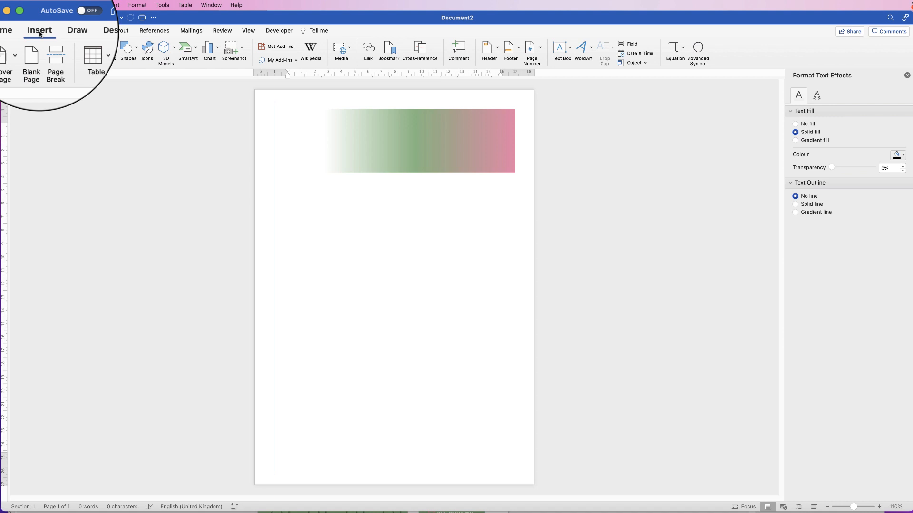
{"action": "left_click", "coordinate": [570, 48]}
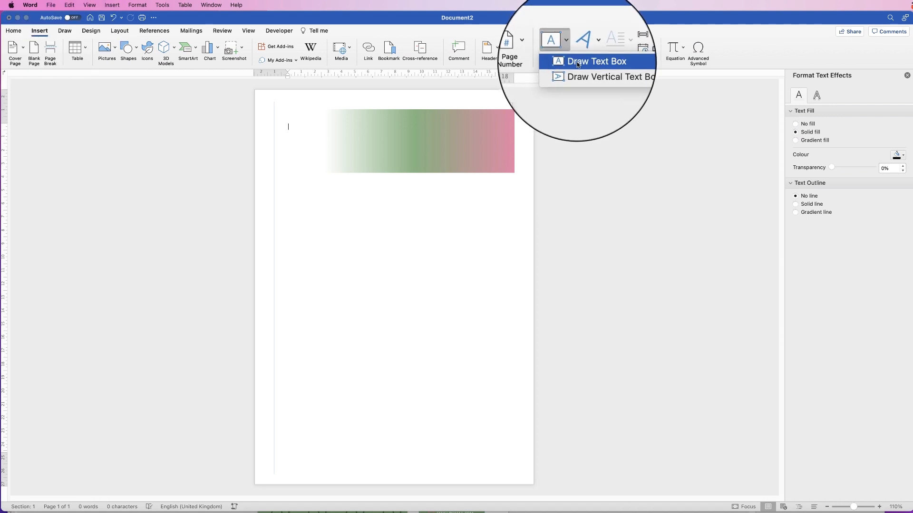
{"action": "left_click", "coordinate": [578, 64]}
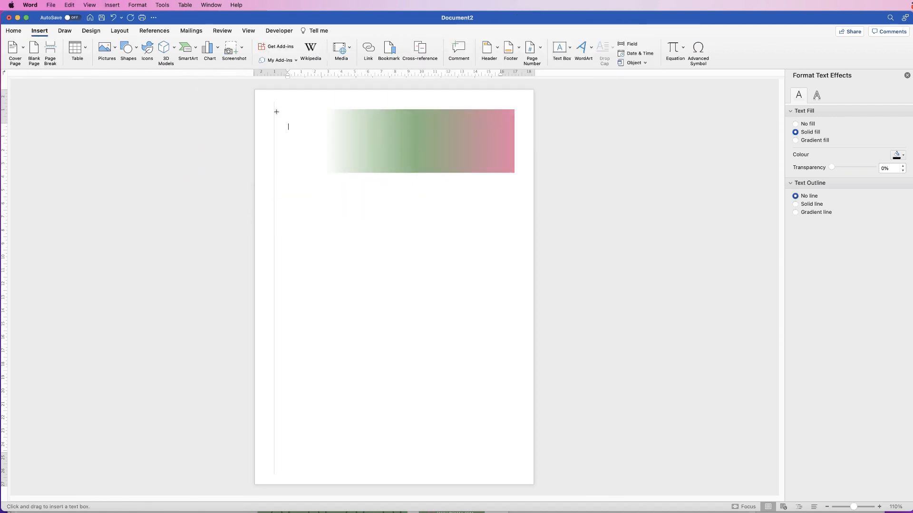
{"action": "mouse_move", "coordinate": [275, 110]}
{"action": "left_mouse_down"}
{"action": "mouse_move", "coordinate": [288, 150]}
{"action": "mouse_move", "coordinate": [449, 173]}
{"action": "left_mouse_up"}
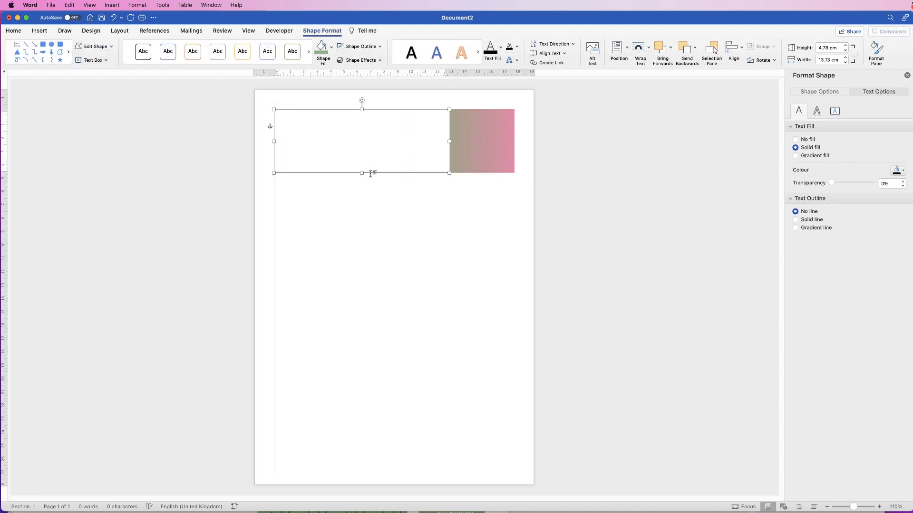
{"action": "left_click", "coordinate": [364, 195]}
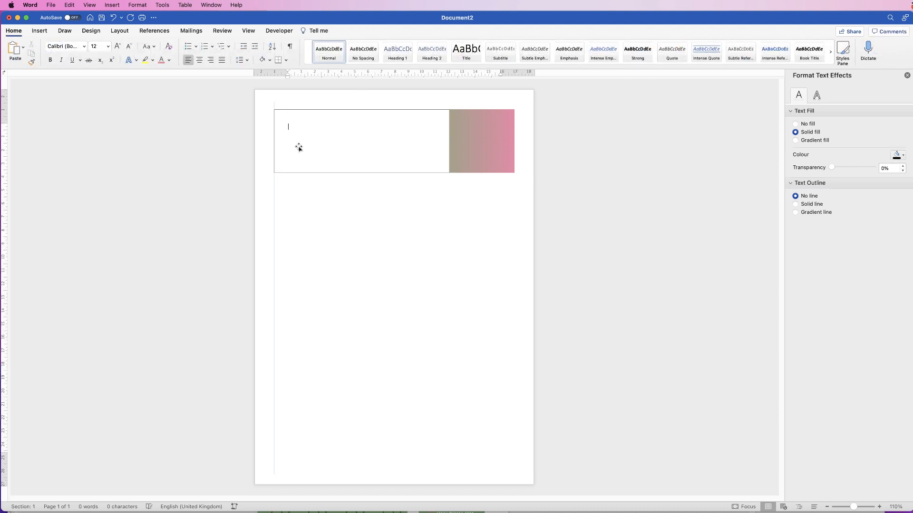
Give the text box No Outline and a white-to-green gradient fill.
{"action": "left_click", "coordinate": [330, 143]}
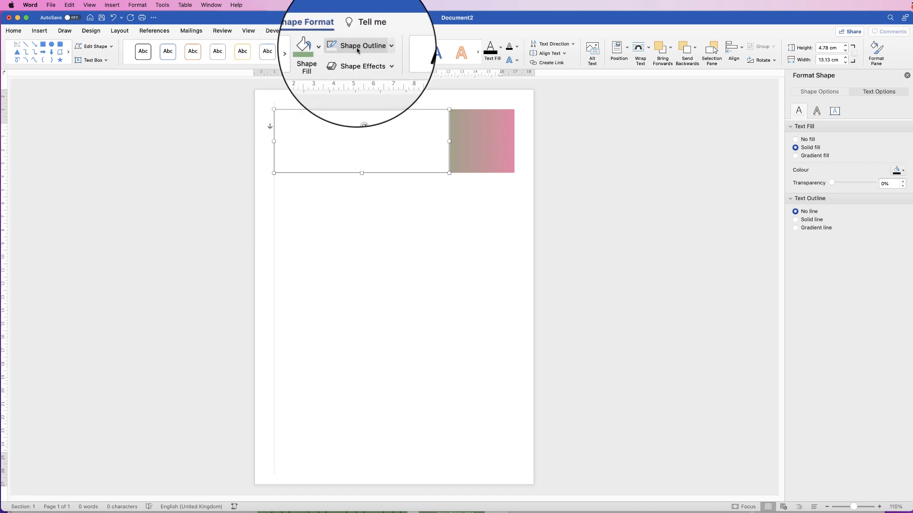
{"action": "left_click", "coordinate": [380, 47]}
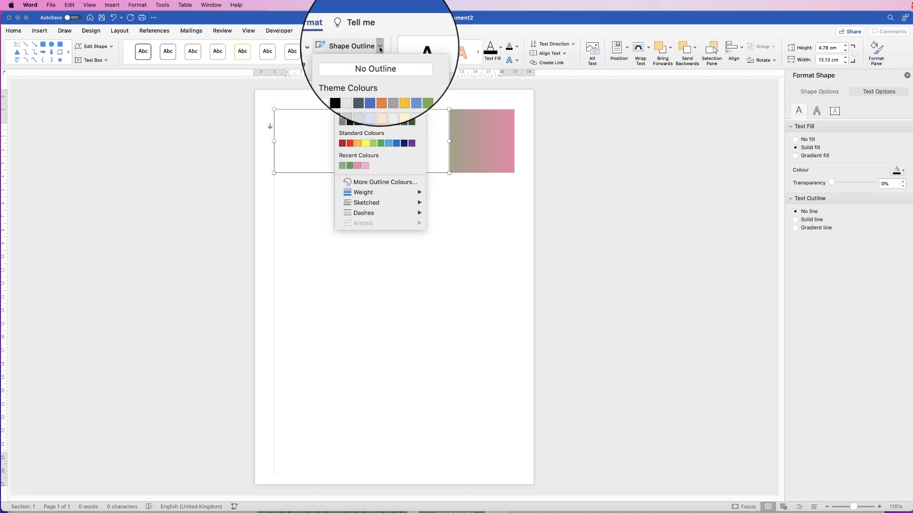
{"action": "left_click", "coordinate": [365, 61]}
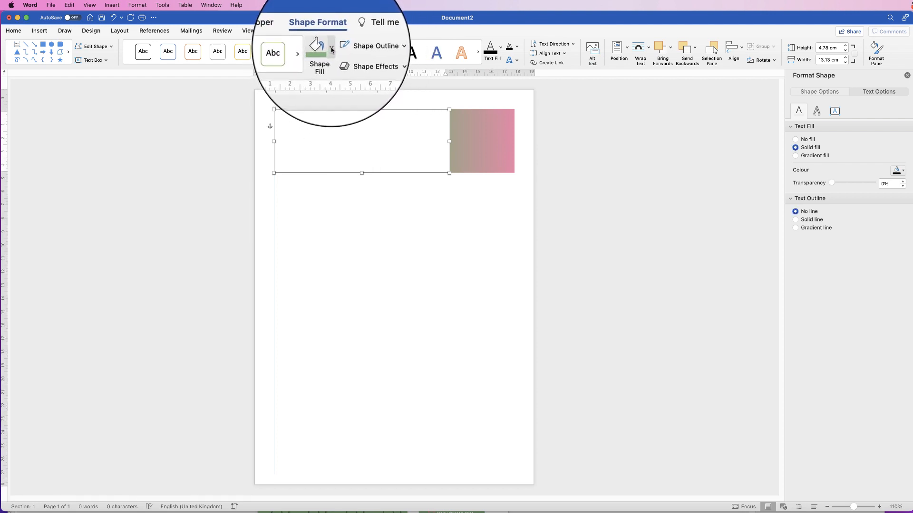
{"action": "left_click", "coordinate": [331, 49]}
{"action": "left_click", "coordinate": [324, 95]}
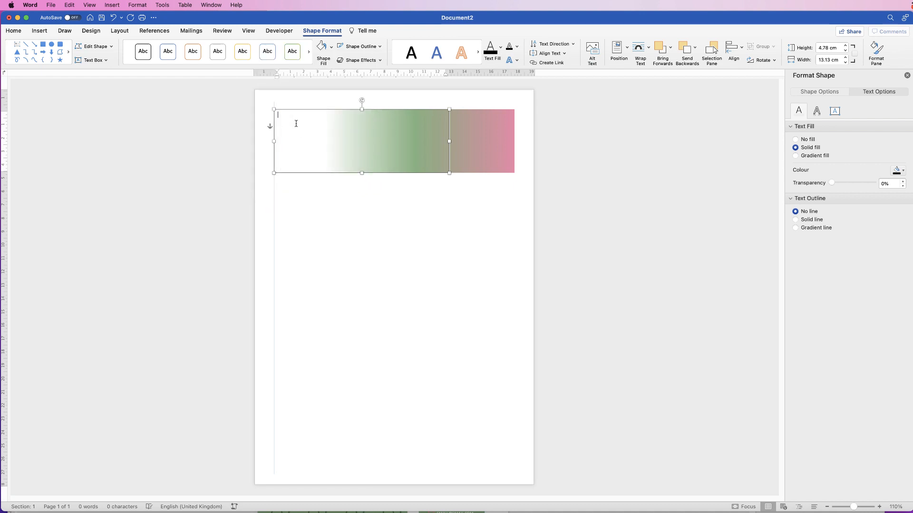
Type WEEKLY NEWSLETTER on two lines in the text box, then select its text.
{"action": "type", "text": "ww"}
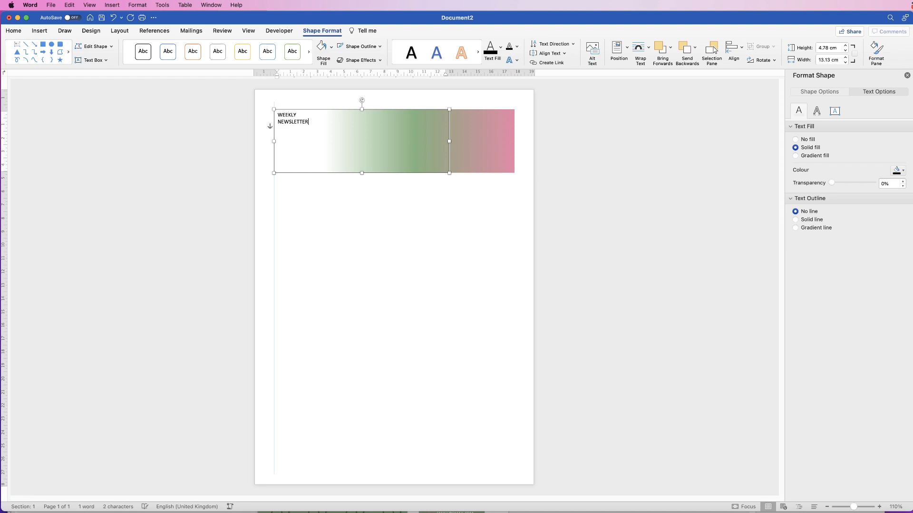
{"action": "left_click", "coordinate": [301, 189]}
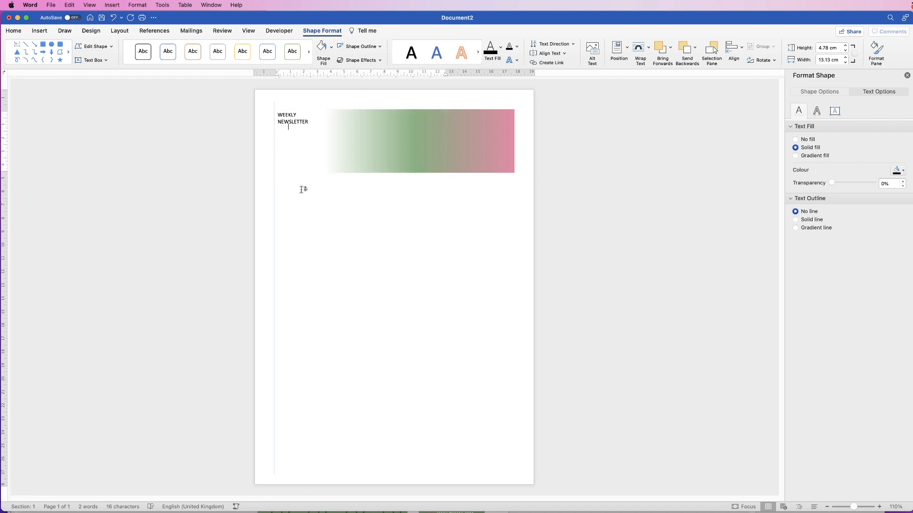
{"action": "left_click", "coordinate": [295, 123]}
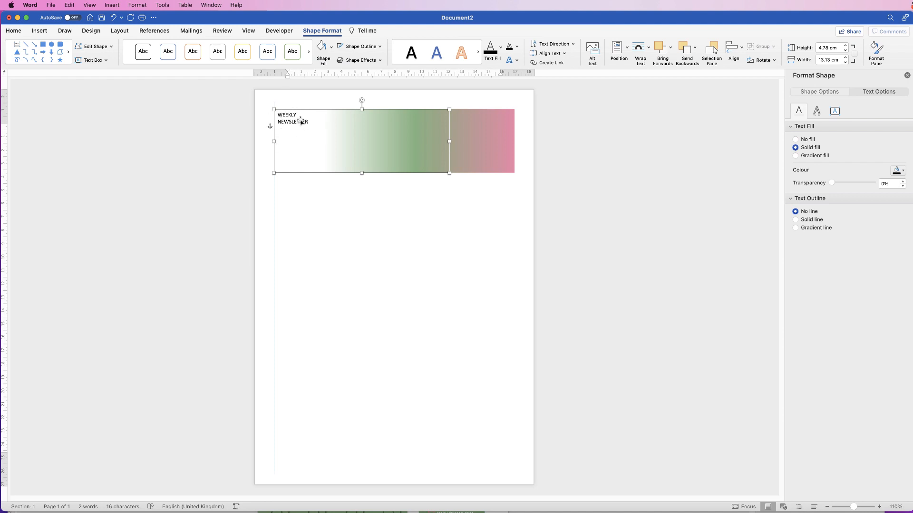
{"action": "left_click", "coordinate": [14, 31]}
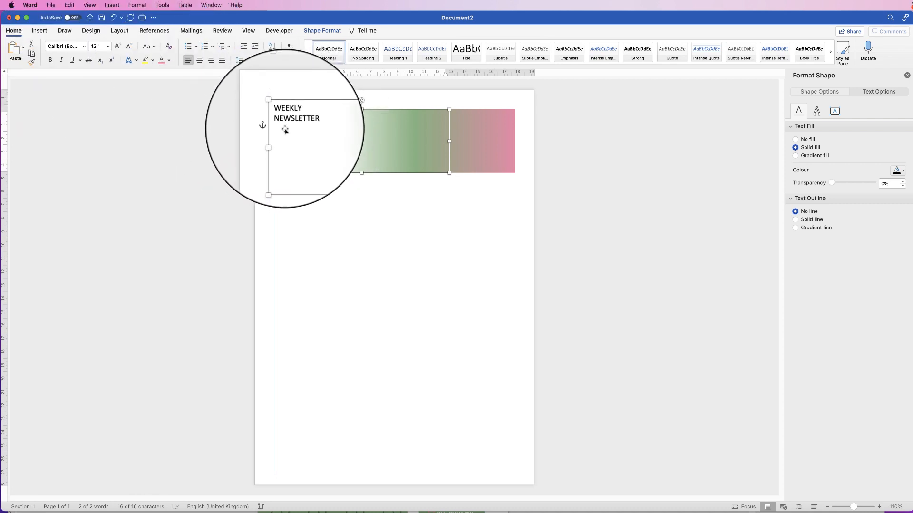
Apply the condensed DIN font to the title and enlarge it to about 48 pt.
{"action": "left_click", "coordinate": [84, 48]}
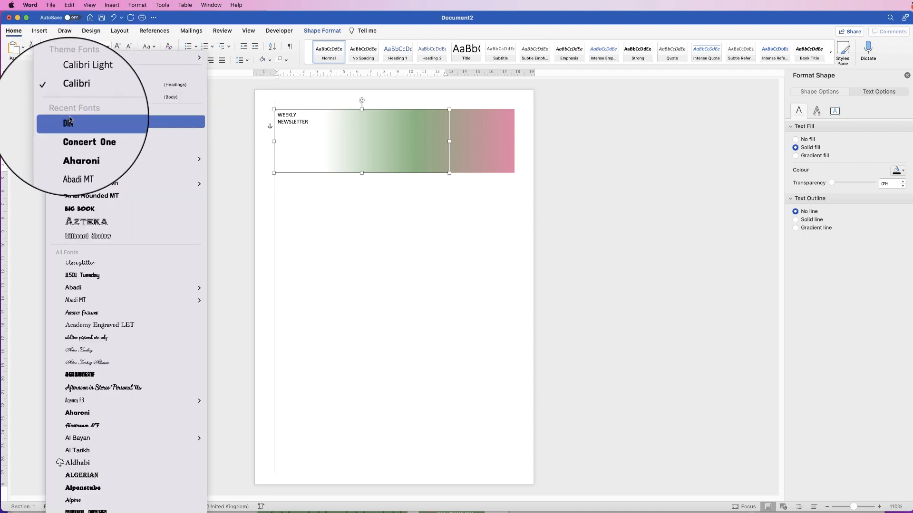
{"action": "left_click", "coordinate": [73, 125]}
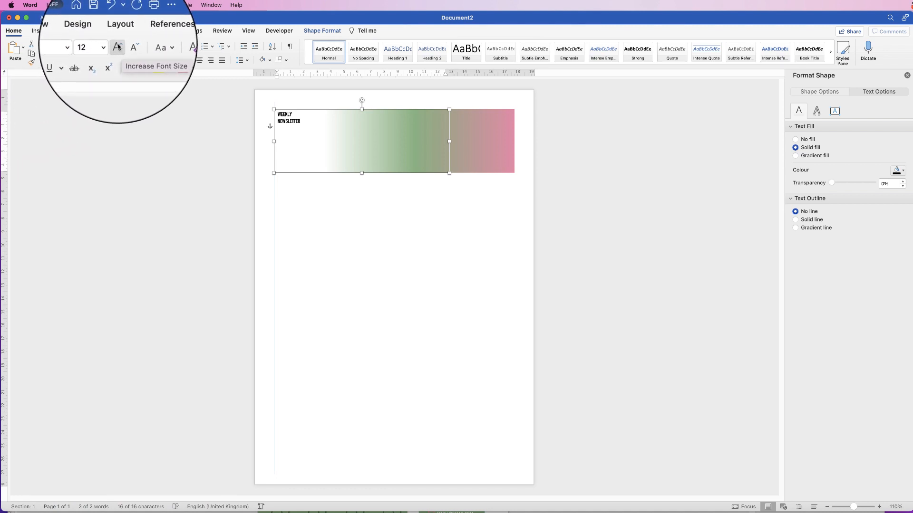
{"action": "left_click", "coordinate": [118, 49]}
{"action": "left_click", "coordinate": [119, 50]}
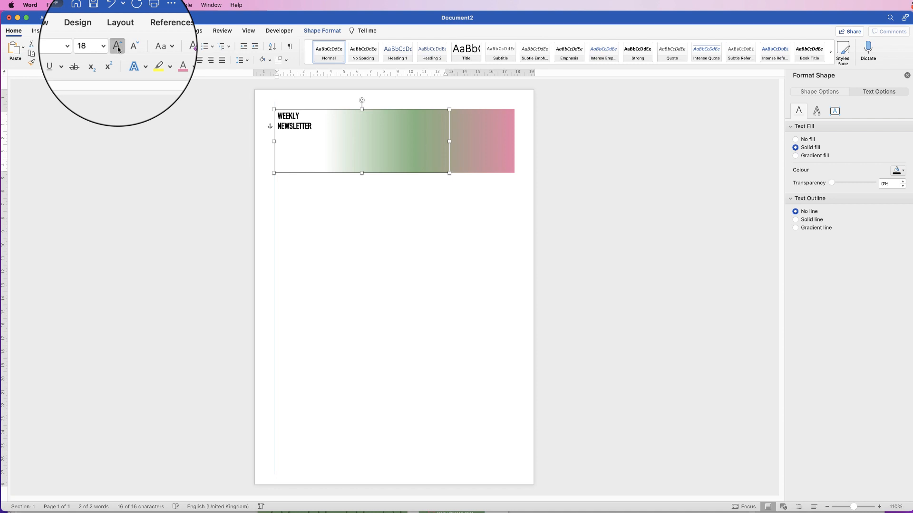
{"action": "left_click", "coordinate": [118, 49]}
{"action": "left_click", "coordinate": [119, 50]}
{"action": "left_click", "coordinate": [118, 50]}
{"action": "left_click", "coordinate": [118, 51]}
{"action": "left_click", "coordinate": [118, 50]}
{"action": "left_click", "coordinate": [118, 51]}
{"action": "left_click", "coordinate": [118, 51]}
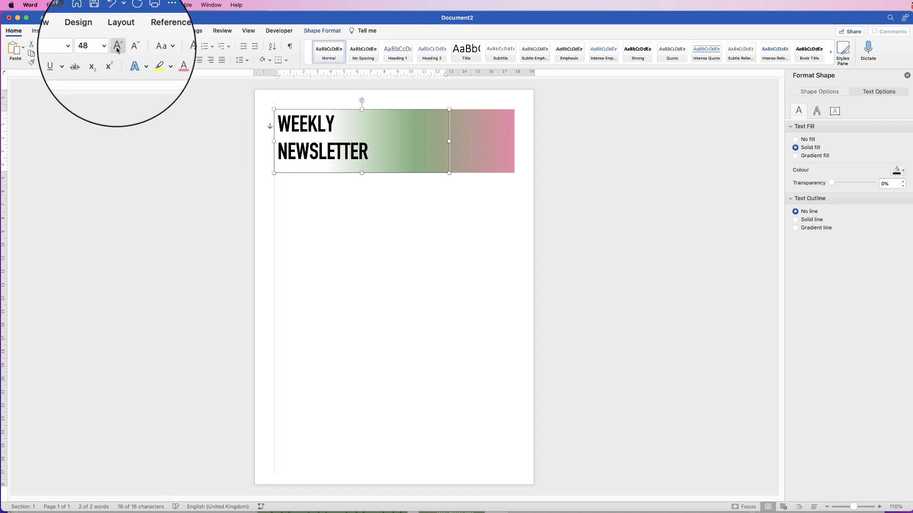
{"action": "left_click", "coordinate": [118, 51]}
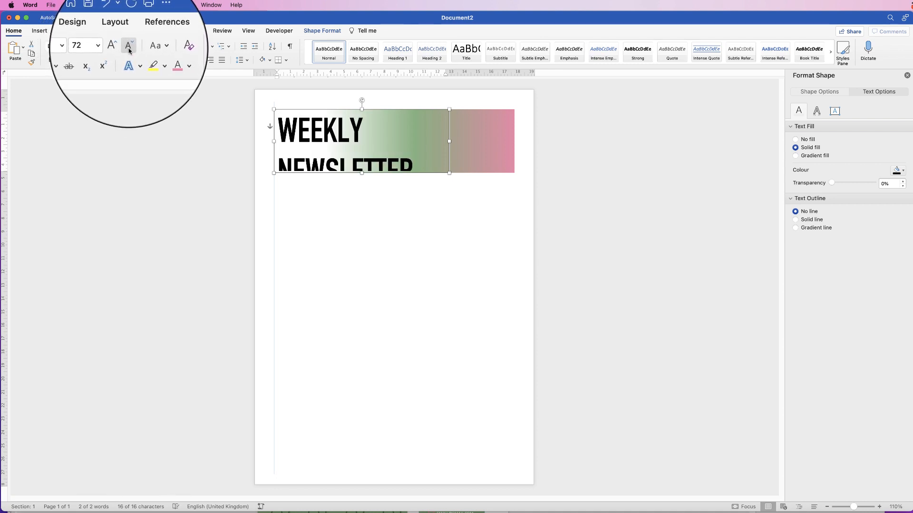
{"action": "left_click", "coordinate": [129, 50]}
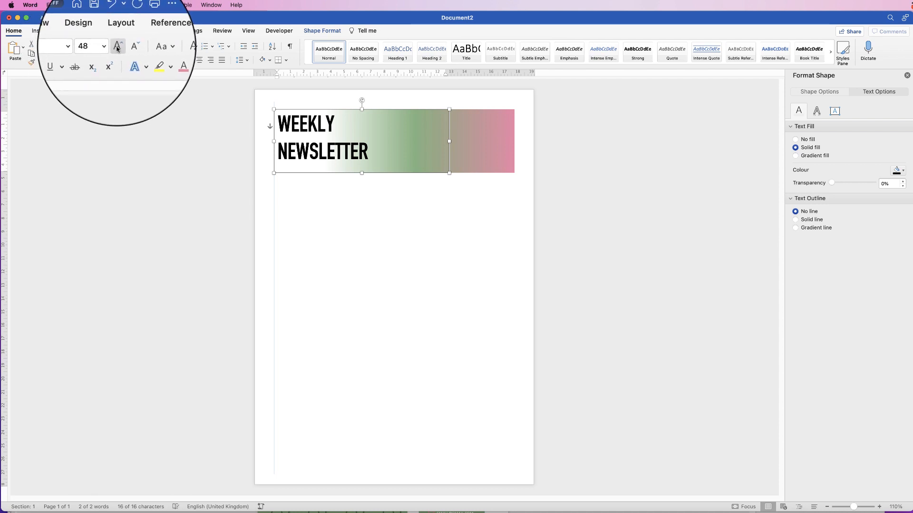
{"action": "left_click", "coordinate": [118, 50]}
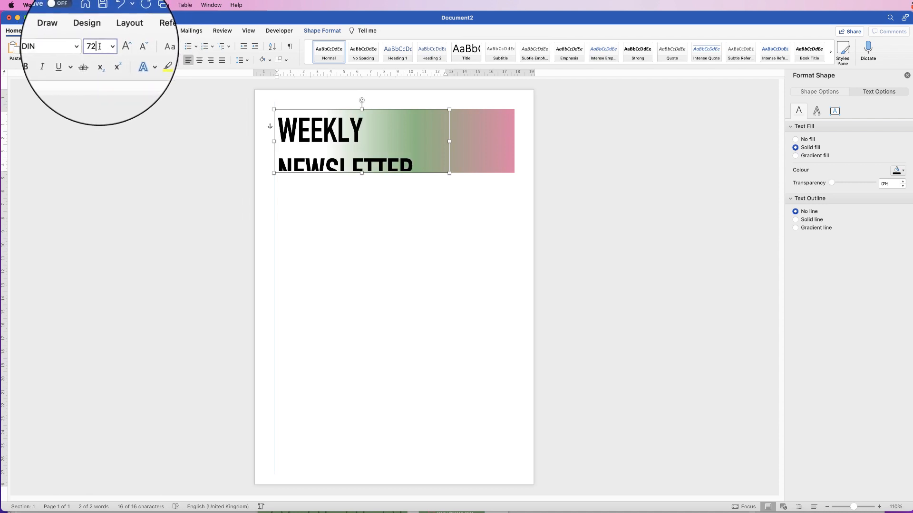
Set the title's font size to 55, then to 60 pt.
{"action": "left_click", "coordinate": [95, 46]}
{"action": "type", "text": "55"}
{"action": "key", "text": "Return"}
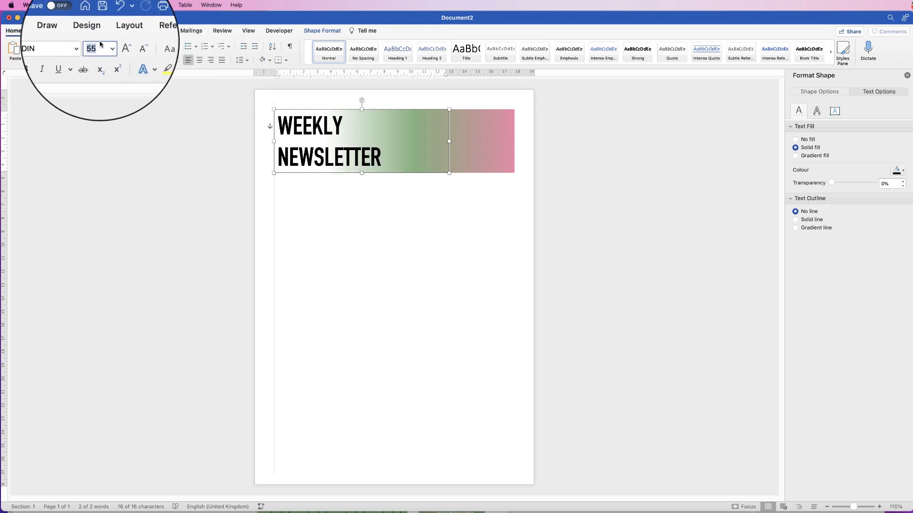
{"action": "type", "text": "60"}
{"action": "key", "text": "Return"}
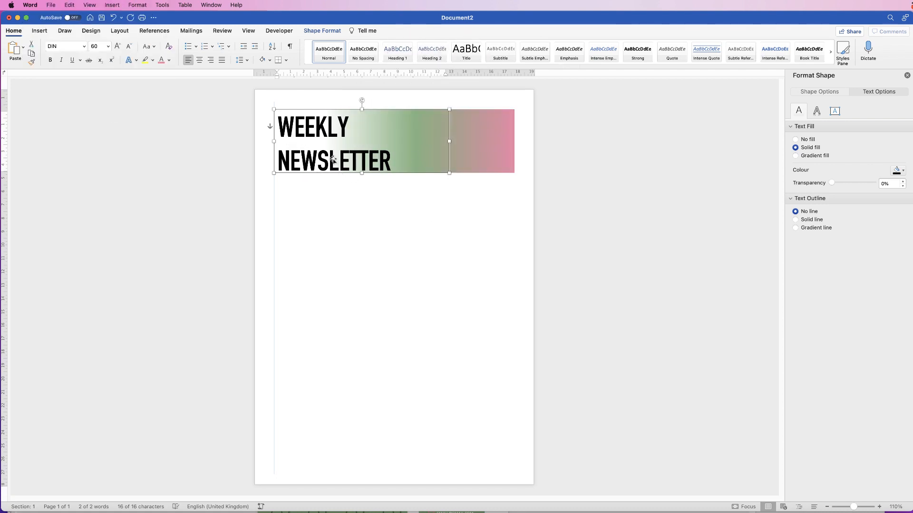
Select both title lines and open the Font dialog's Advanced spacing settings.
{"action": "left_click", "coordinate": [391, 158]}
{"action": "left_click_drag", "start_coordinate": [390, 156], "coordinate": [339, 143]}
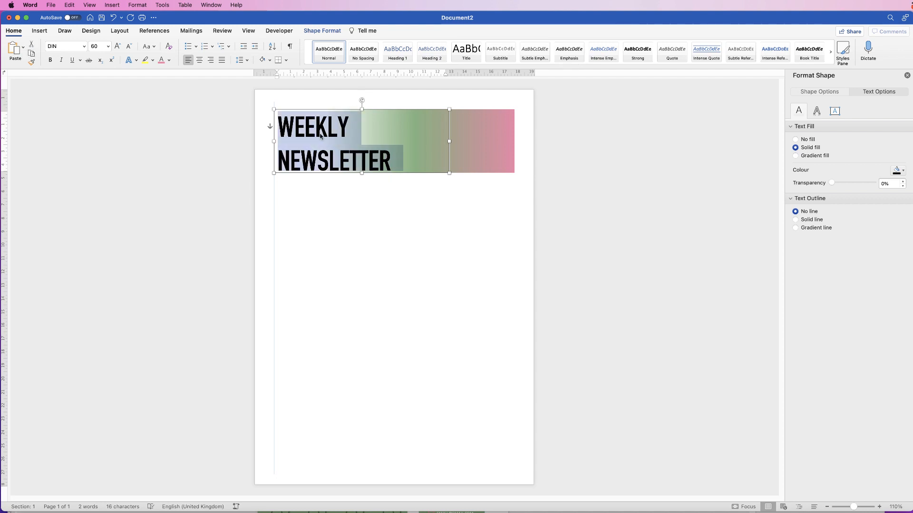
{"action": "right_click", "coordinate": [325, 127]}
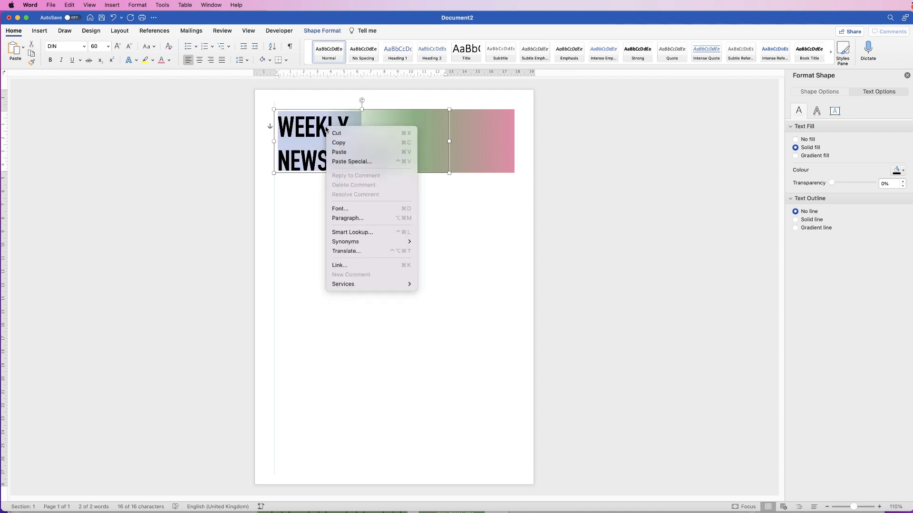
{"action": "left_click", "coordinate": [339, 210]}
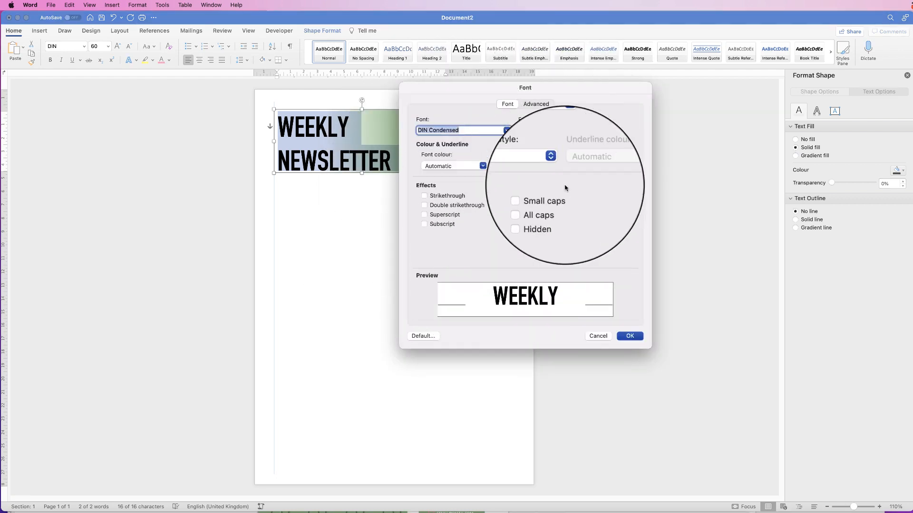
{"action": "left_click", "coordinate": [535, 103]}
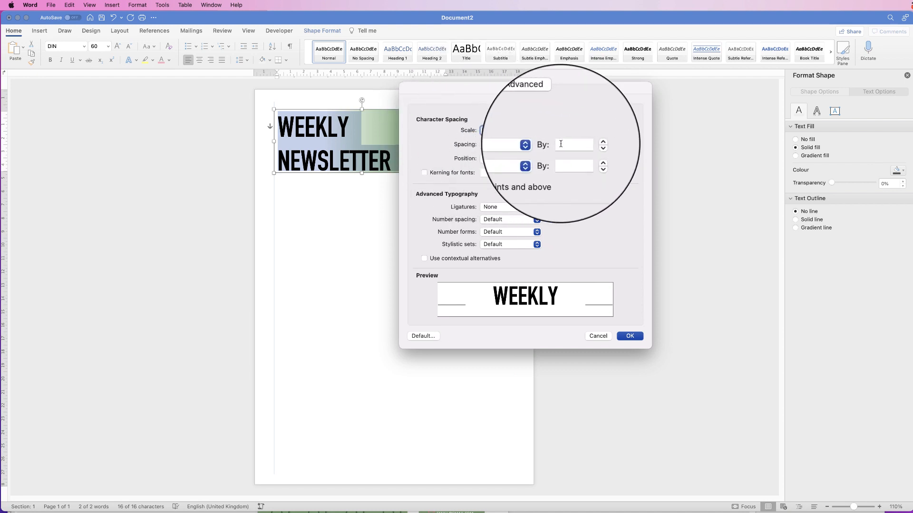
Set character spacing to Expanded by 5.1 pt and apply it.
{"action": "left_click", "coordinate": [561, 144]}
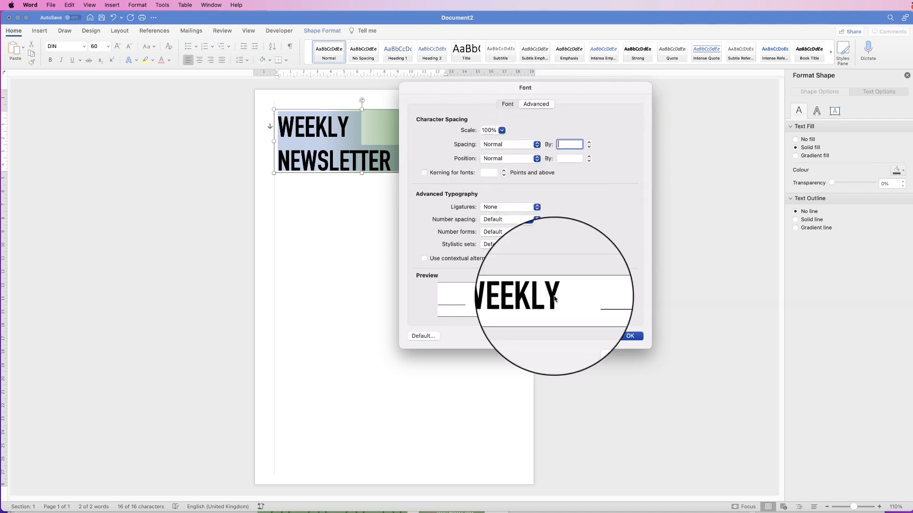
{"action": "left_click", "coordinate": [590, 143]}
{"action": "left_click", "coordinate": [589, 142]}
{"action": "left_click", "coordinate": [589, 142]}
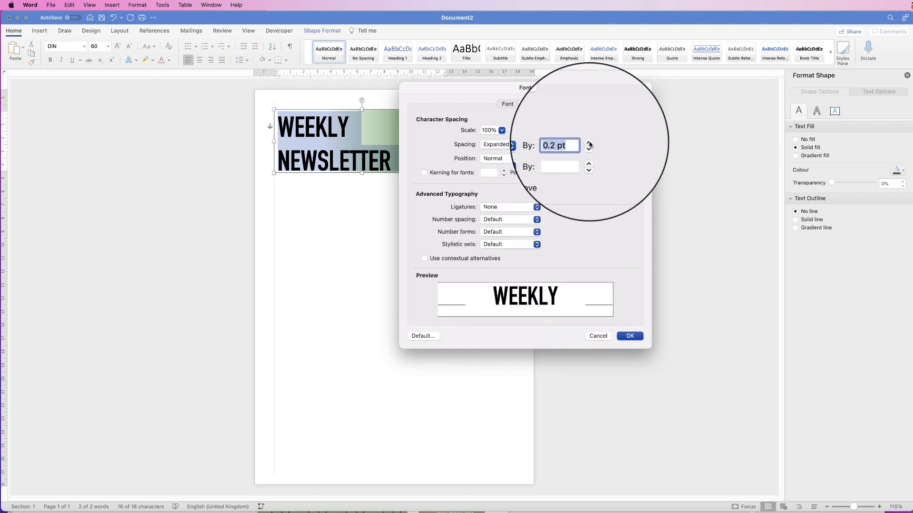
{"action": "left_click", "coordinate": [589, 142]}
{"action": "left_click", "coordinate": [590, 141]}
{"action": "left_click", "coordinate": [589, 141]}
{"action": "left_click", "coordinate": [589, 141]}
{"action": "left_click", "coordinate": [589, 141]}
{"action": "left_click", "coordinate": [589, 143]}
{"action": "left_click", "coordinate": [589, 143]}
{"action": "left_click", "coordinate": [589, 143]}
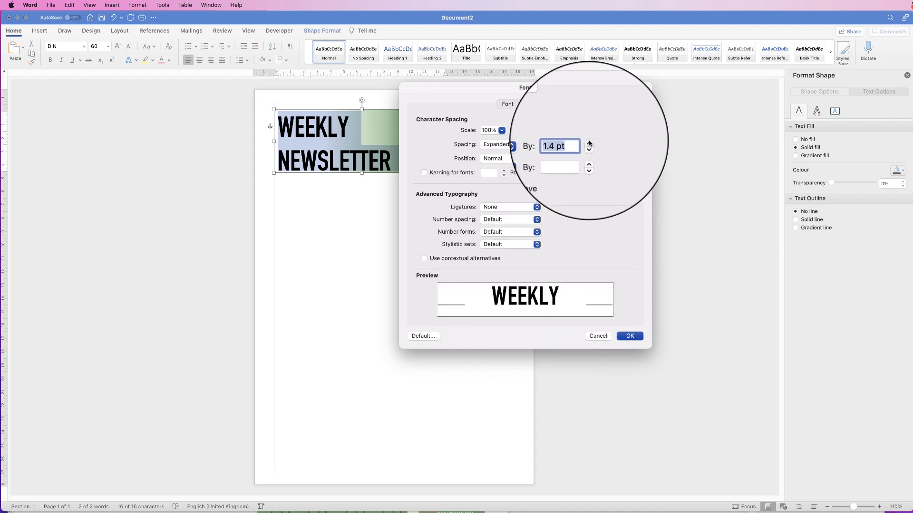
{"action": "left_click", "coordinate": [590, 143]}
{"action": "left_click", "coordinate": [590, 144]}
{"action": "left_click", "coordinate": [590, 143]}
{"action": "left_click", "coordinate": [590, 143]}
{"action": "left_click", "coordinate": [590, 144]}
{"action": "left_click", "coordinate": [589, 144]}
{"action": "left_click", "coordinate": [590, 144]}
{"action": "left_click", "coordinate": [589, 145]}
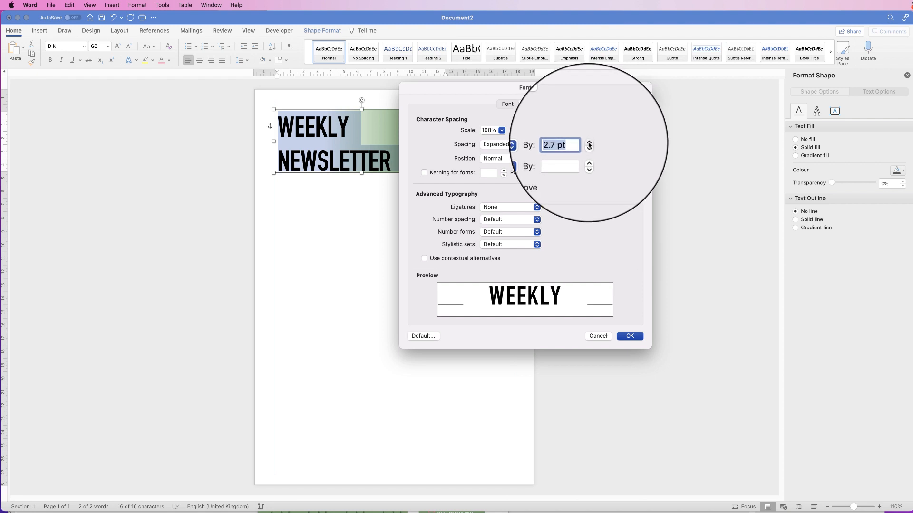
{"action": "left_click", "coordinate": [589, 143]}
{"action": "left_click", "coordinate": [589, 143]}
{"action": "left_click", "coordinate": [589, 143]}
{"action": "left_click", "coordinate": [589, 143]}
{"action": "left_click", "coordinate": [590, 143]}
{"action": "left_click", "coordinate": [589, 143]}
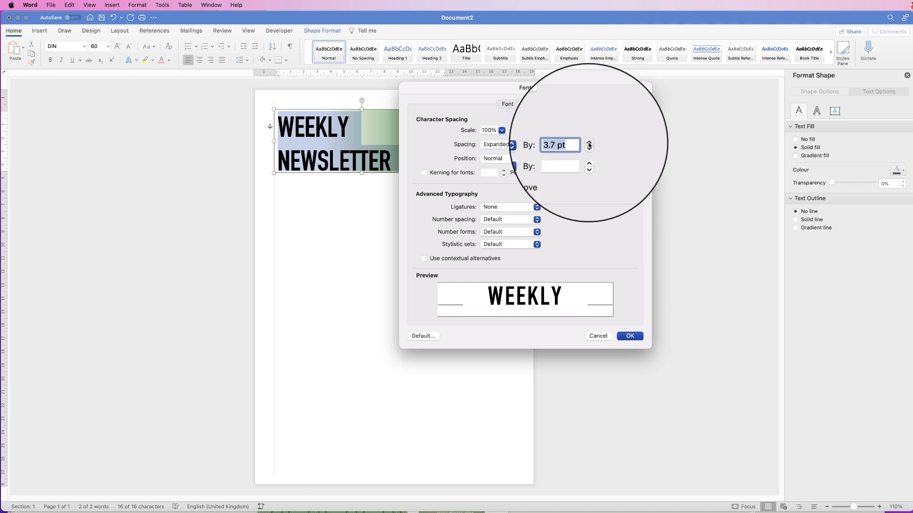
{"action": "left_click", "coordinate": [589, 143]}
{"action": "left_click", "coordinate": [590, 143]}
{"action": "left_click", "coordinate": [589, 143]}
{"action": "left_click", "coordinate": [590, 143]}
{"action": "left_click", "coordinate": [590, 143]}
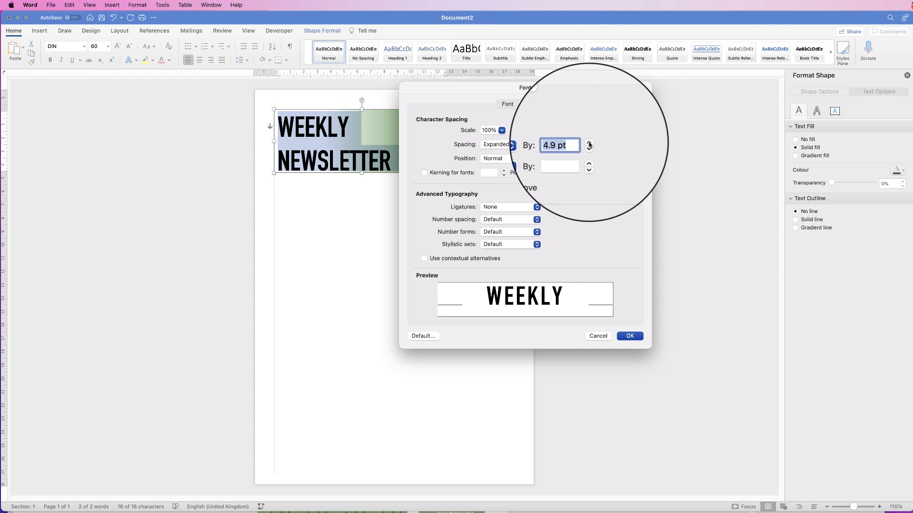
{"action": "left_click", "coordinate": [589, 144]}
{"action": "left_click", "coordinate": [590, 144]}
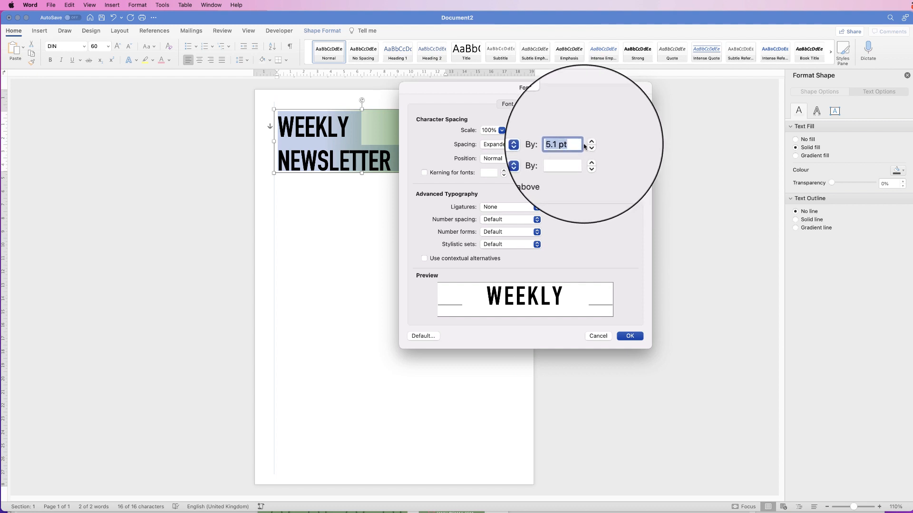
{"action": "key", "text": "Return"}
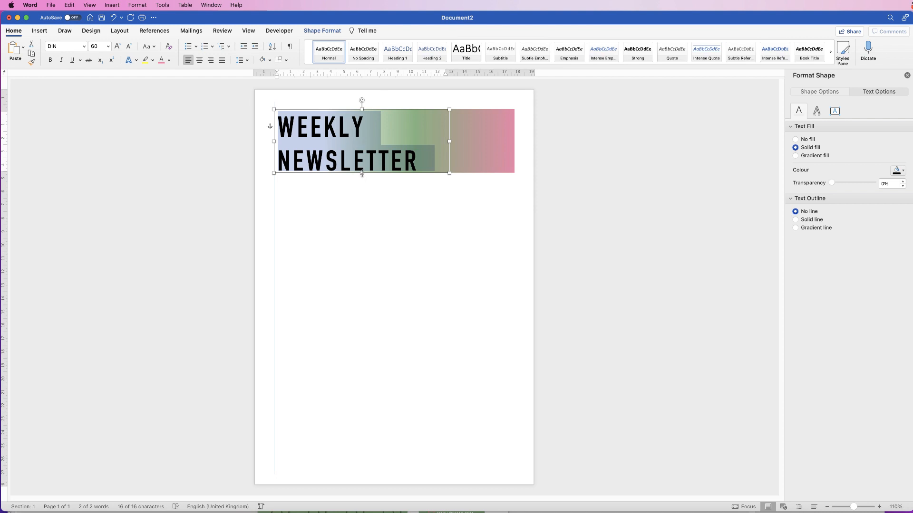
Make the WEEKLY NEWSLETTER box slightly taller and nudge it into line at the banner's left end.
{"action": "left_click_drag", "start_coordinate": [361, 174], "coordinate": [362, 178]}
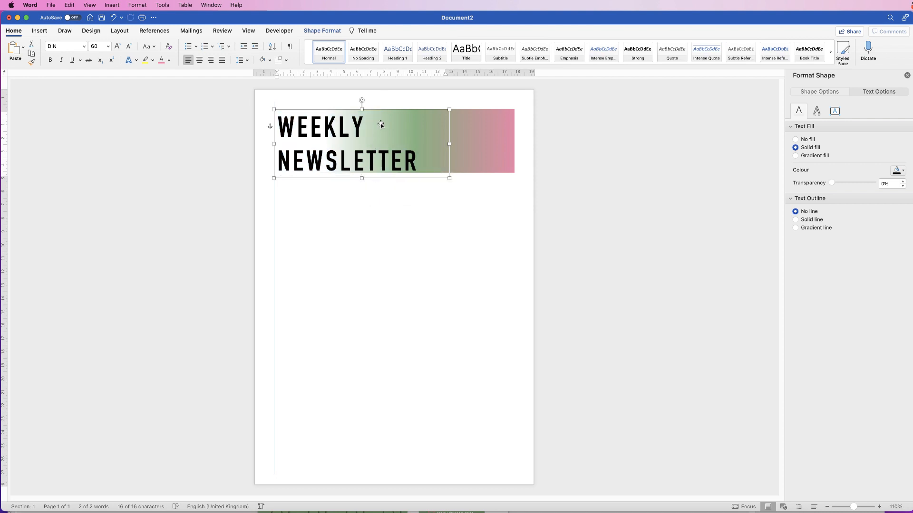
{"action": "left_click_drag", "start_coordinate": [380, 124], "coordinate": [383, 126]}
{"action": "key", "text": "Up"}
{"action": "key", "text": "Up"}
{"action": "key", "text": "Up"}
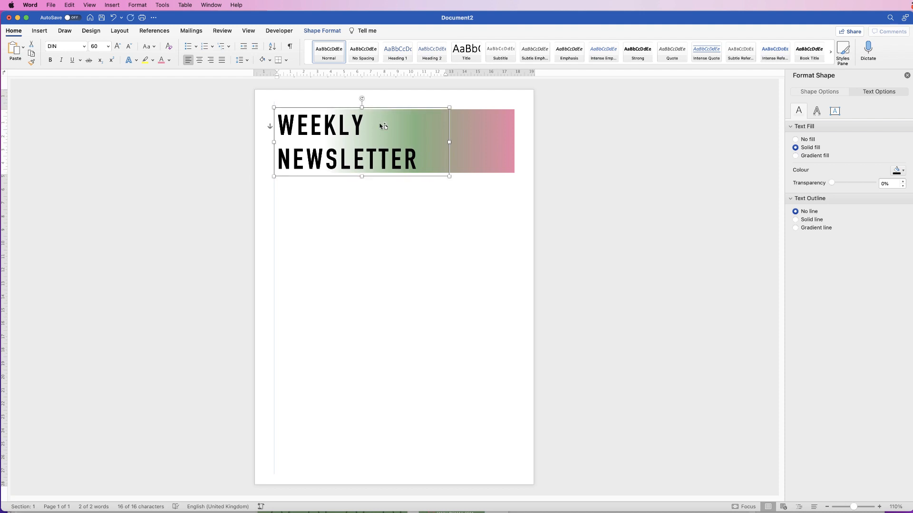
{"action": "key", "text": "Up"}
{"action": "key", "text": "super+Left"}
{"action": "key", "text": "super+Left"}
{"action": "key", "text": "super+Left"}
{"action": "key", "text": "super+Left"}
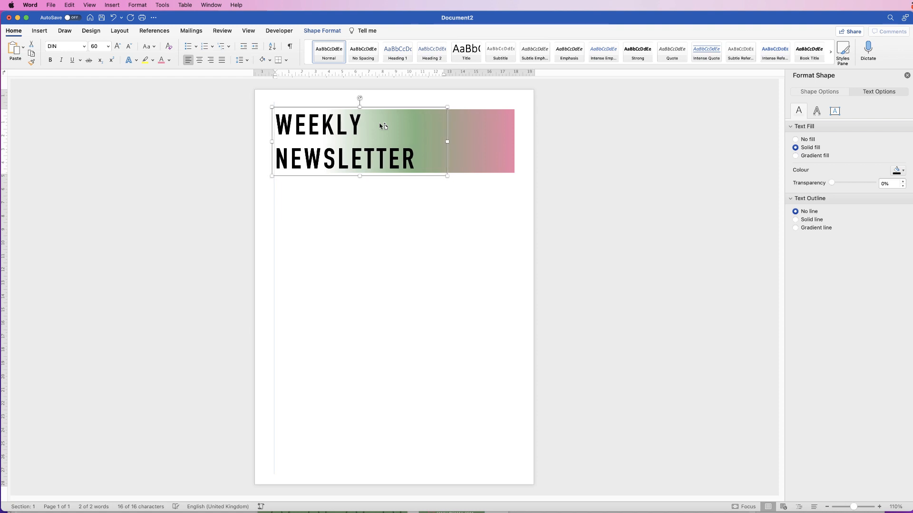
{"action": "key", "text": "super+Left"}
{"action": "key", "text": "super+Left"}
{"action": "key", "text": "super+Left"}
{"action": "key", "text": "super+Left"}
{"action": "key", "text": "super+Left"}
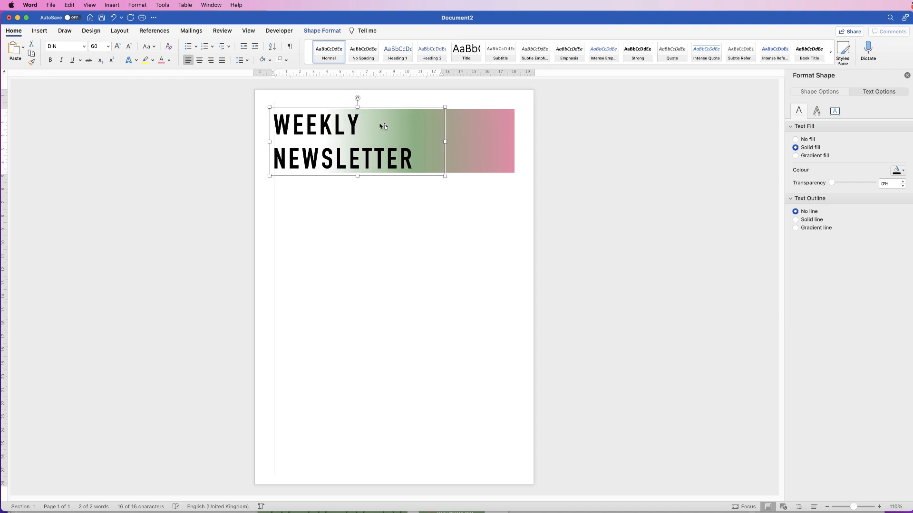
{"action": "key", "text": "super+Right"}
{"action": "key", "text": "super+Right"}
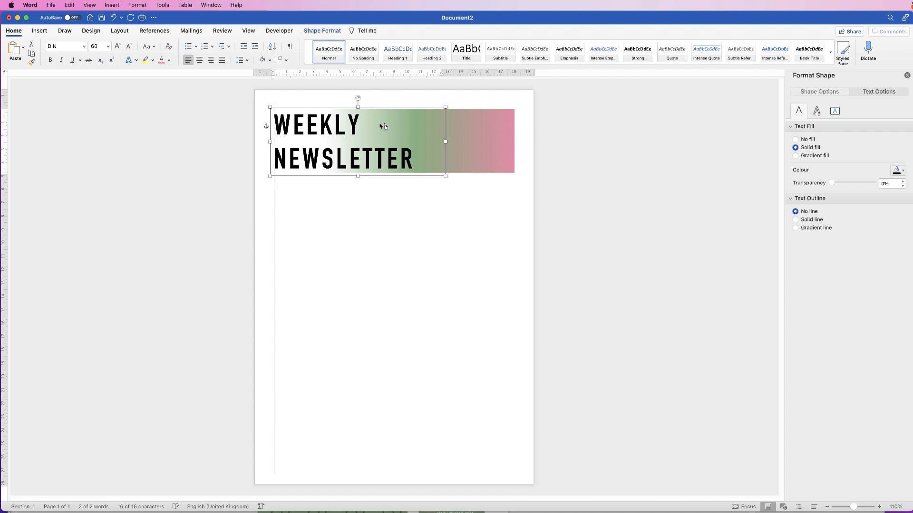
{"action": "key", "text": "super+Right"}
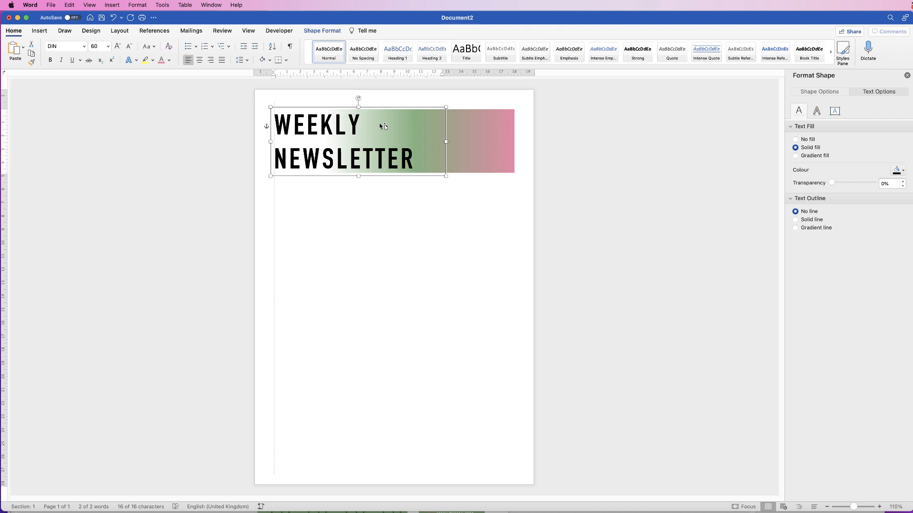
{"action": "key", "text": "super+Left"}
{"action": "key", "text": "super+Left"}
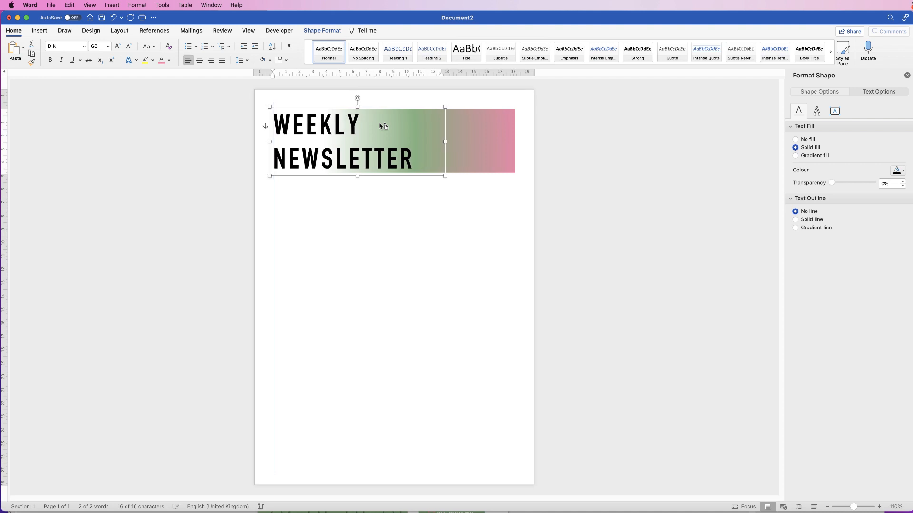
{"action": "left_click", "coordinate": [400, 195]}
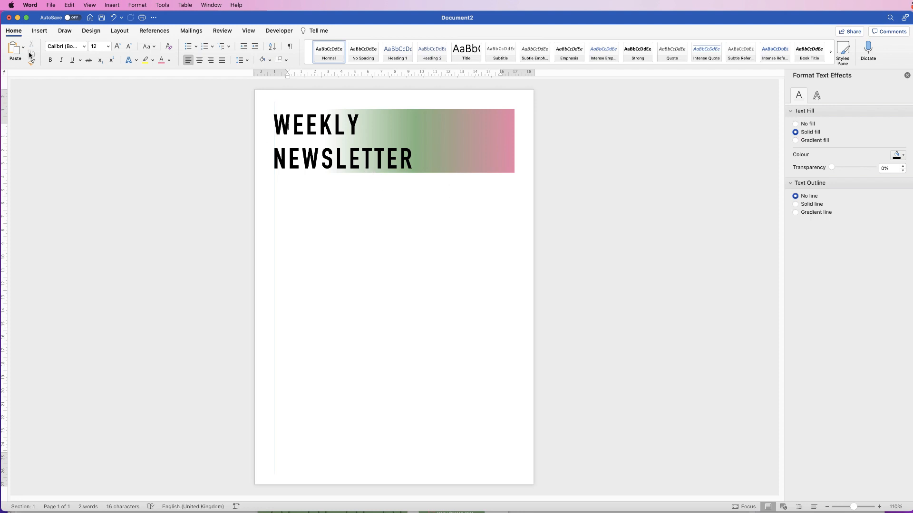
Draw a thin pink, outline-free rectangle bar just below the title banner.
{"action": "left_click", "coordinate": [39, 31]}
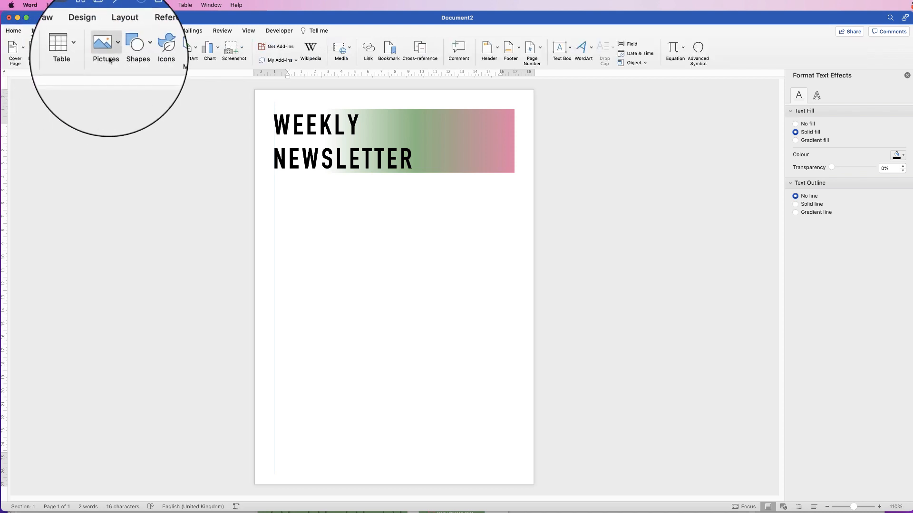
{"action": "left_click", "coordinate": [126, 47]}
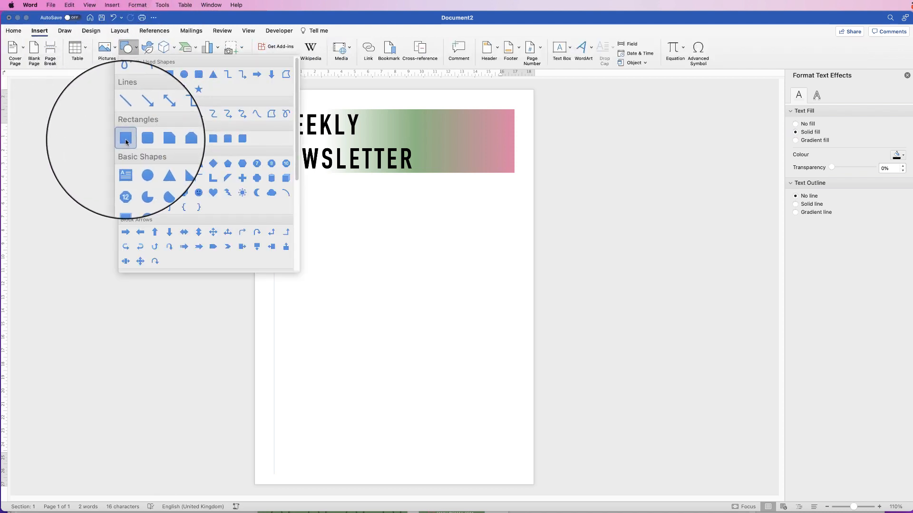
{"action": "left_click", "coordinate": [125, 139]}
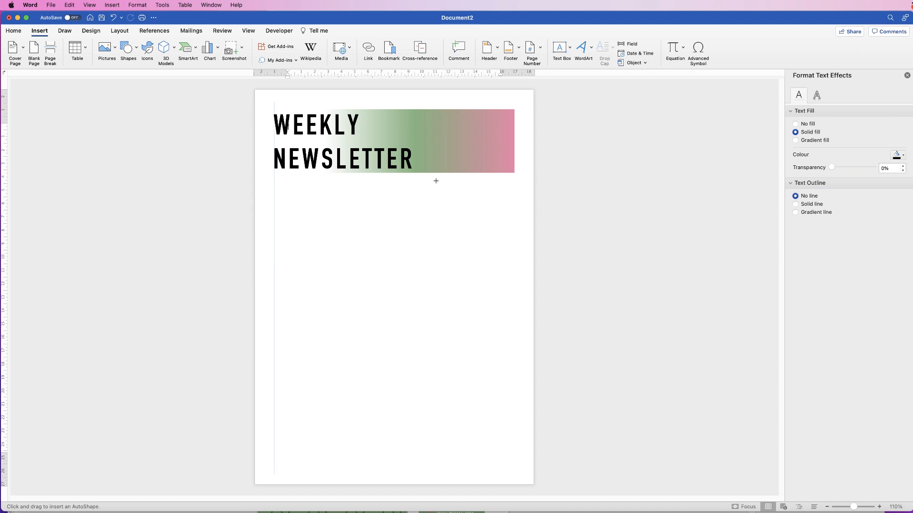
{"action": "left_click_drag", "start_coordinate": [433, 182], "coordinate": [254, 172]}
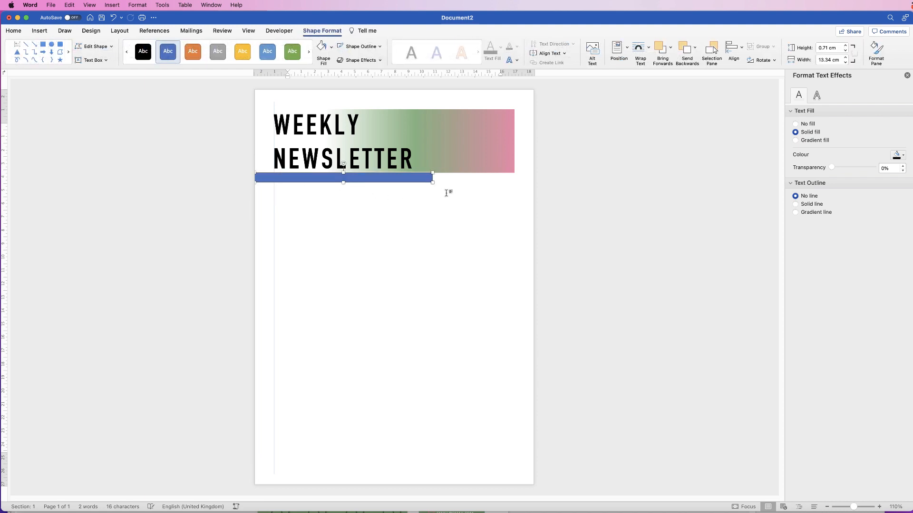
{"action": "left_click_drag", "start_coordinate": [432, 182], "coordinate": [438, 182]}
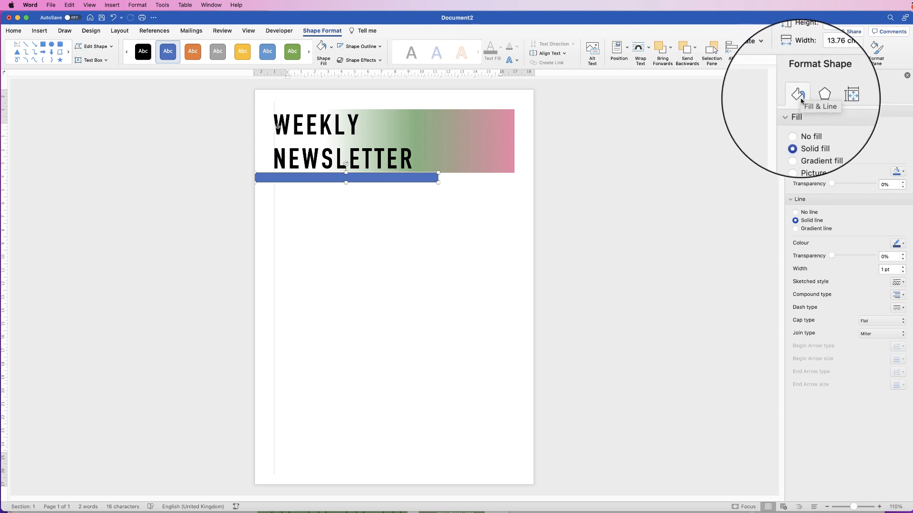
{"action": "left_click", "coordinate": [902, 172]}
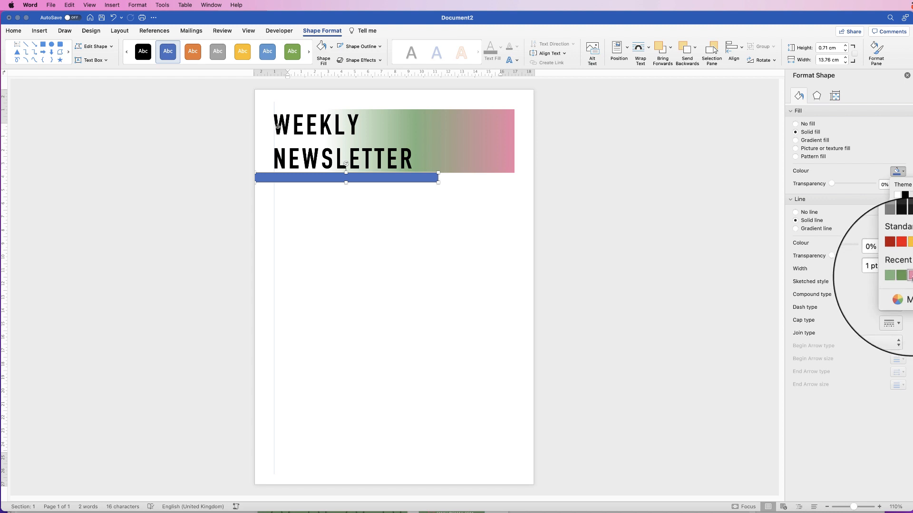
{"action": "left_click", "coordinate": [910, 279]}
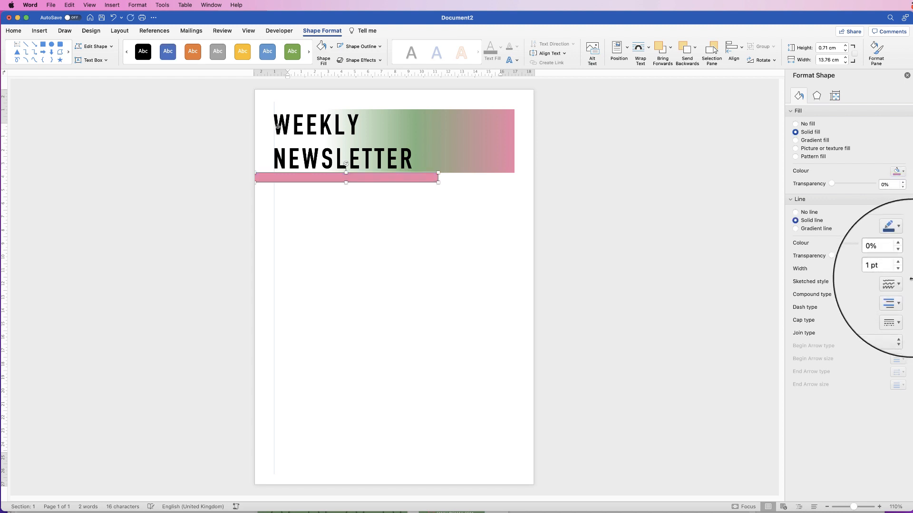
{"action": "left_click", "coordinate": [795, 212]}
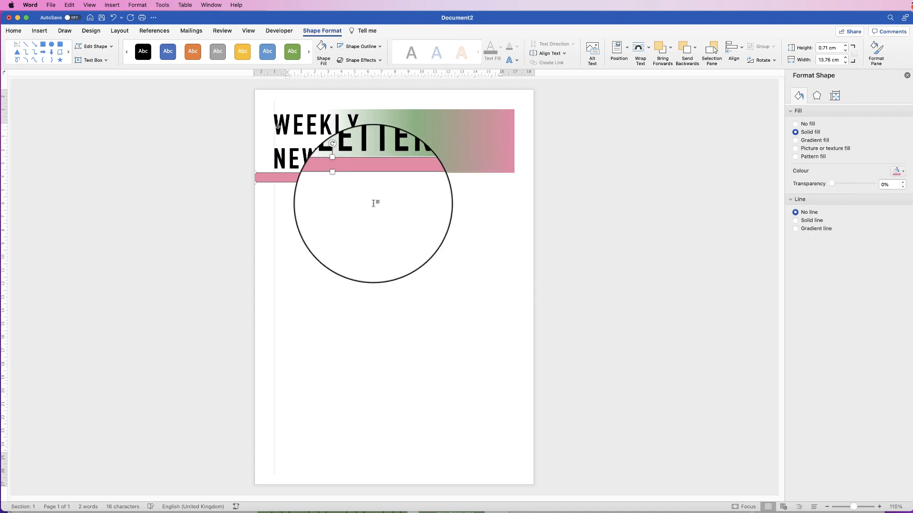
{"action": "left_click", "coordinate": [373, 203]}
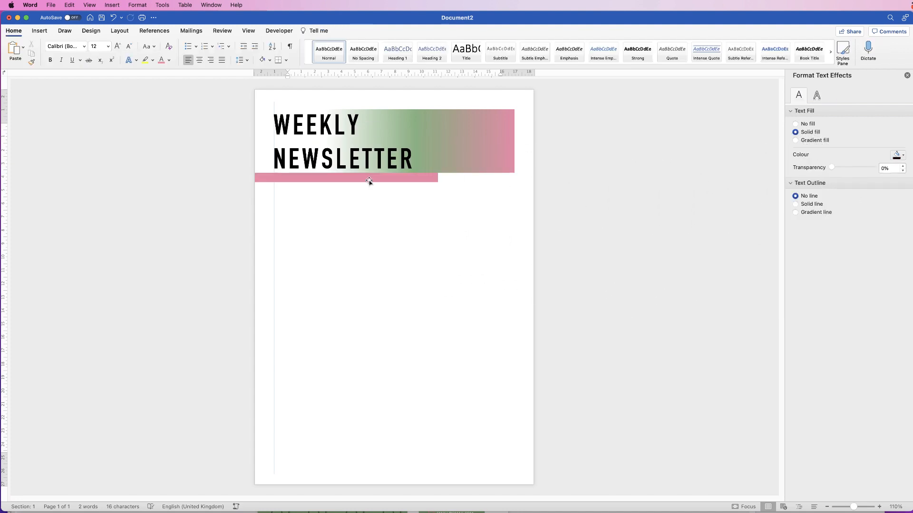
Nudge the pink bar down two steps so it sits beneath the banner.
{"action": "left_click", "coordinate": [428, 179]}
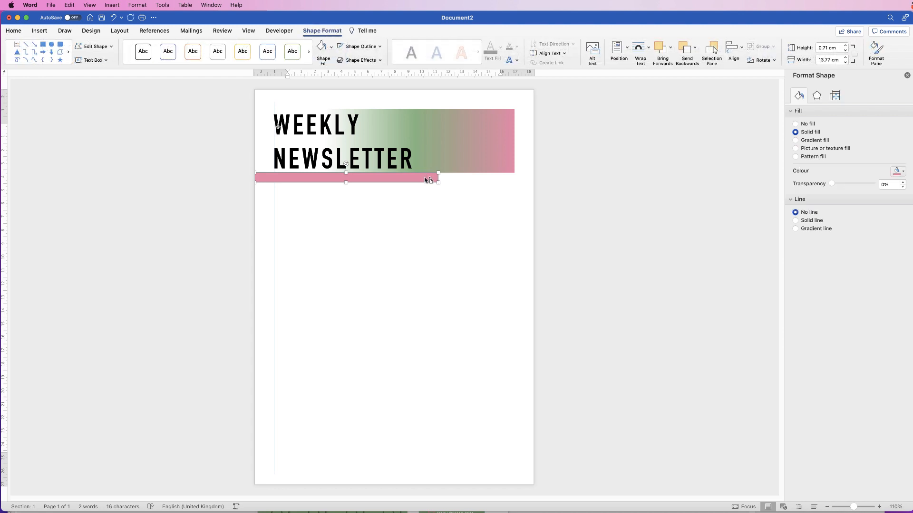
{"action": "key", "text": "Down"}
{"action": "key", "text": "Down"}
{"action": "key", "text": "Down"}
{"action": "key", "text": "Down"}
{"action": "key", "text": "Down"}
{"action": "key", "text": "Down"}
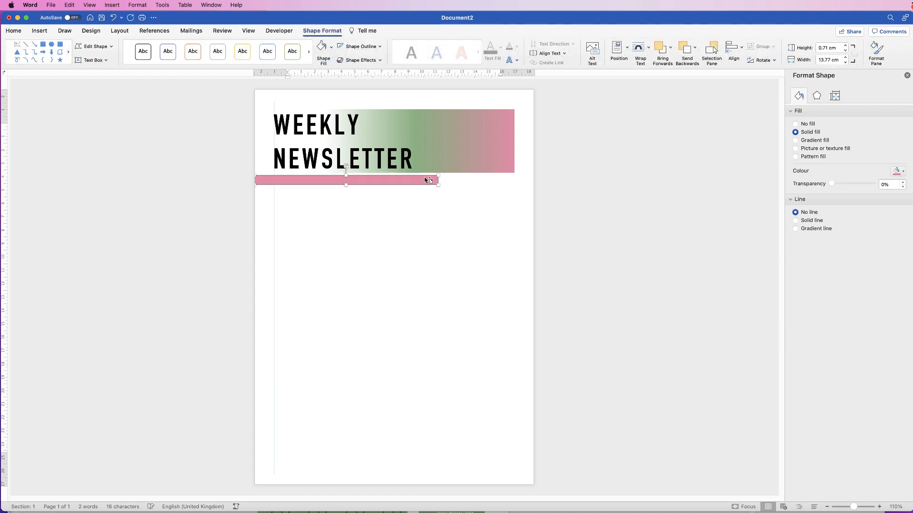
{"action": "key", "text": "Down"}
{"action": "key", "text": "Down"}
{"action": "left_click", "coordinate": [369, 162]}
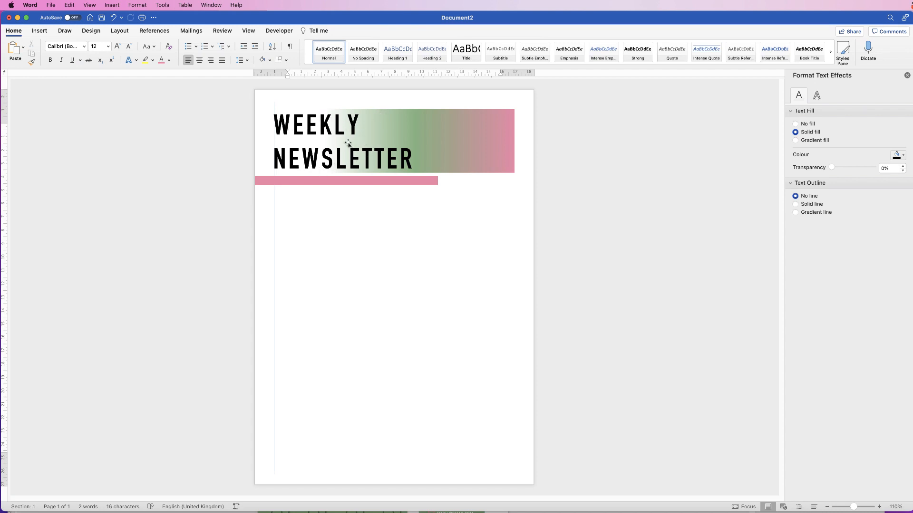
Duplicate the WEEKLY NEWSLETTER box below the header and replace its text with ISSUE 10.
{"action": "left_click", "coordinate": [353, 159]}
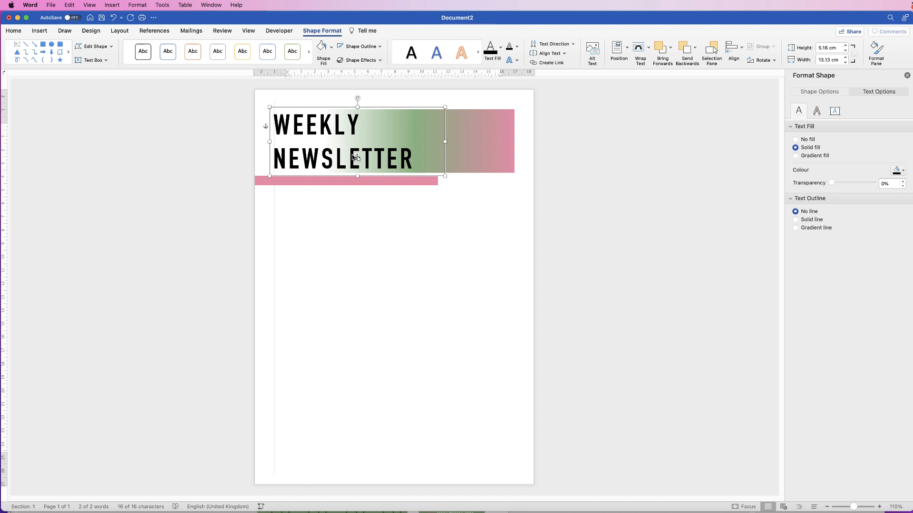
{"action": "left_click_drag", "start_coordinate": [354, 157], "coordinate": [371, 257]}
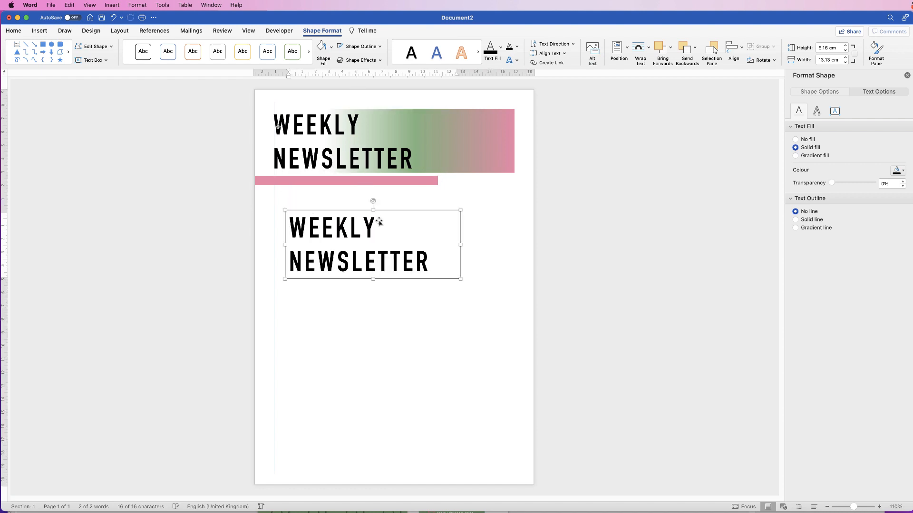
{"action": "left_click", "coordinate": [428, 259]}
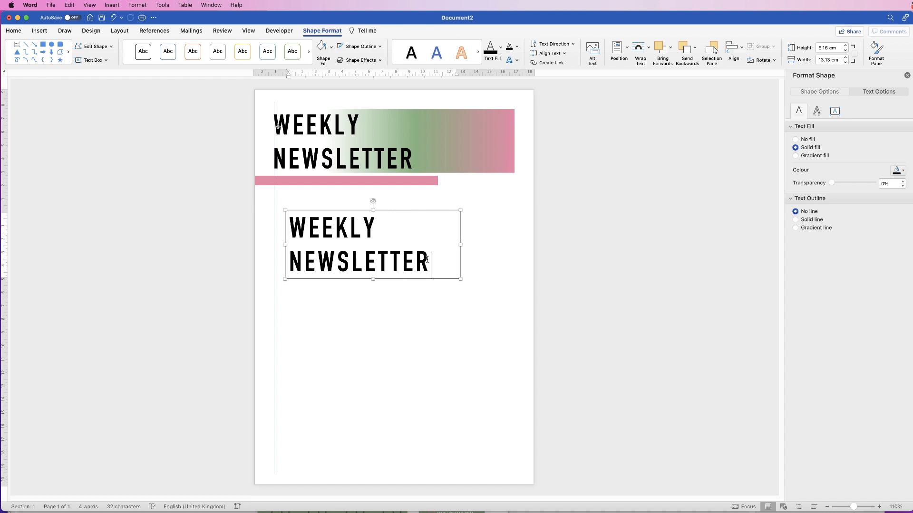
{"action": "left_click_drag", "start_coordinate": [428, 259], "coordinate": [325, 229]}
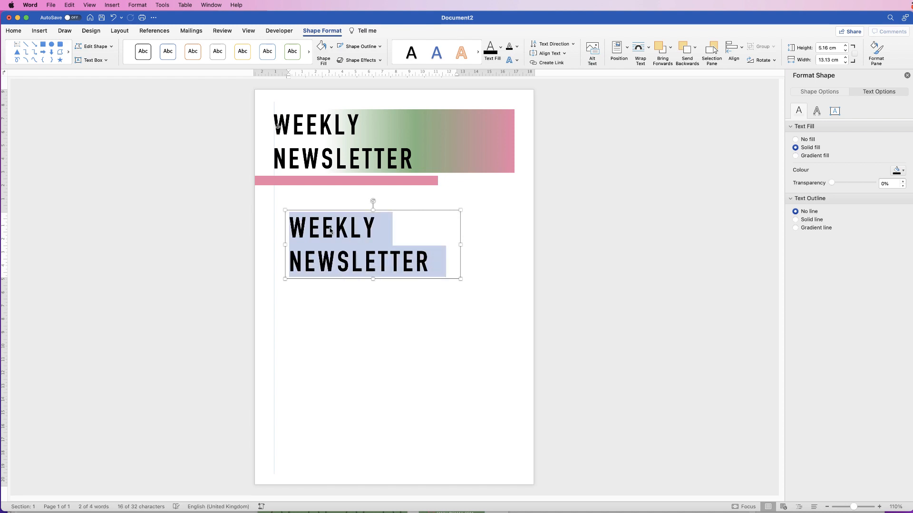
{"action": "type", "text": "ISSU"}
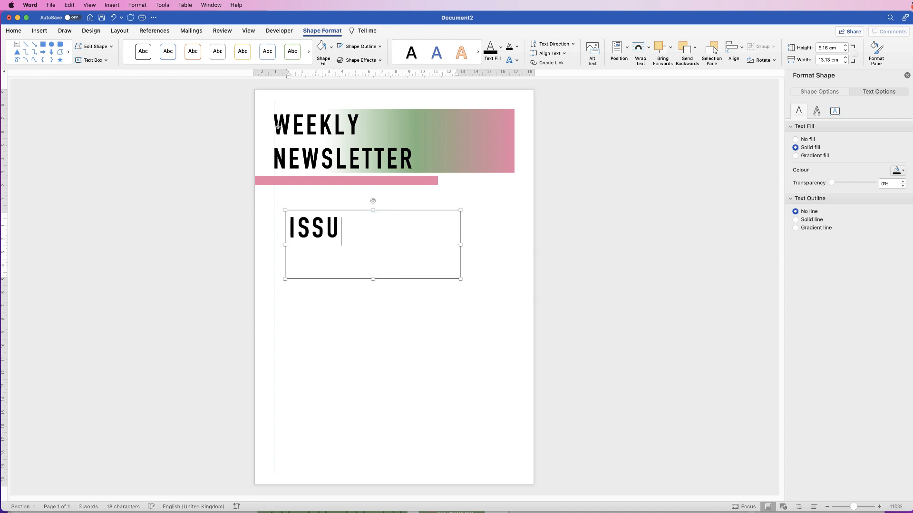
{"action": "type", "text": "E 10"}
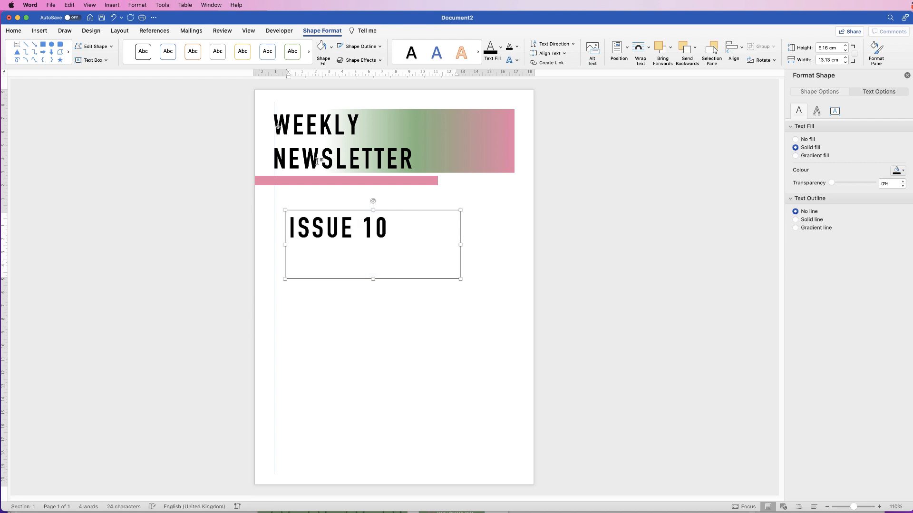
Shrink the ISSUE 10 text several font sizes, down to 22 pt.
{"action": "left_click", "coordinate": [355, 307]}
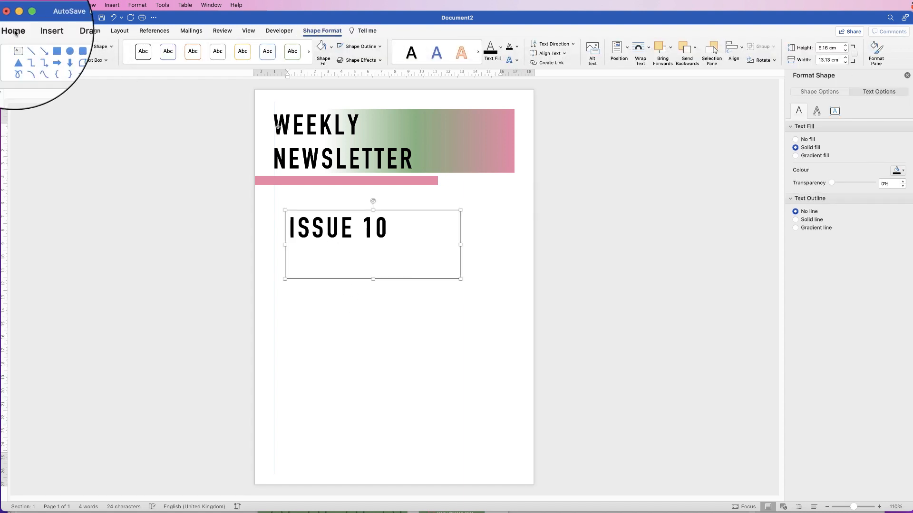
{"action": "left_click", "coordinate": [127, 49]}
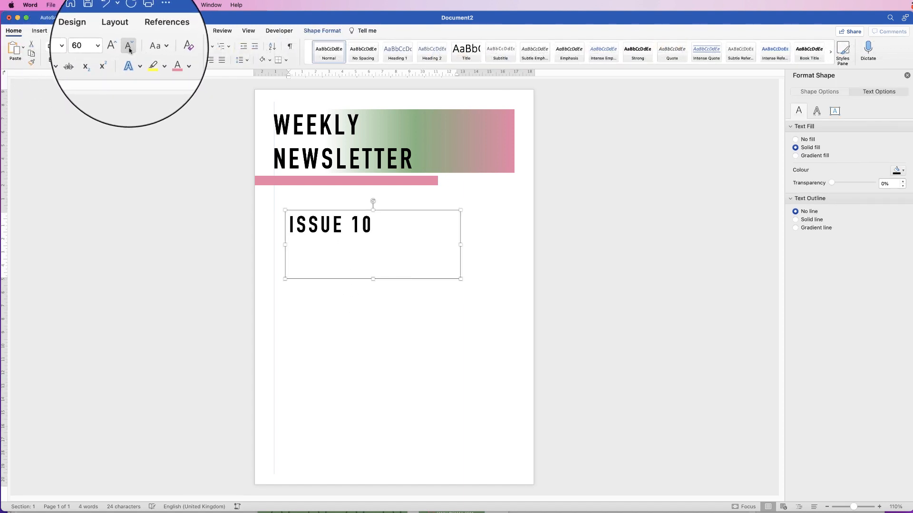
{"action": "left_click", "coordinate": [127, 49]}
{"action": "left_click", "coordinate": [127, 49]}
{"action": "left_click", "coordinate": [127, 50]}
{"action": "left_click", "coordinate": [127, 50]}
{"action": "left_click", "coordinate": [127, 50]}
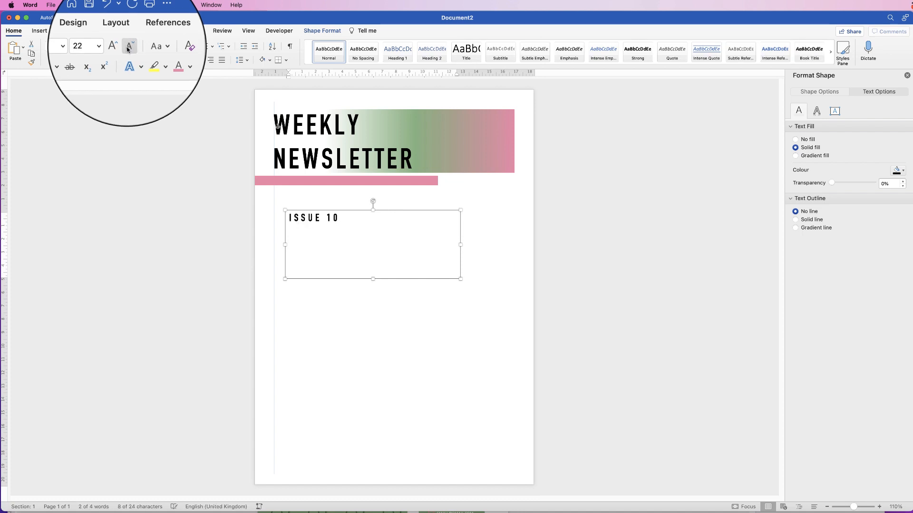
{"action": "left_click", "coordinate": [128, 50]}
{"action": "left_click", "coordinate": [127, 49]}
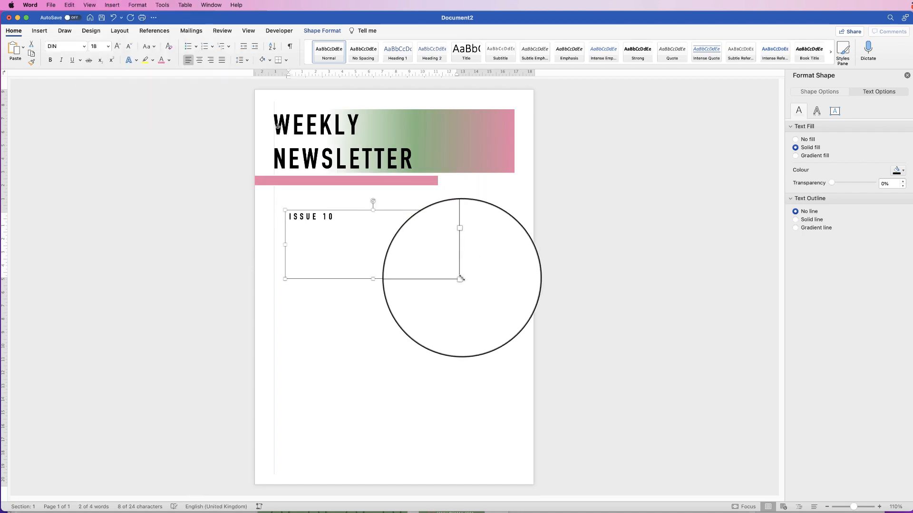
Resize the ISSUE 10 box into a small strip on the pink bar and reduce it to 12 pt.
{"action": "left_click_drag", "start_coordinate": [460, 279], "coordinate": [299, 185]}
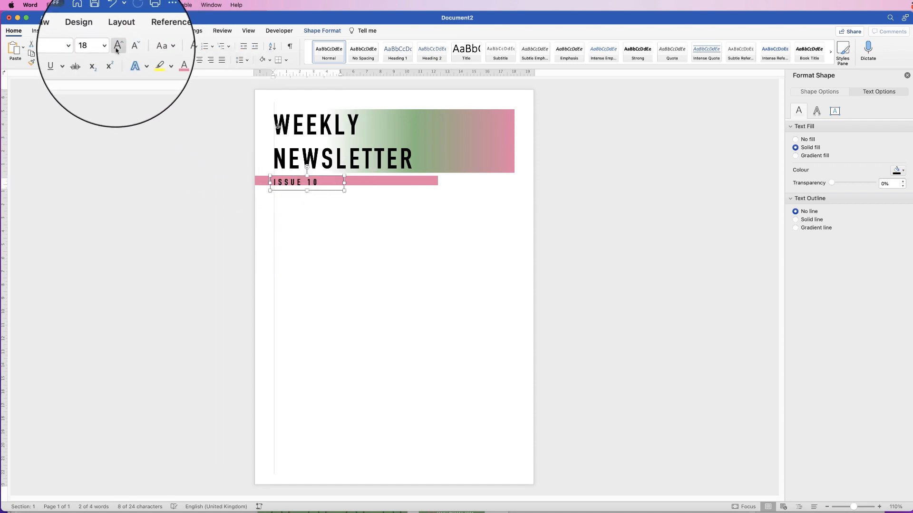
{"action": "left_click", "coordinate": [129, 48]}
{"action": "left_click", "coordinate": [128, 48]}
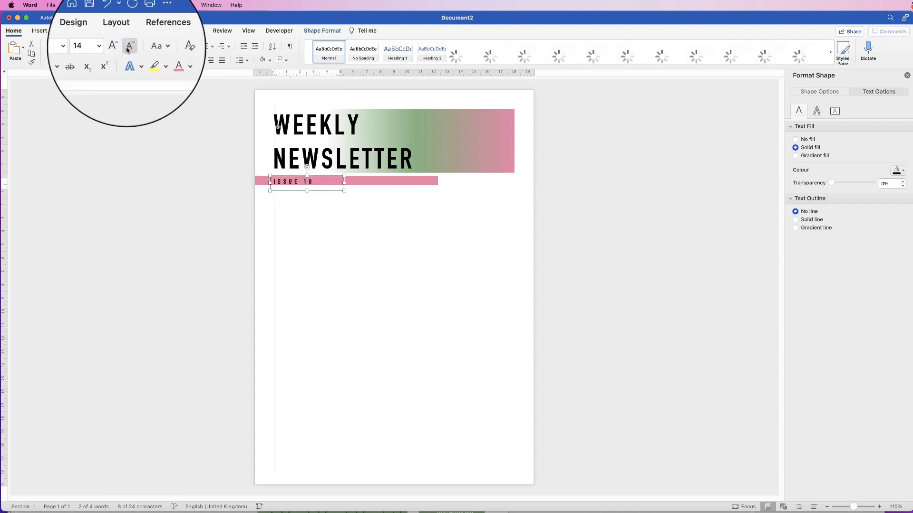
{"action": "left_click", "coordinate": [128, 46]}
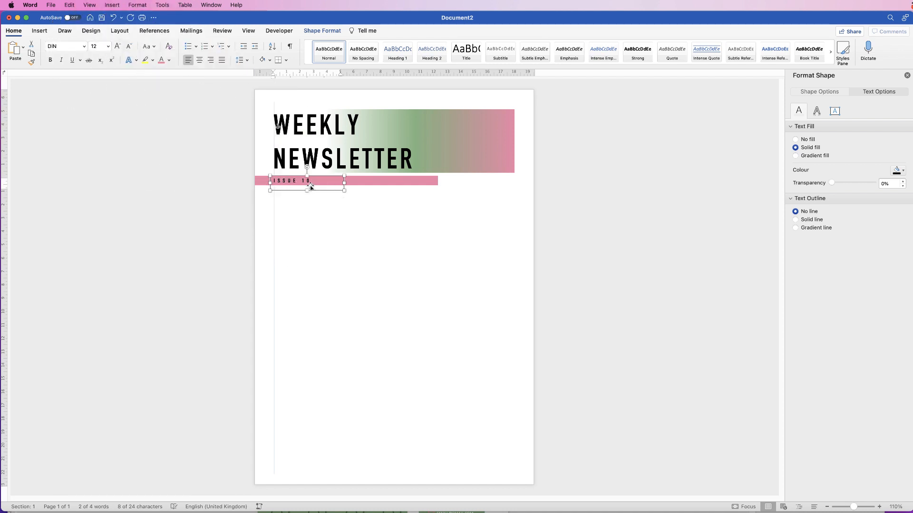
Expand the ISSUE 10 character spacing by 4 pt.
{"action": "double_click", "coordinate": [306, 183]}
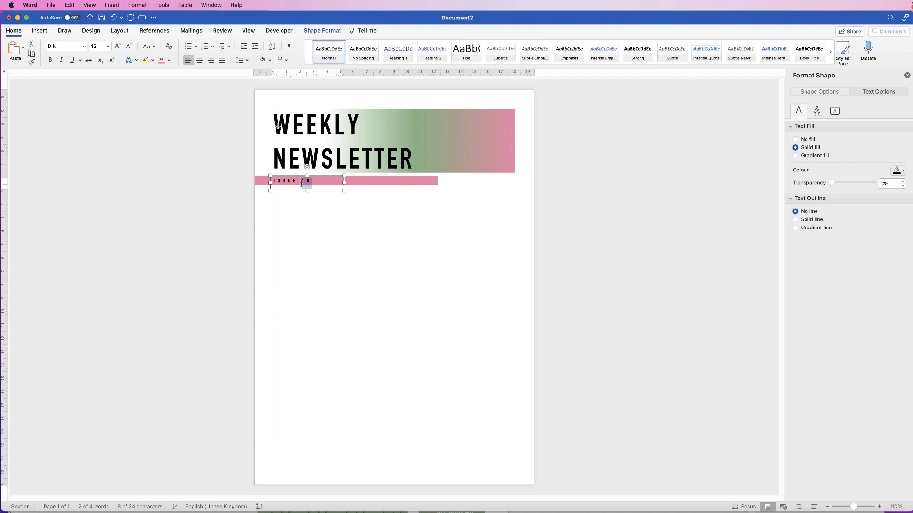
{"action": "triple_click", "coordinate": [305, 182]}
{"action": "right_click", "coordinate": [293, 181]}
{"action": "left_click", "coordinate": [315, 260]}
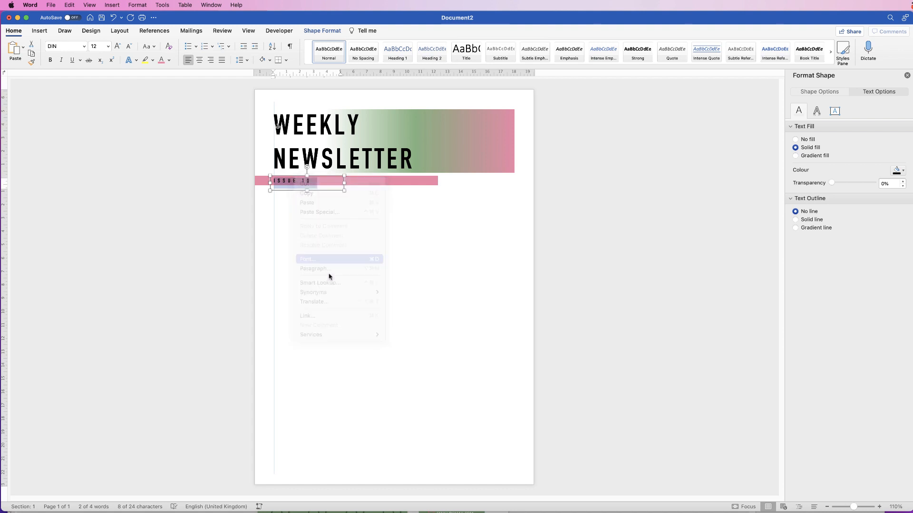
{"action": "left_click", "coordinate": [565, 144]}
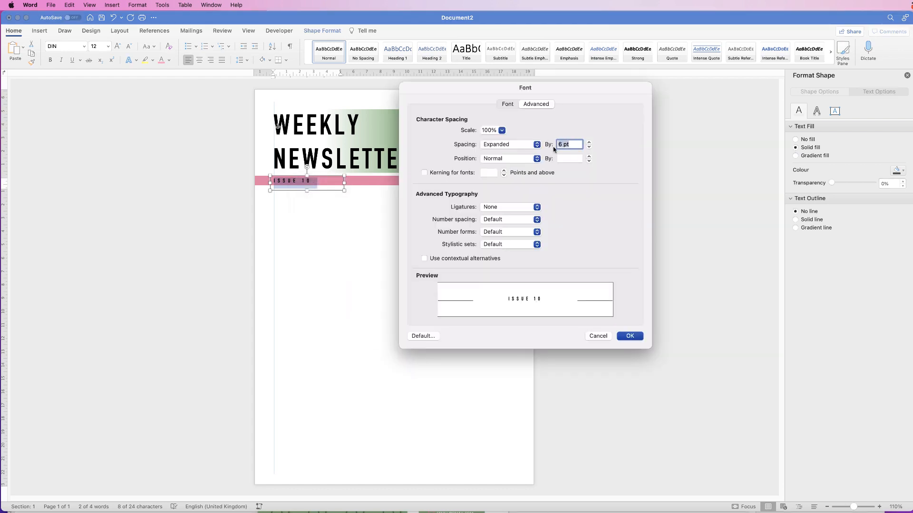
{"action": "type", "text": "4"}
{"action": "key", "text": "Return"}
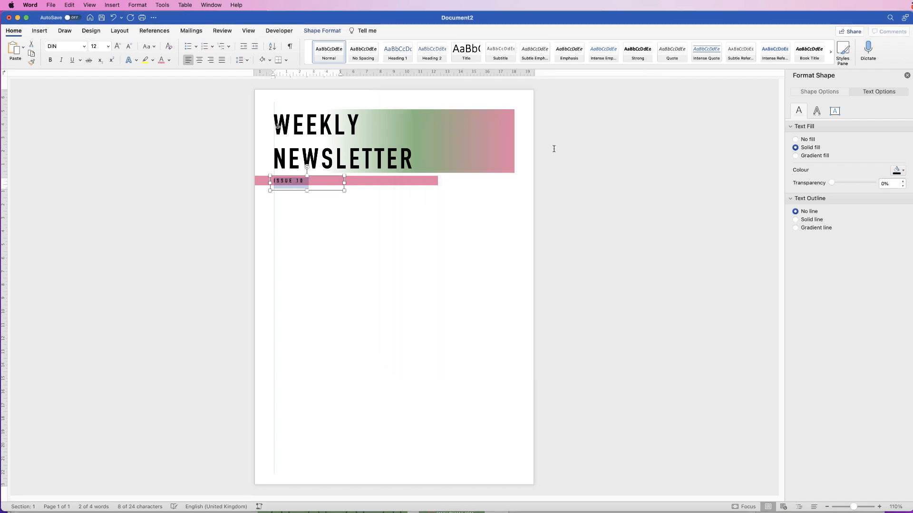
Create a second label beside ISSUE 10 reading SEPT 2022.
{"action": "mouse_move", "coordinate": [344, 187]}
{"action": "left_mouse_down"}
{"action": "mouse_move", "coordinate": [308, 187]}
{"action": "mouse_move", "coordinate": [334, 183]}
{"action": "left_mouse_up"}
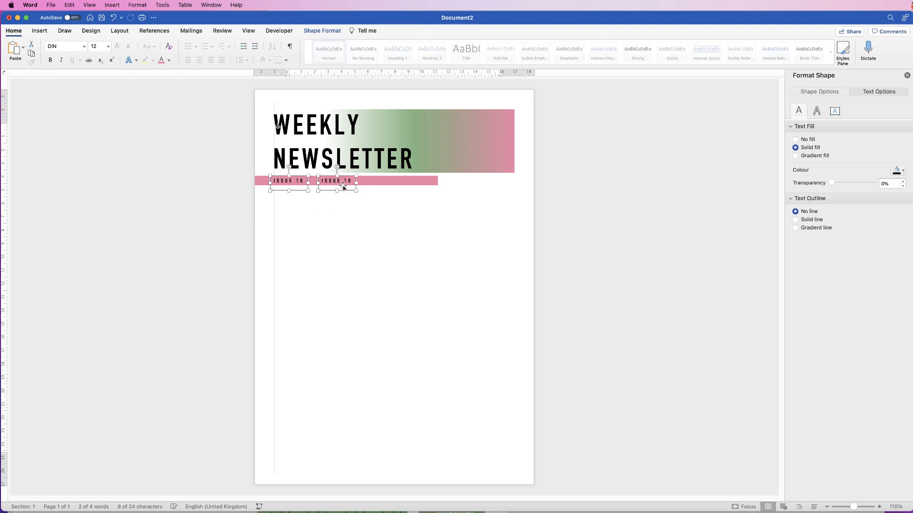
{"action": "double_click", "coordinate": [340, 182]}
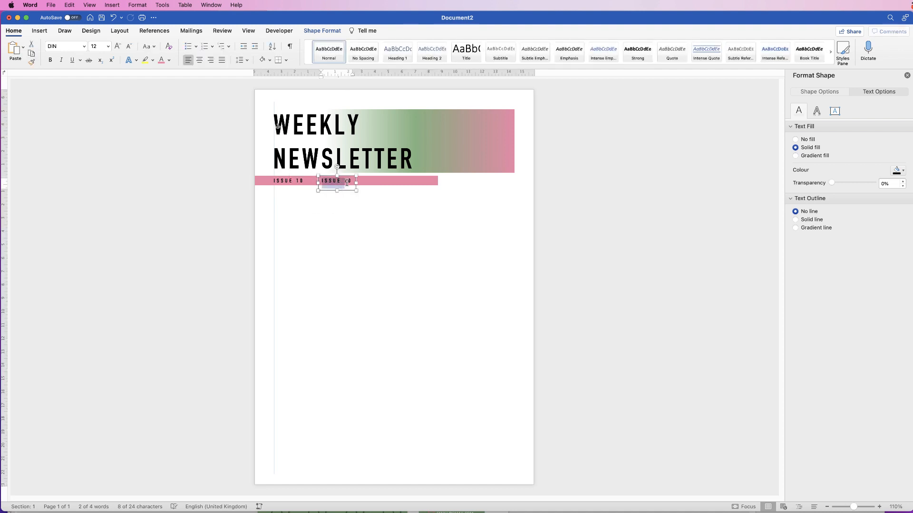
{"action": "key", "text": "super+a"}
{"action": "type", "text": "SEPT 2022"}
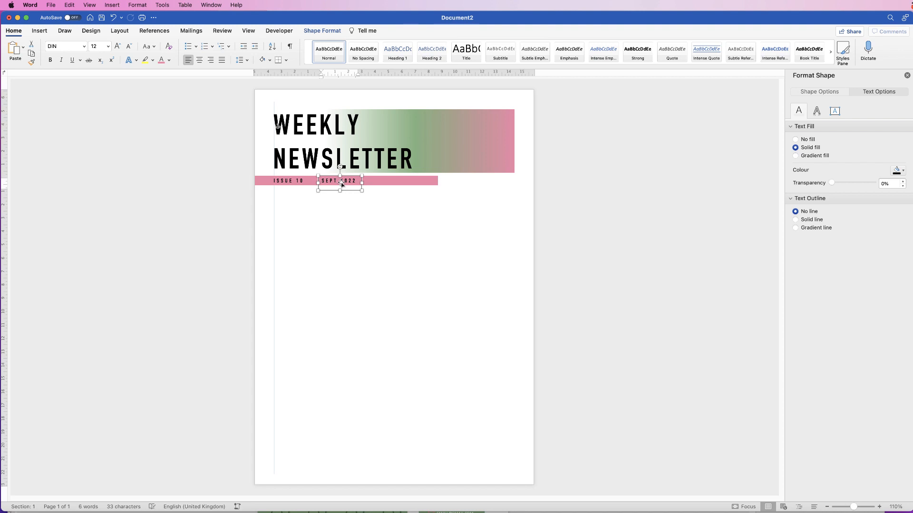
Add a GARRDENING COMPANY label further right and space the labels evenly along the pink bar.
{"action": "left_click_drag", "start_coordinate": [342, 185], "coordinate": [400, 181]}
{"action": "left_click", "coordinate": [402, 185]}
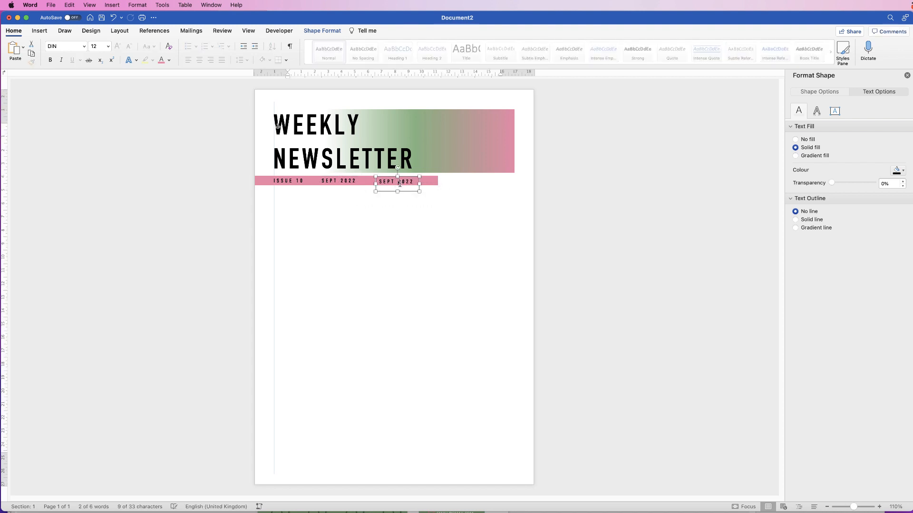
{"action": "type", "text": "GARRDENING COMPANY"}
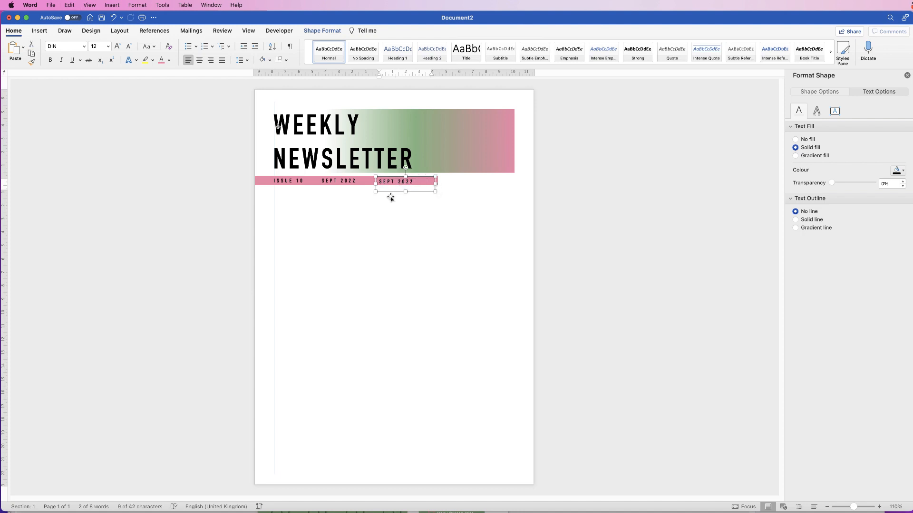
{"action": "left_click_drag", "start_coordinate": [375, 184], "coordinate": [353, 184]}
{"action": "left_click_drag", "start_coordinate": [415, 184], "coordinate": [418, 183]}
{"action": "left_click", "coordinate": [337, 183]}
{"action": "left_click_drag", "start_coordinate": [336, 184], "coordinate": [328, 184]}
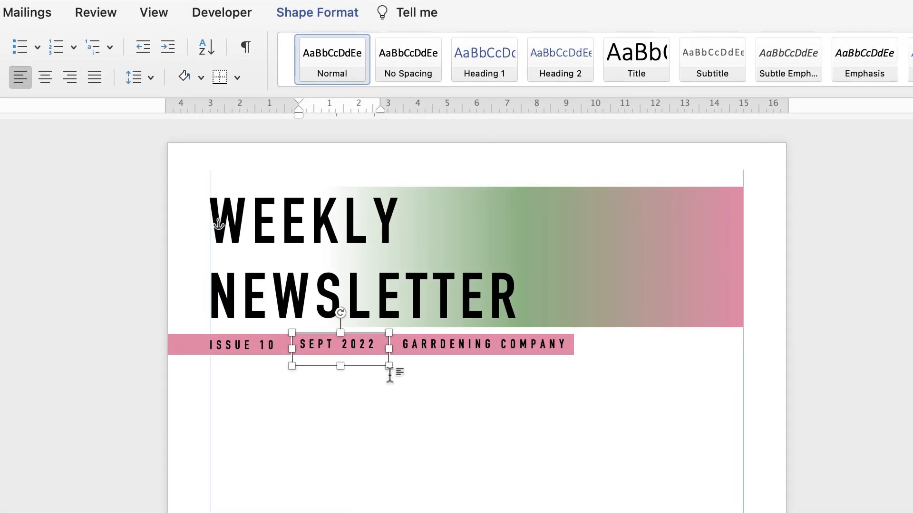
{"action": "left_click", "coordinate": [454, 346]}
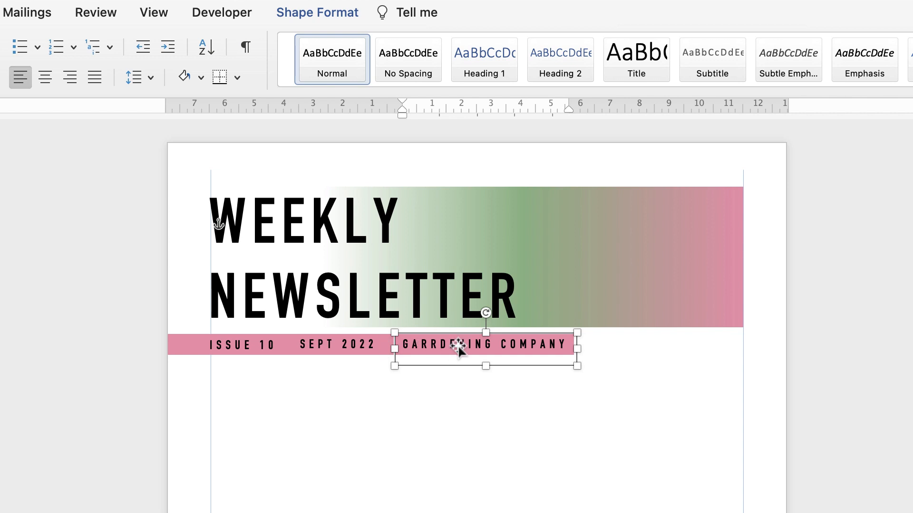
Top-align the ISSUE 10, SEPT 2022 and GARRDENING COMPANY labels and group them.
{"action": "left_click", "coordinate": [329, 344], "text": "shift"}
{"action": "left_click", "coordinate": [249, 347], "text": "shift"}
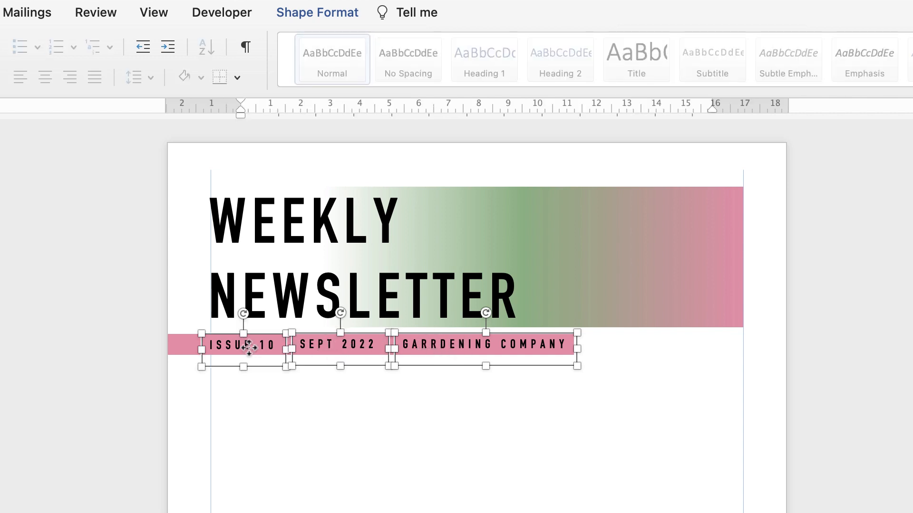
{"action": "left_click", "coordinate": [309, 15]}
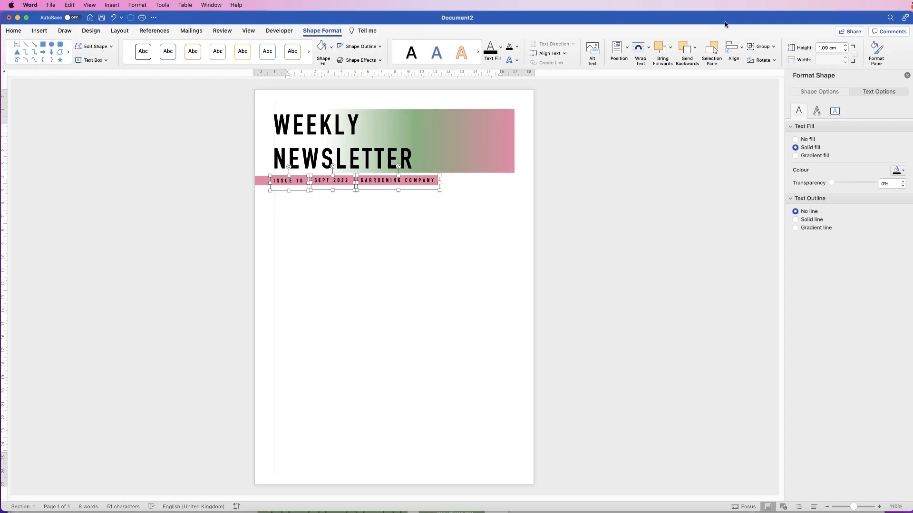
{"action": "left_click", "coordinate": [740, 47]}
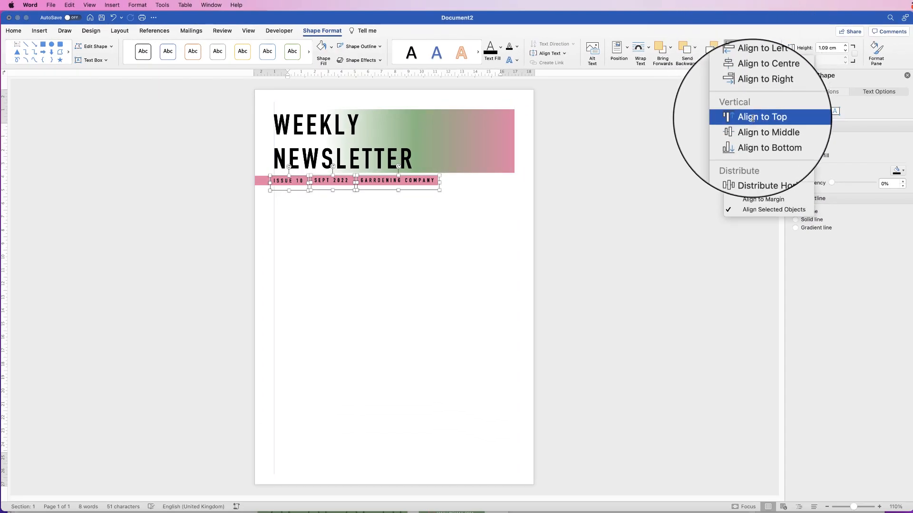
{"action": "left_click", "coordinate": [751, 120]}
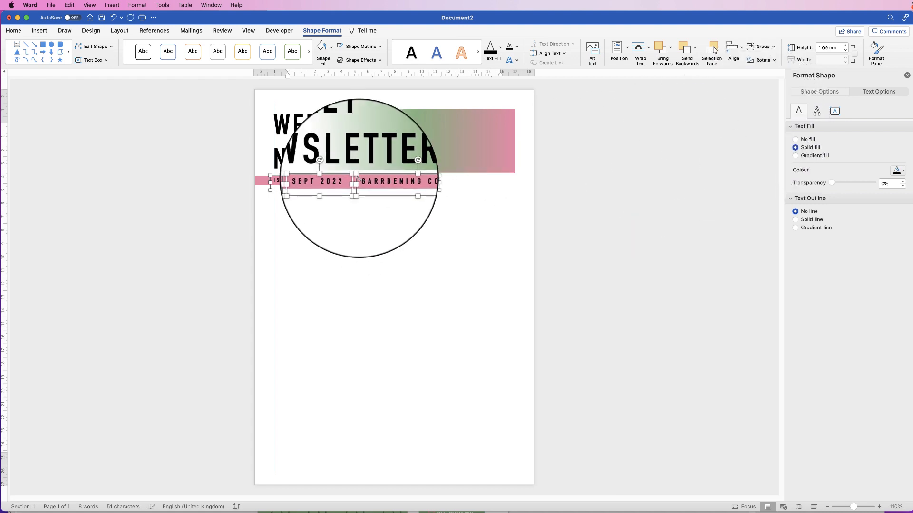
{"action": "left_click", "coordinate": [774, 46]}
{"action": "left_click", "coordinate": [766, 58]}
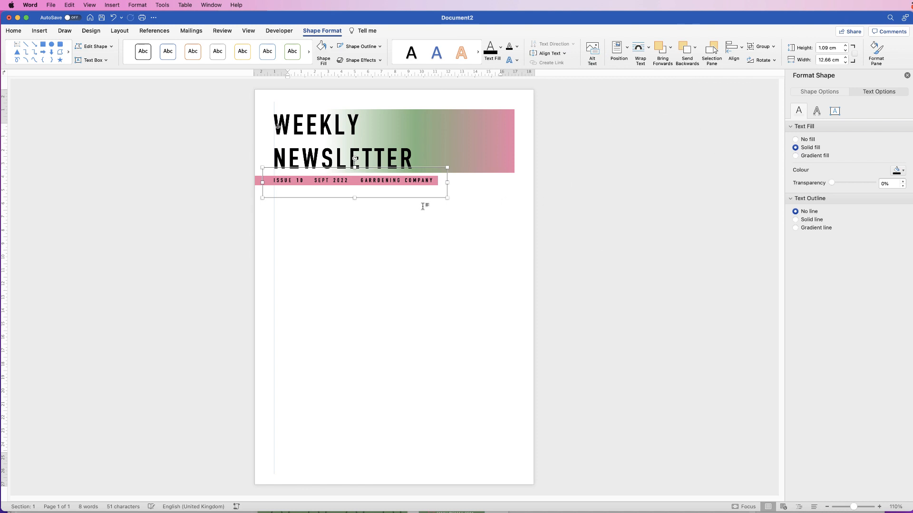
Move the label group onto the pink strip and shrink its height to 0.49 cm.
{"action": "left_click_drag", "start_coordinate": [371, 181], "coordinate": [371, 182]}
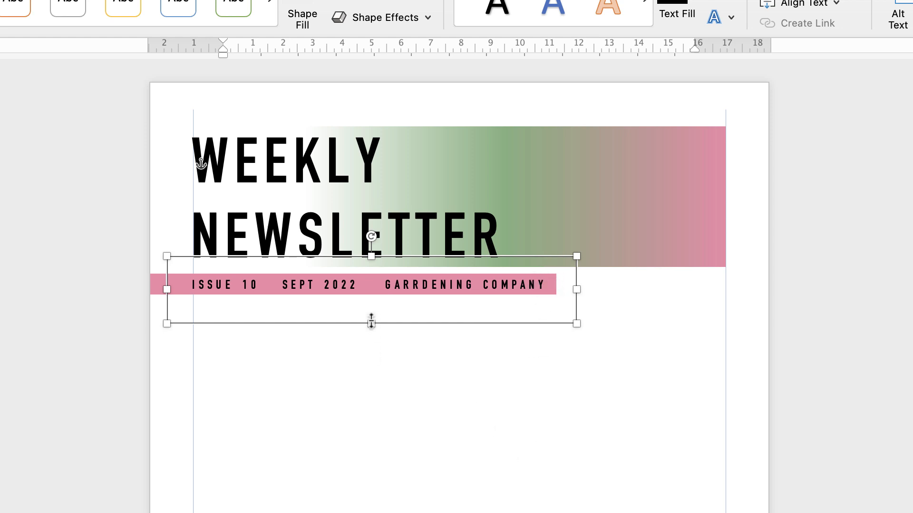
{"action": "left_click_drag", "start_coordinate": [371, 324], "coordinate": [369, 301]}
{"action": "left_click", "coordinate": [393, 358]}
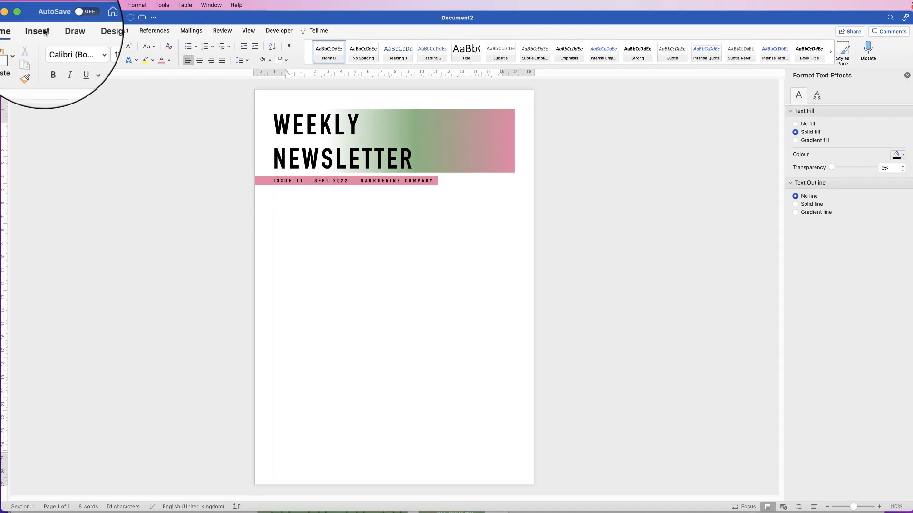
Draw a pink, outline-free square below the banner's right end.
{"action": "left_click", "coordinate": [39, 30]}
{"action": "left_click", "coordinate": [127, 47]}
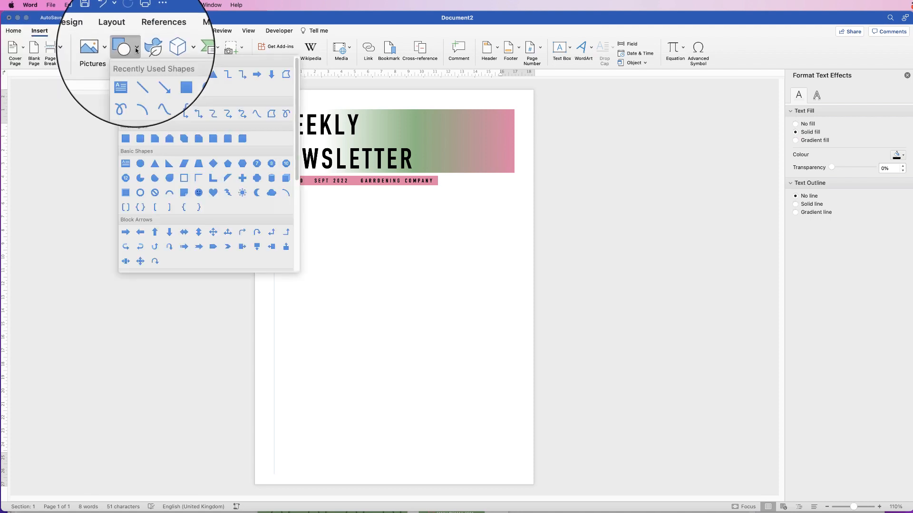
{"action": "left_click", "coordinate": [123, 139]}
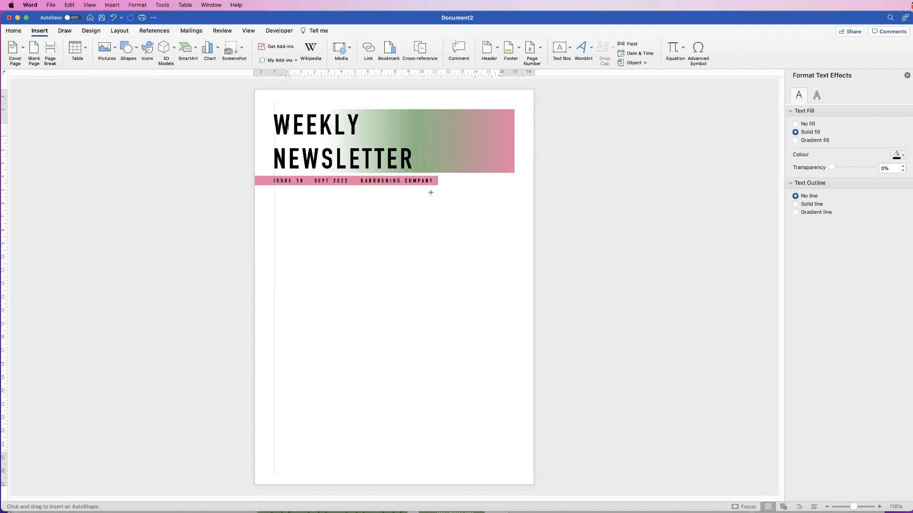
{"action": "left_click_drag", "start_coordinate": [430, 192], "coordinate": [514, 275]}
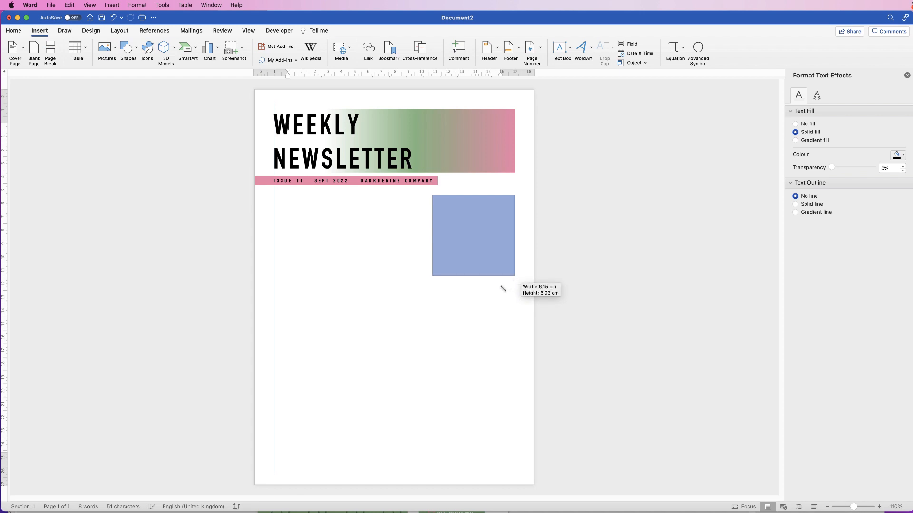
{"action": "left_click_drag", "start_coordinate": [473, 195], "coordinate": [473, 188]}
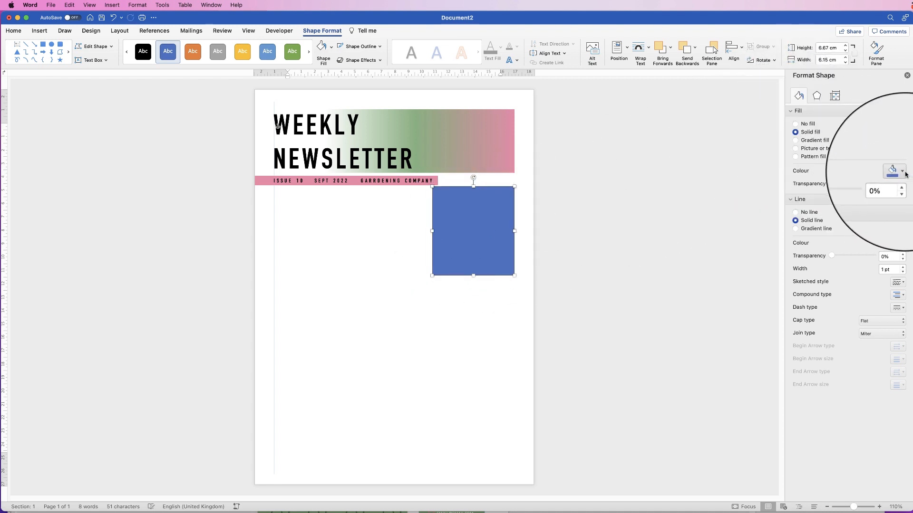
{"action": "left_click", "coordinate": [898, 172]}
{"action": "left_click", "coordinate": [898, 277]}
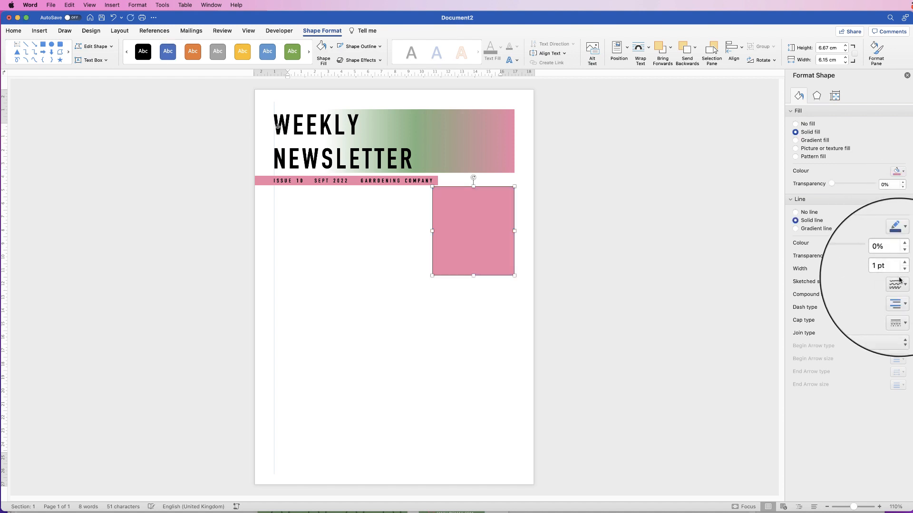
{"action": "left_click", "coordinate": [795, 212]}
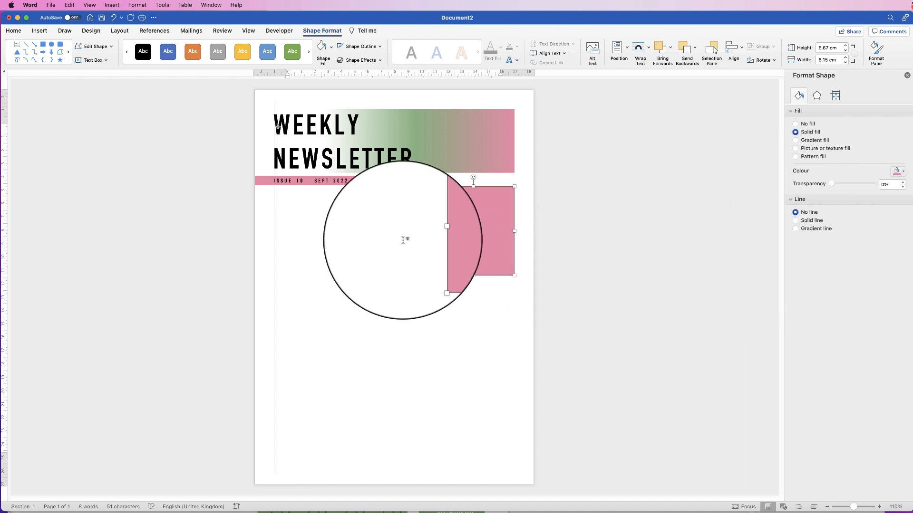
{"action": "left_click_drag", "start_coordinate": [479, 258], "coordinate": [479, 259]}
{"action": "key", "text": "super+Down"}
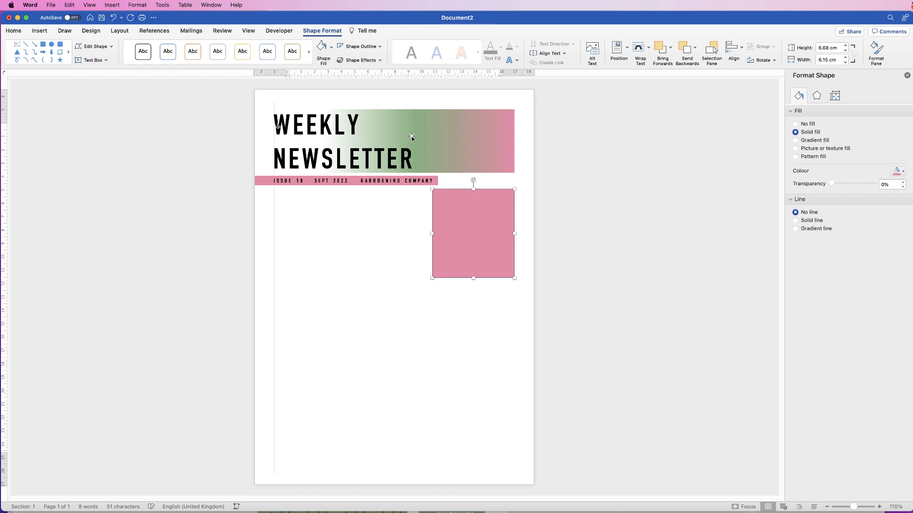
{"action": "left_click", "coordinate": [347, 180]}
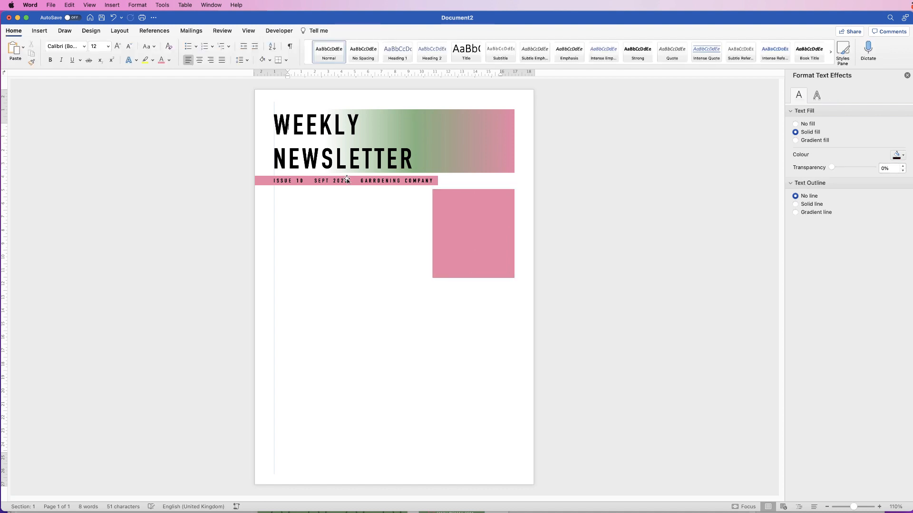
Copy the WEEKLY NEWSLETTER box below the header and select its text.
{"action": "left_click", "coordinate": [332, 157]}
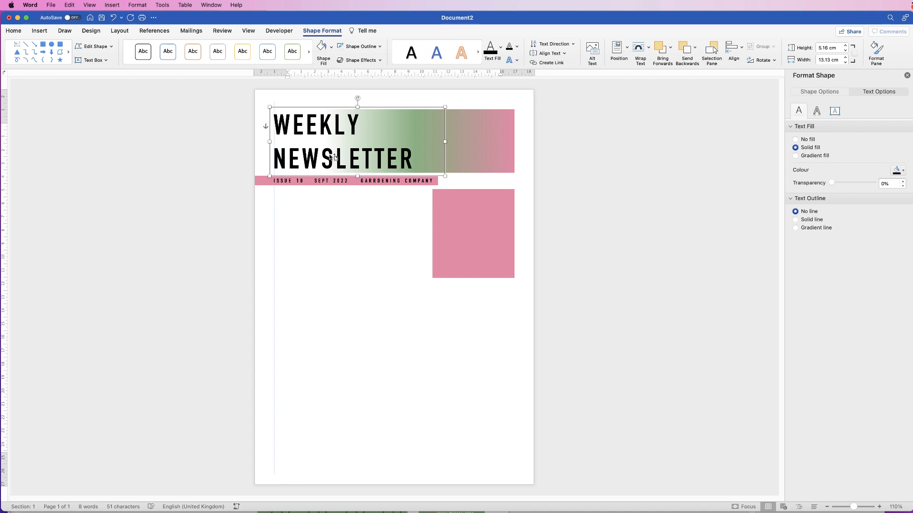
{"action": "left_click_drag", "start_coordinate": [331, 158], "coordinate": [338, 253]}
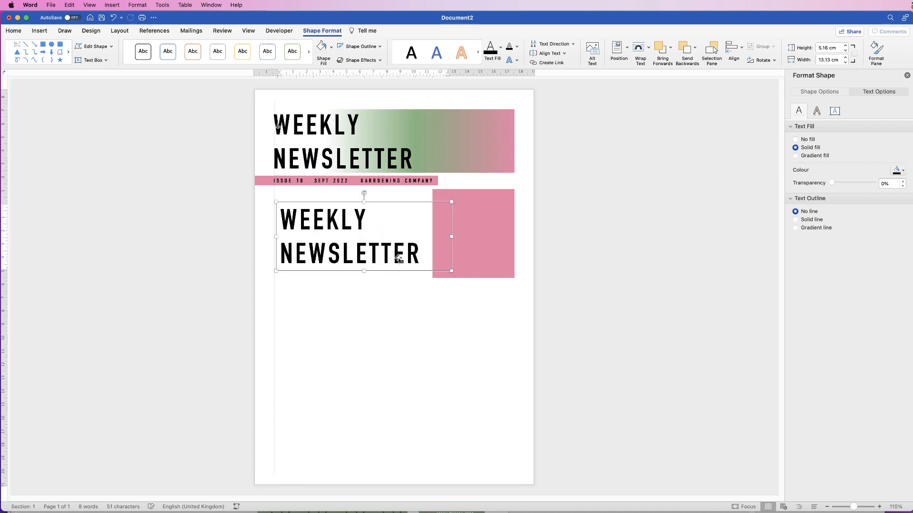
{"action": "left_click_drag", "start_coordinate": [422, 255], "coordinate": [310, 223]}
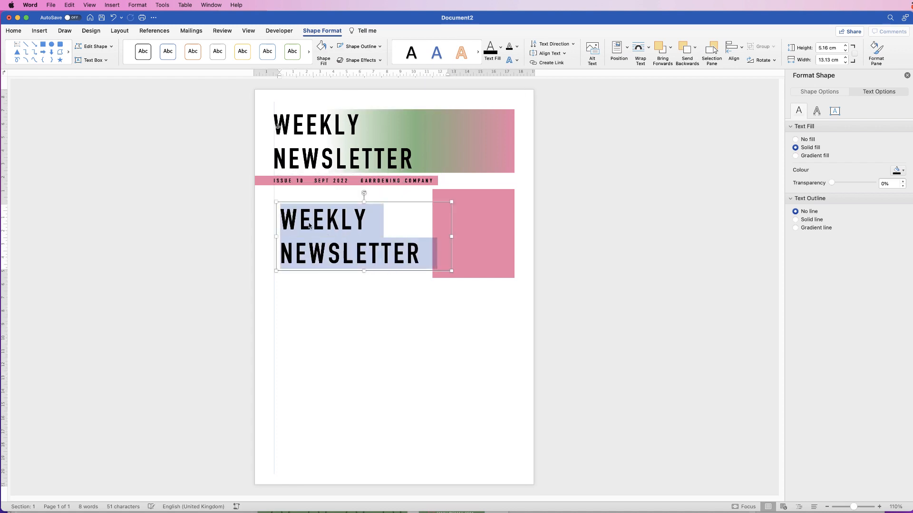
Retype the copied title as TITLE OF NEXT SECTION and reduce it to 24 pt.
{"action": "type", "text": "TITL"}
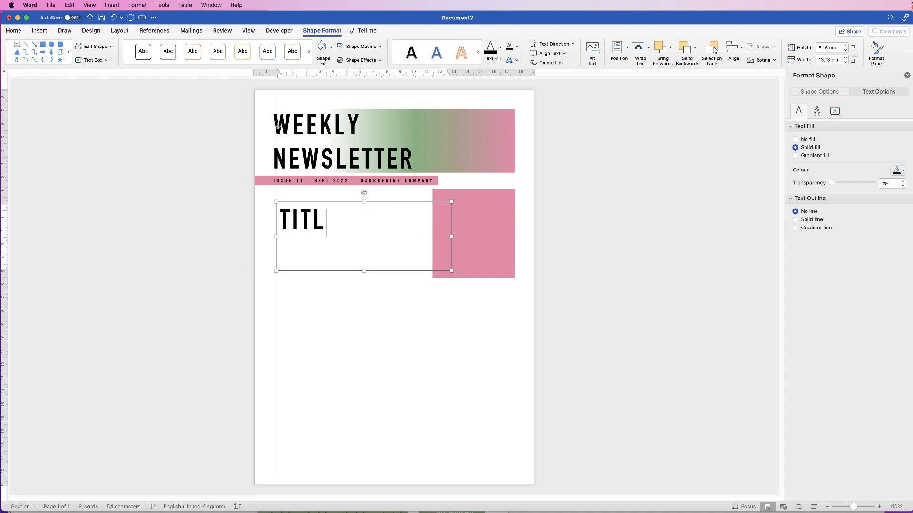
{"action": "type", "text": "E OF N"}
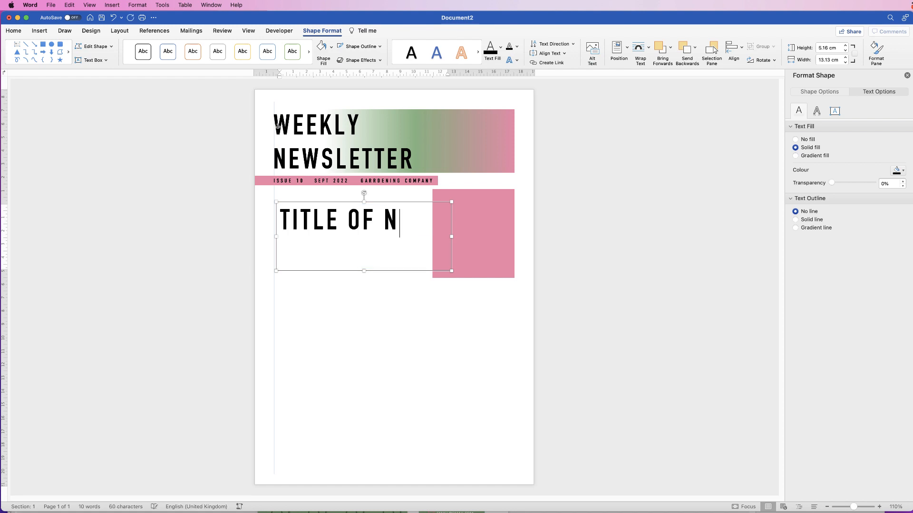
{"action": "type", "text": "EXT SECTION"}
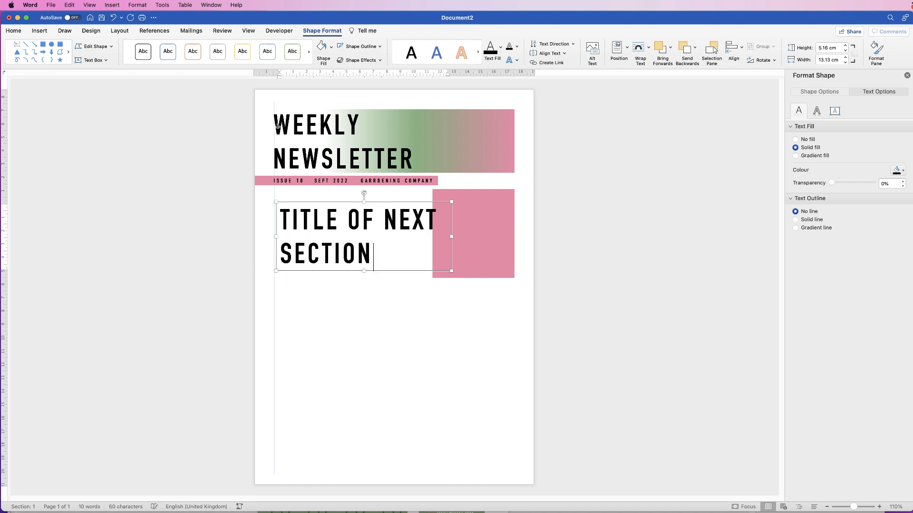
{"action": "left_click", "coordinate": [345, 303]}
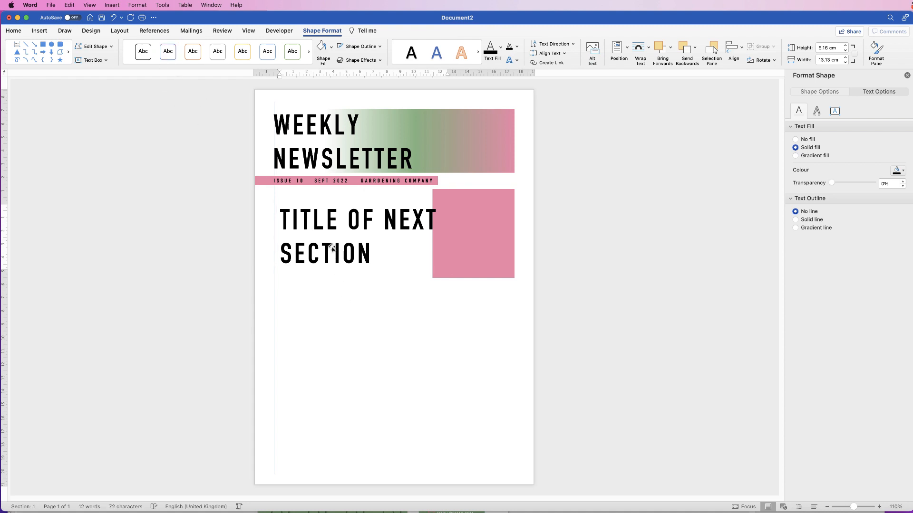
{"action": "left_click", "coordinate": [328, 226]}
{"action": "left_click", "coordinate": [13, 31]}
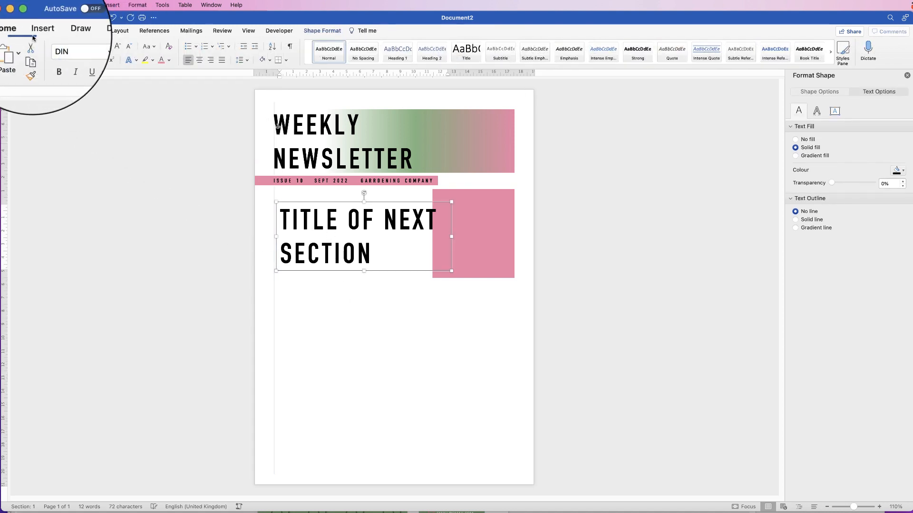
{"action": "left_click", "coordinate": [127, 48]}
{"action": "left_click", "coordinate": [127, 48]}
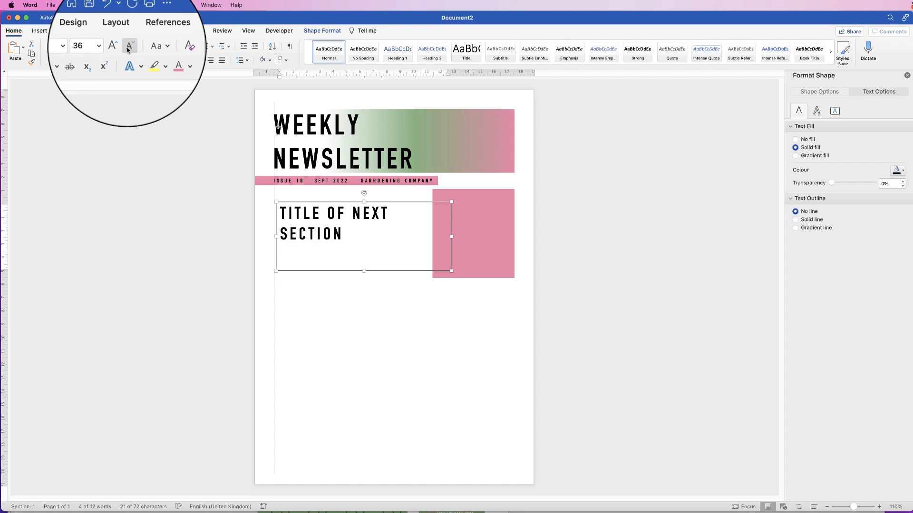
{"action": "left_click", "coordinate": [127, 48]}
{"action": "left_click", "coordinate": [127, 48]}
{"action": "left_click", "coordinate": [127, 48]}
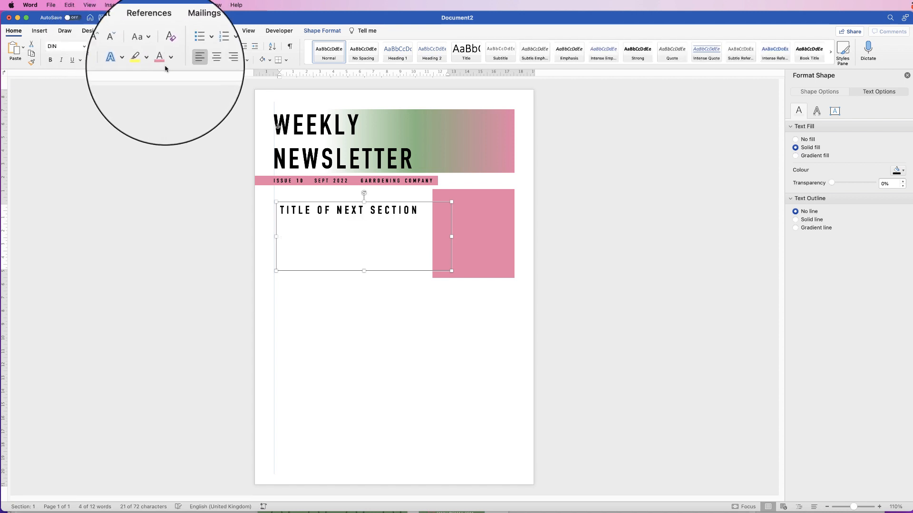
Colour the heading green and resize its box to one line clear of the pink square.
{"action": "left_click", "coordinate": [169, 60]}
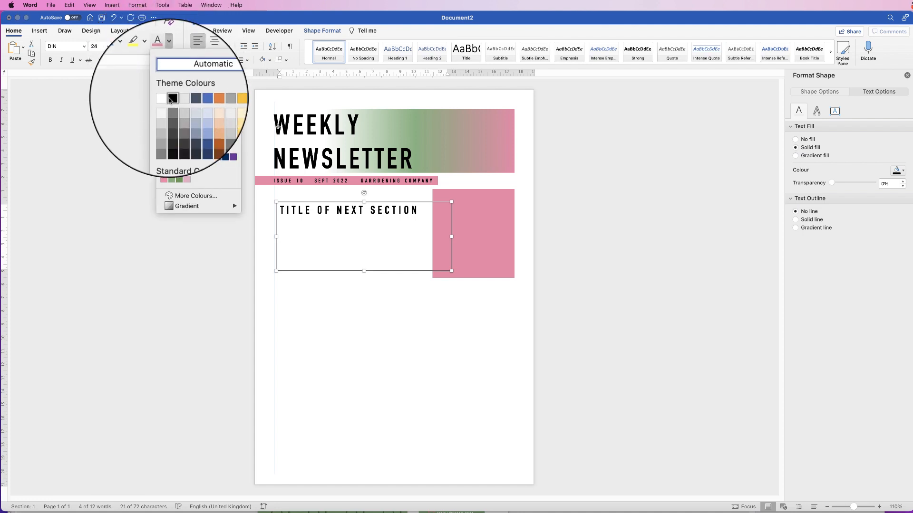
{"action": "left_click", "coordinate": [180, 180]}
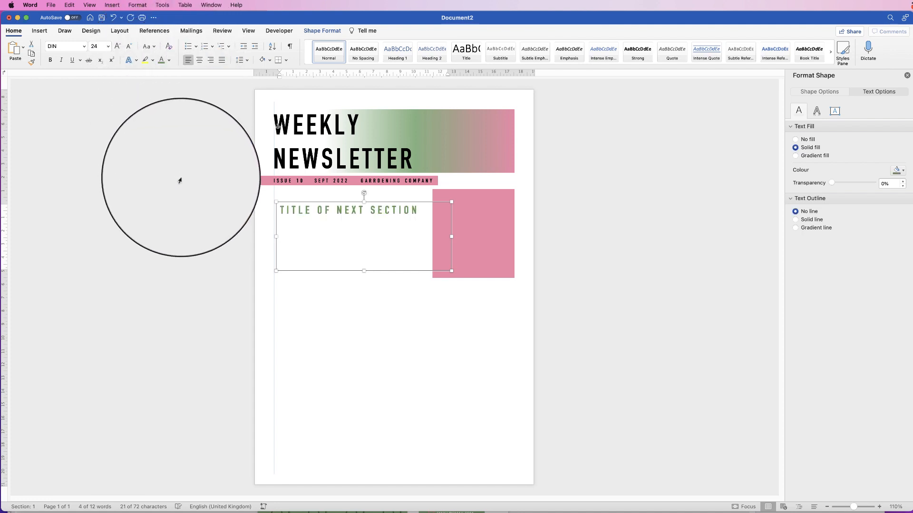
{"action": "left_click_drag", "start_coordinate": [452, 237], "coordinate": [424, 237]}
{"action": "left_click_drag", "start_coordinate": [349, 272], "coordinate": [345, 200]}
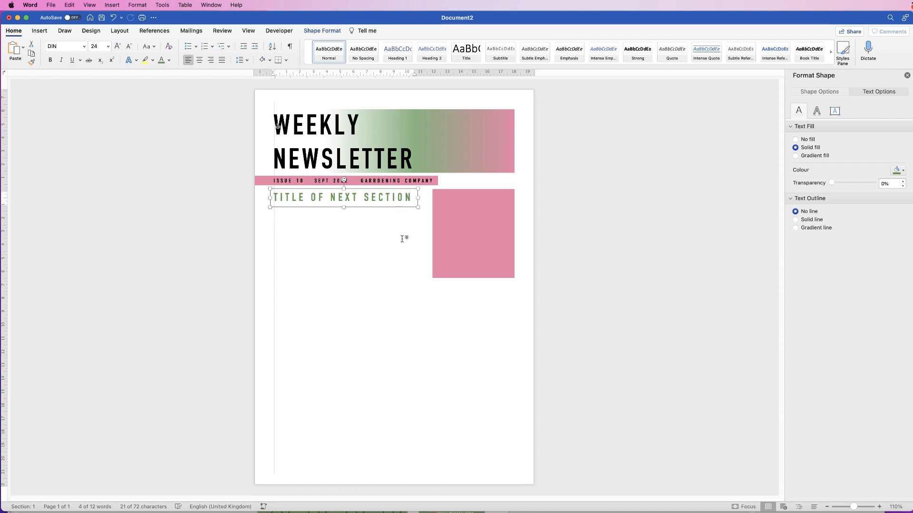
Nudge the green section heading up just under the pink strip.
{"action": "key", "text": "Up"}
{"action": "key", "text": "Up"}
{"action": "key", "text": "Up"}
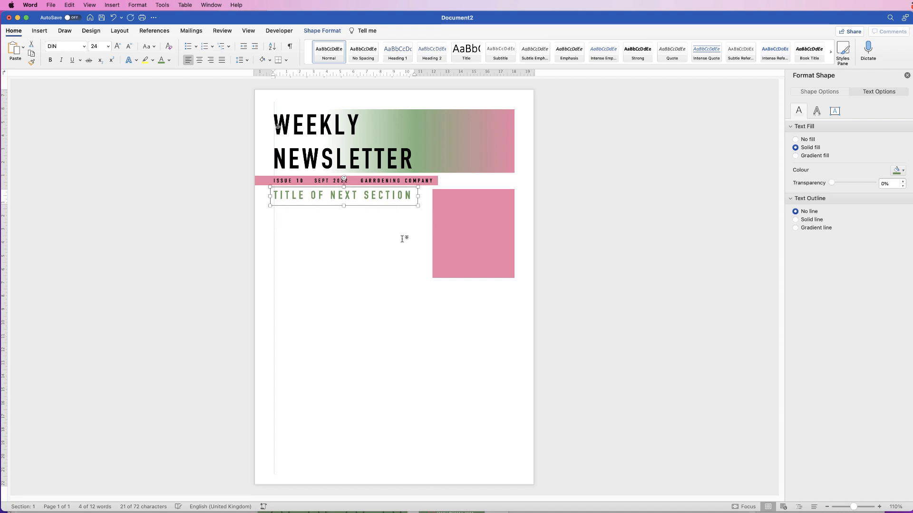
{"action": "key", "text": "Up"}
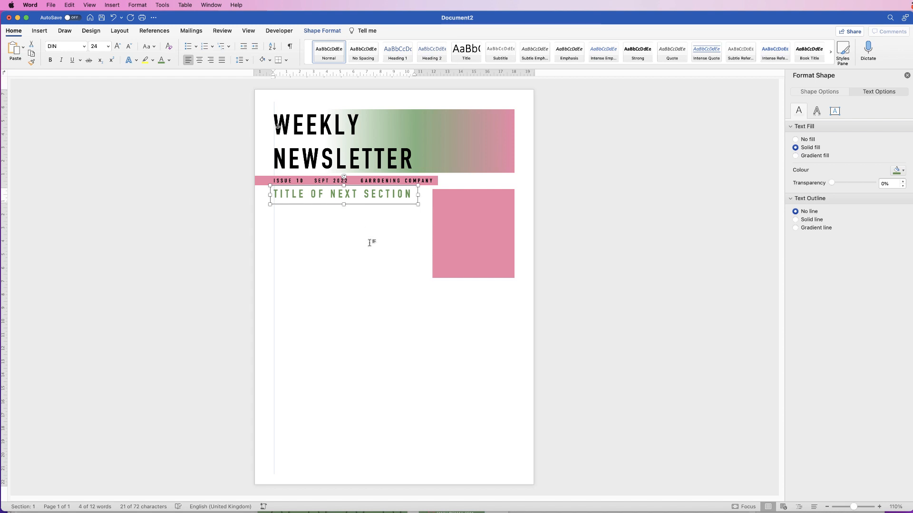
{"action": "left_click", "coordinate": [354, 245]}
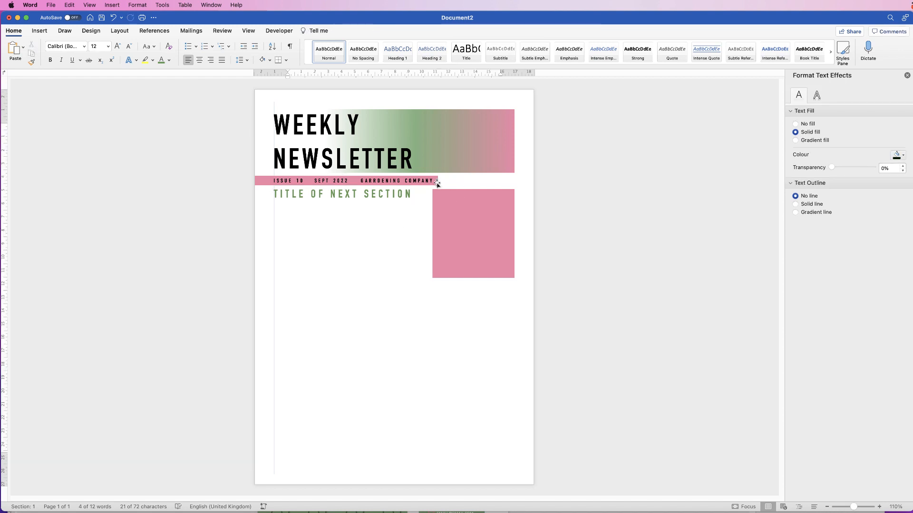
Narrow the pink square to 5.73 cm wide, aligned with the pink strip's end.
{"action": "left_click", "coordinate": [436, 208]}
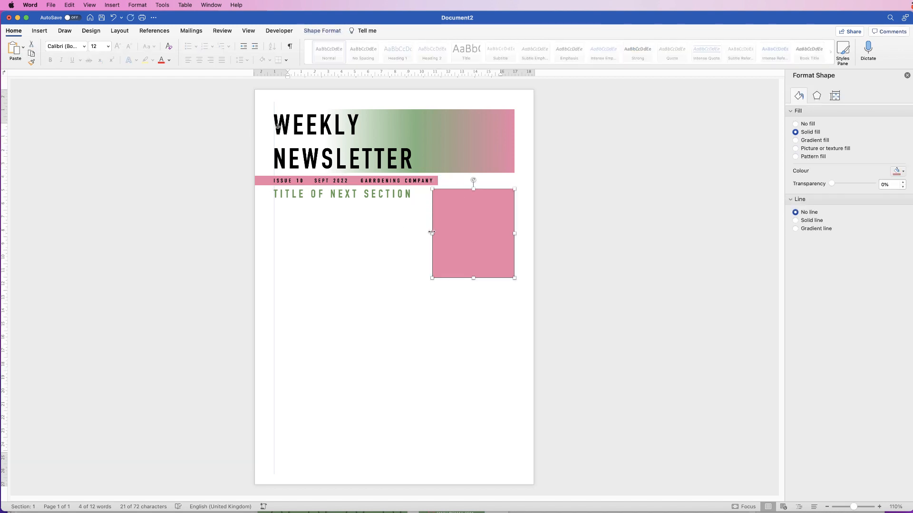
{"action": "left_click_drag", "start_coordinate": [432, 235], "coordinate": [437, 234]}
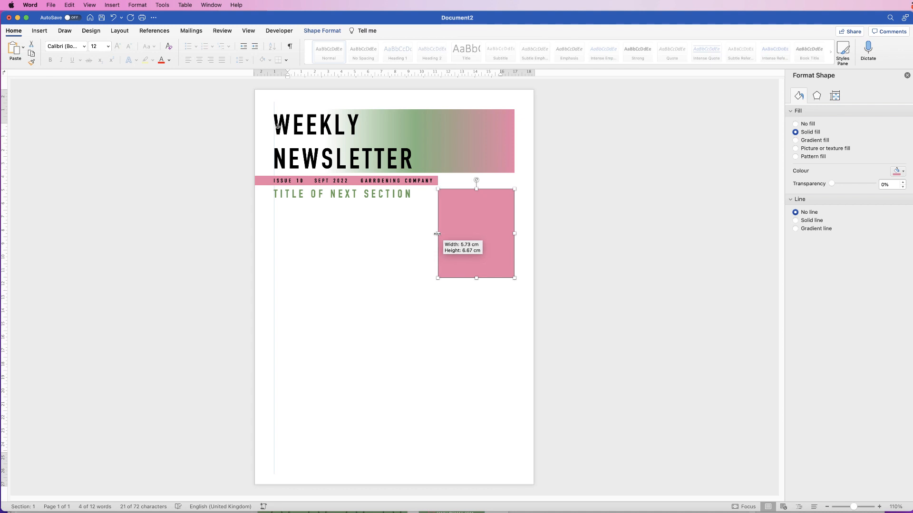
{"action": "left_click", "coordinate": [436, 177]}
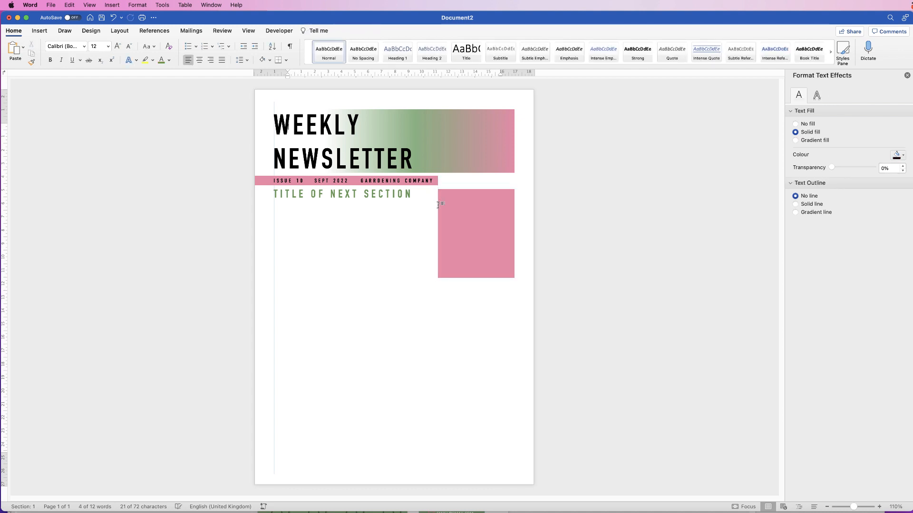
{"action": "left_click", "coordinate": [361, 242]}
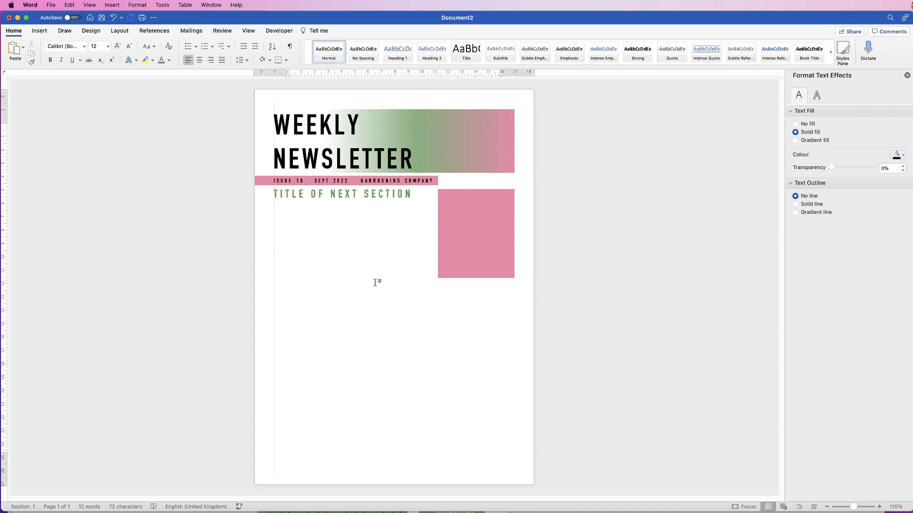
{"action": "left_click", "coordinate": [40, 31]}
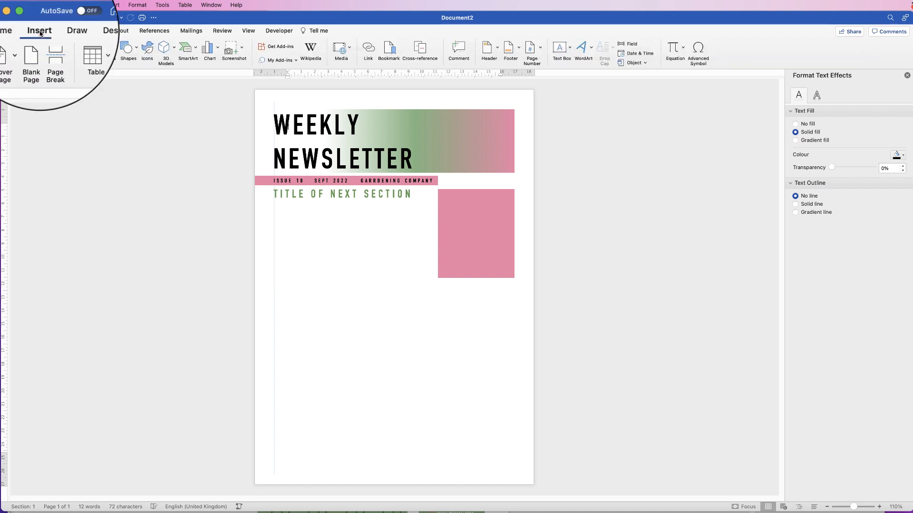
Draw a 5.72 × 5.66 cm text box under the heading, remove outline and fill, and paste Lorem ipsum.
{"action": "left_click", "coordinate": [569, 47]}
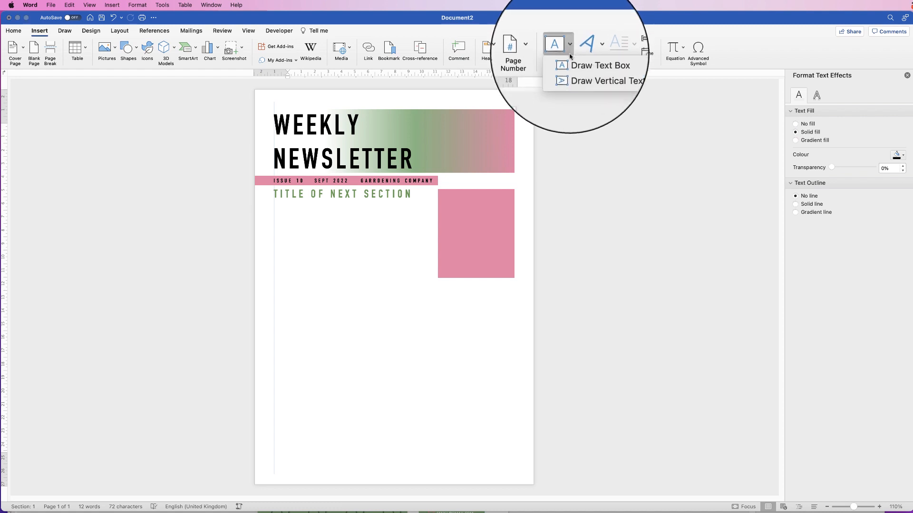
{"action": "left_click", "coordinate": [578, 75]}
{"action": "mouse_move", "coordinate": [273, 204]}
{"action": "left_mouse_down"}
{"action": "mouse_move", "coordinate": [339, 264]}
{"action": "mouse_move", "coordinate": [424, 274]}
{"action": "mouse_move", "coordinate": [349, 267]}
{"action": "mouse_move", "coordinate": [354, 279]}
{"action": "left_mouse_up"}
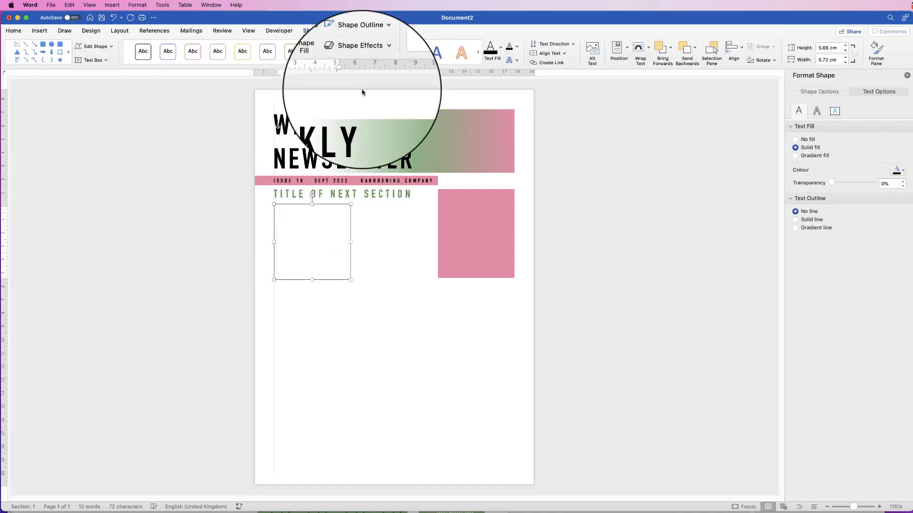
{"action": "left_click", "coordinate": [379, 48]}
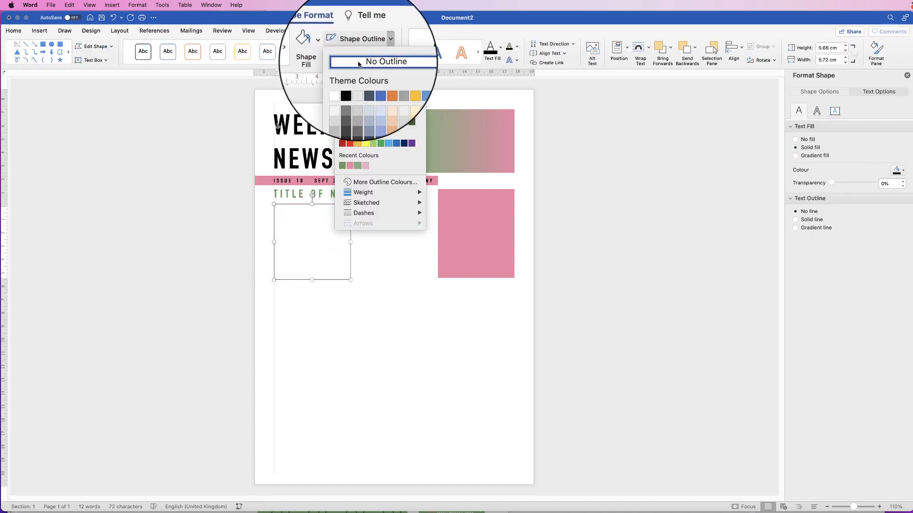
{"action": "left_click", "coordinate": [355, 57]}
{"action": "left_click", "coordinate": [331, 48]}
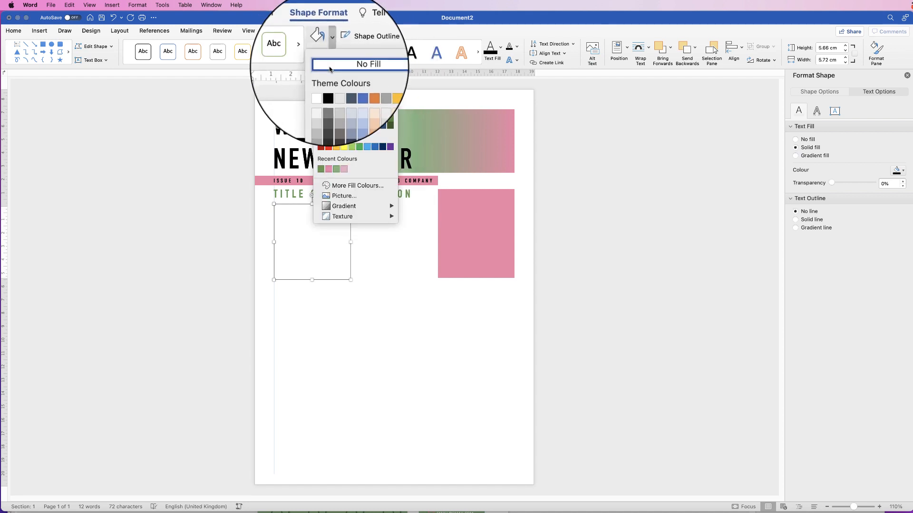
{"action": "left_click", "coordinate": [330, 68]}
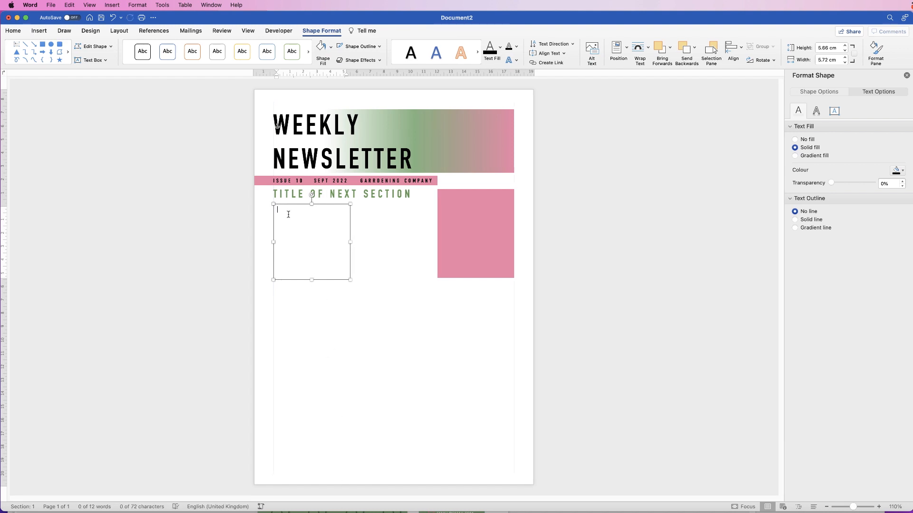
{"action": "type", "text": "Lorem ipsum dolor sit amet, consectetur adipiscing elit, sed do eiusmod tempor incididunt ut labore et dolore magna aliqua. Leo a diam sollicitudin tempor. Dui accumsan sit amet nulla facilisi morbi tempus."}
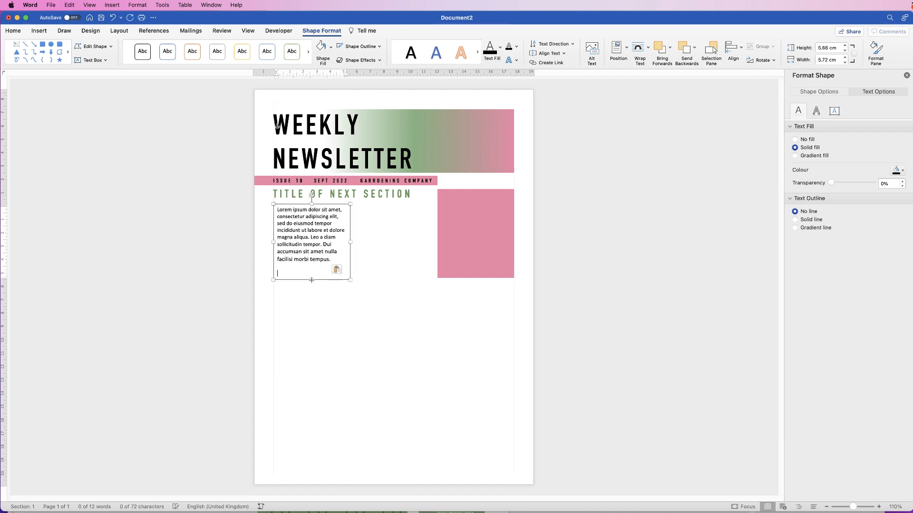
Resize the lorem ipsum text box into a narrow column about 5.29 cm wide.
{"action": "left_click_drag", "start_coordinate": [311, 280], "coordinate": [312, 276]}
{"action": "left_click_drag", "start_coordinate": [350, 240], "coordinate": [345, 244]}
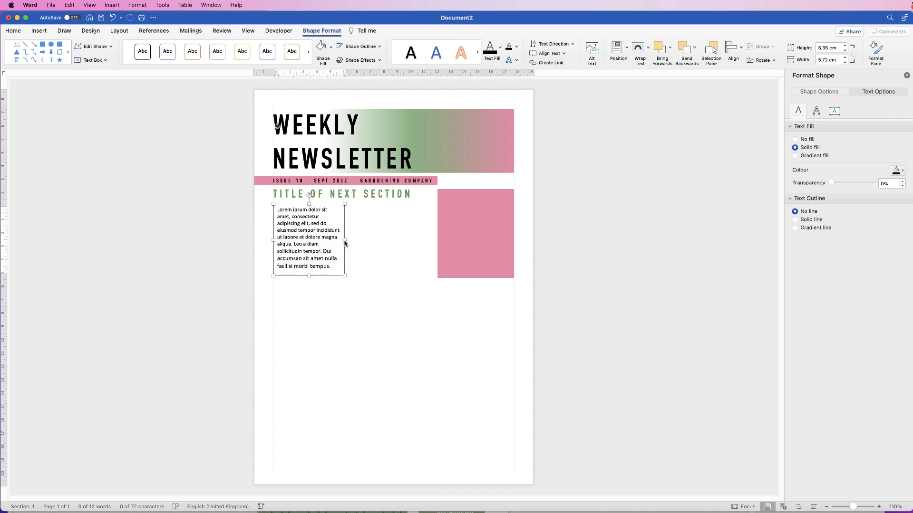
{"action": "left_click_drag", "start_coordinate": [309, 275], "coordinate": [309, 277]}
{"action": "left_click_drag", "start_coordinate": [345, 241], "coordinate": [348, 241]}
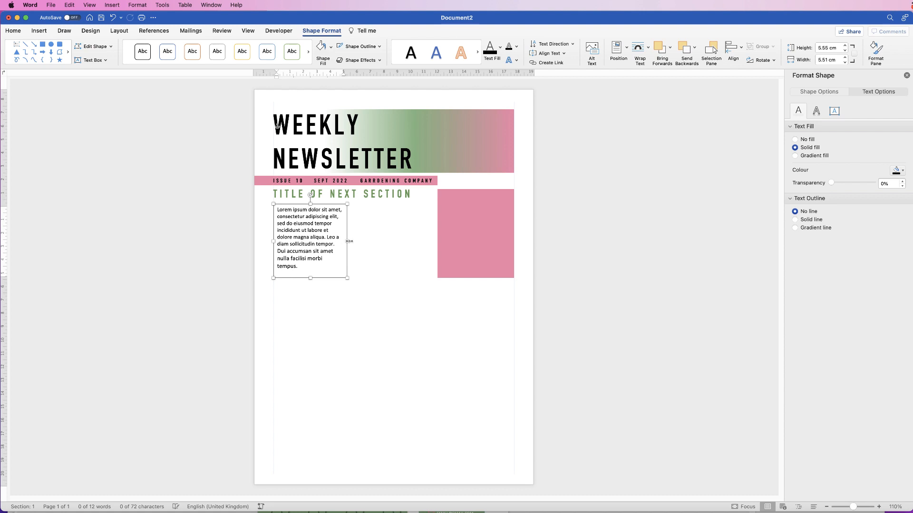
{"action": "mouse_move", "coordinate": [349, 241]}
{"action": "left_mouse_down"}
{"action": "mouse_move", "coordinate": [366, 241]}
{"action": "mouse_move", "coordinate": [344, 242]}
{"action": "left_mouse_up"}
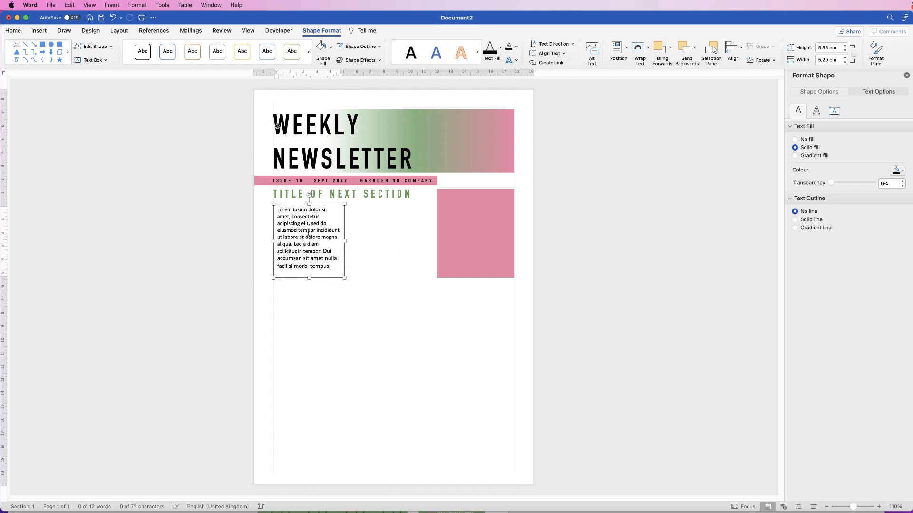
Justify the paragraph text inside the narrowed text box.
{"action": "left_click", "coordinate": [13, 30]}
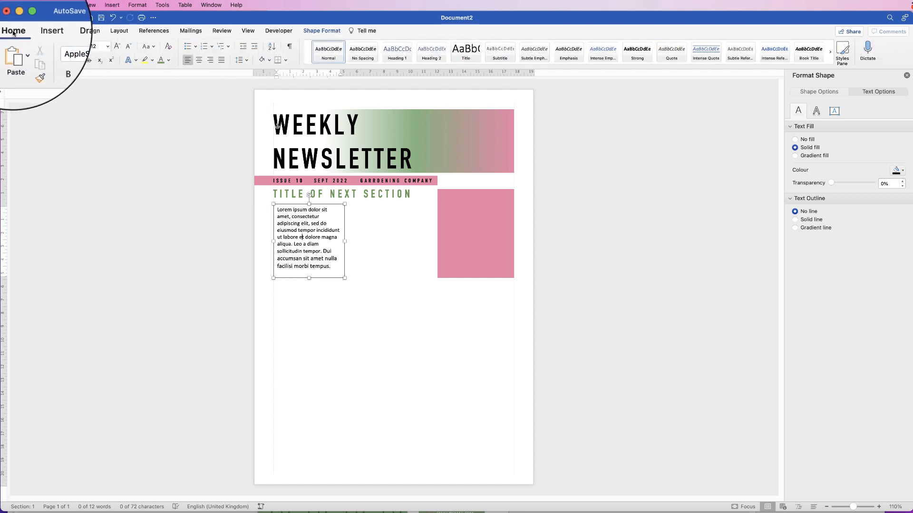
{"action": "left_click", "coordinate": [221, 60]}
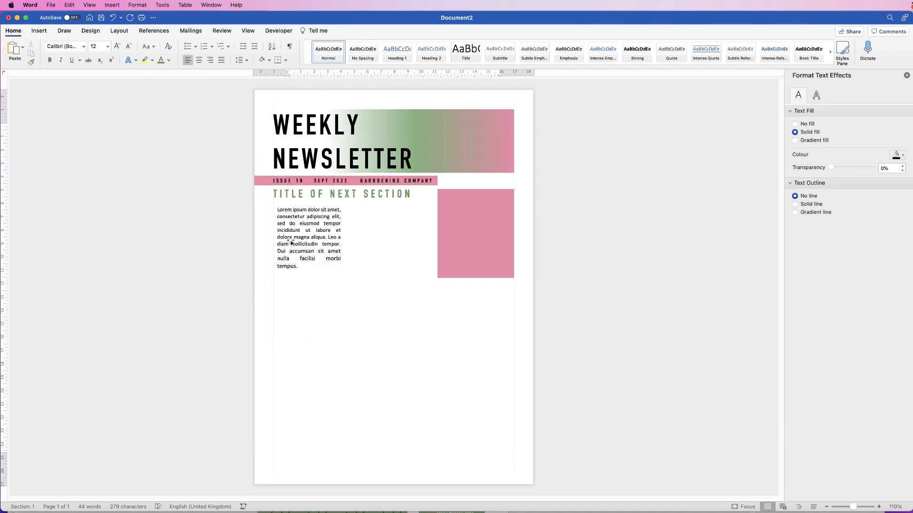
{"action": "left_click", "coordinate": [310, 238]}
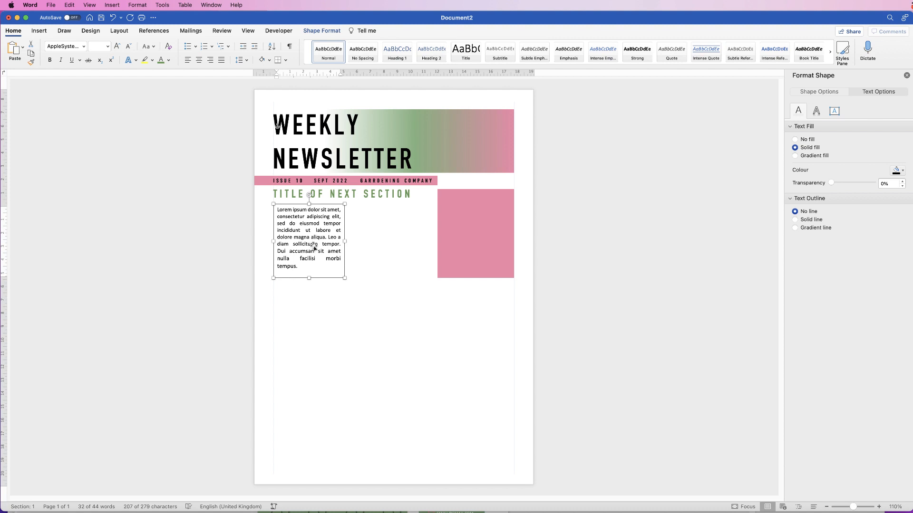
Duplicate the text column to the right to form a second column.
{"action": "left_click_drag", "start_coordinate": [308, 236], "coordinate": [378, 251]}
{"action": "left_click", "coordinate": [379, 292]}
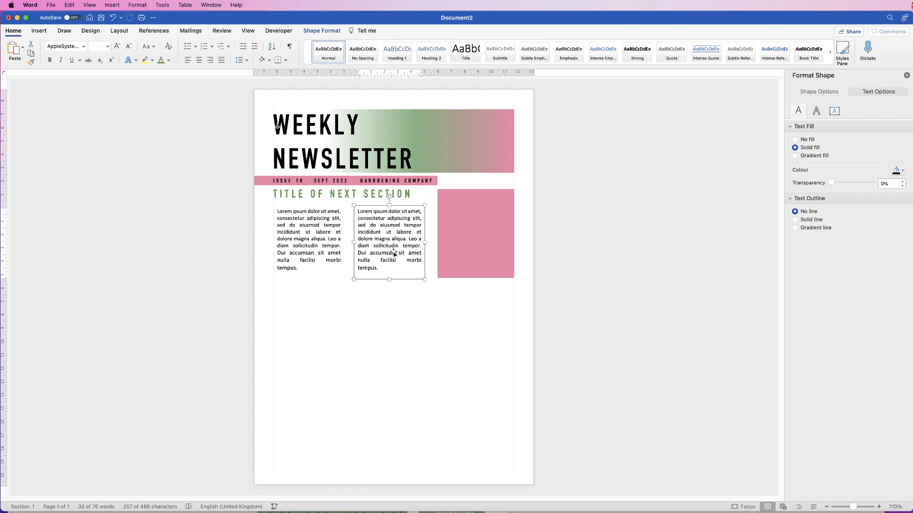
{"action": "left_click", "coordinate": [301, 272]}
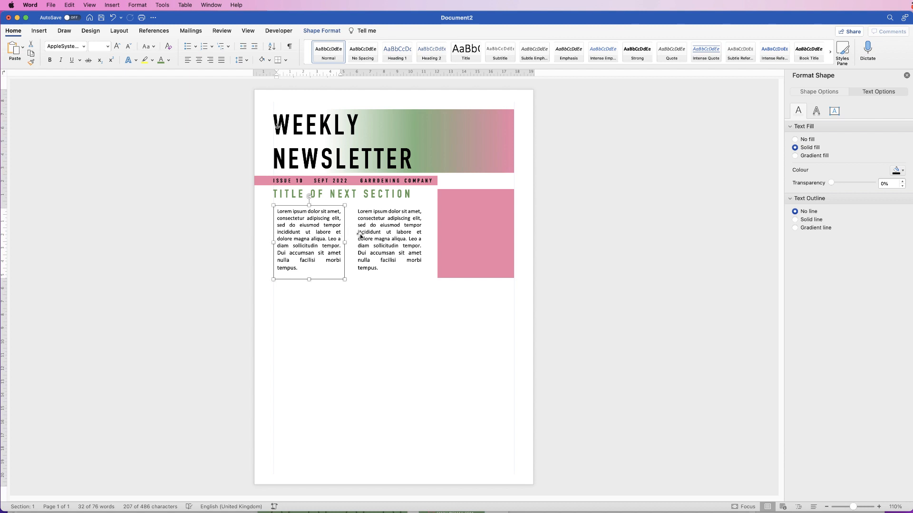
Copy a text box onto the pink rectangle and delete the sentences after 'aliqua.'.
{"action": "left_click", "coordinate": [385, 242]}
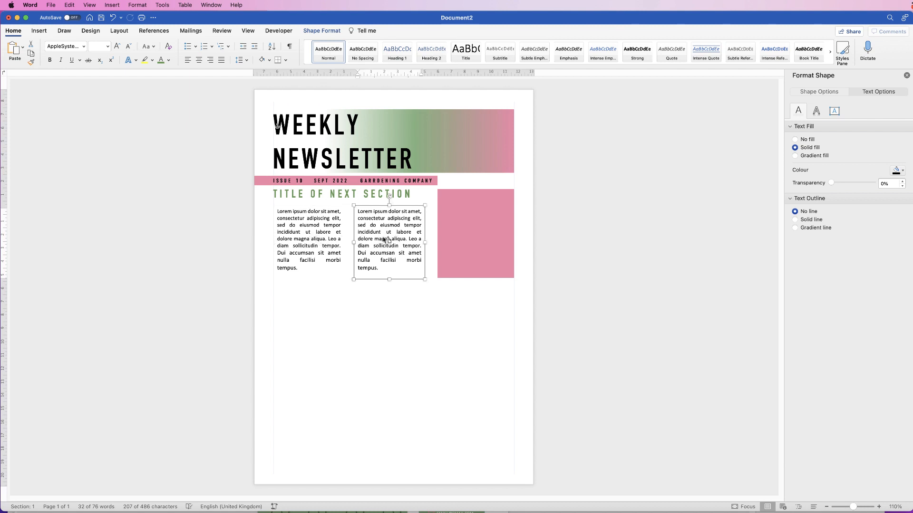
{"action": "left_click_drag", "start_coordinate": [385, 241], "coordinate": [422, 203]}
{"action": "left_click", "coordinate": [470, 237]}
{"action": "key", "text": "BackSpace"}
Make the pink-square text centred, 13 pt, white, with 1.5 line spacing.
{"action": "left_click", "coordinate": [200, 62]}
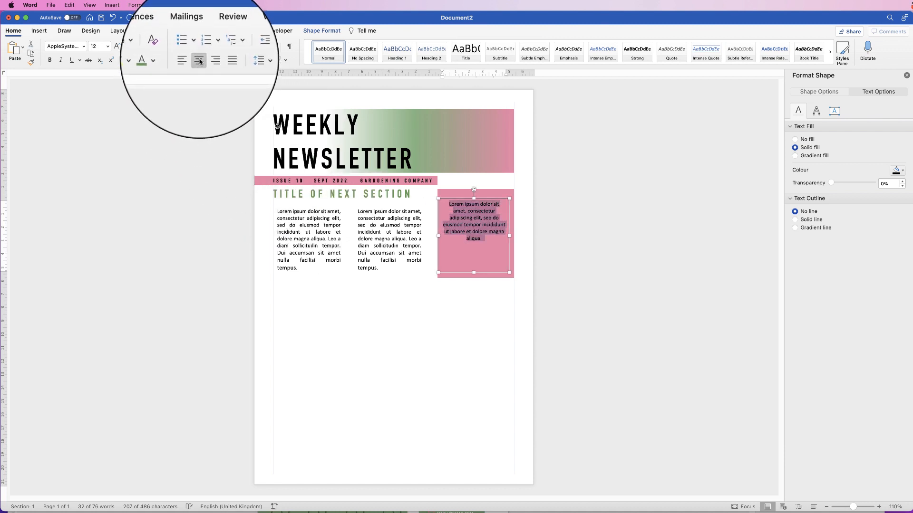
{"action": "left_click", "coordinate": [119, 47]}
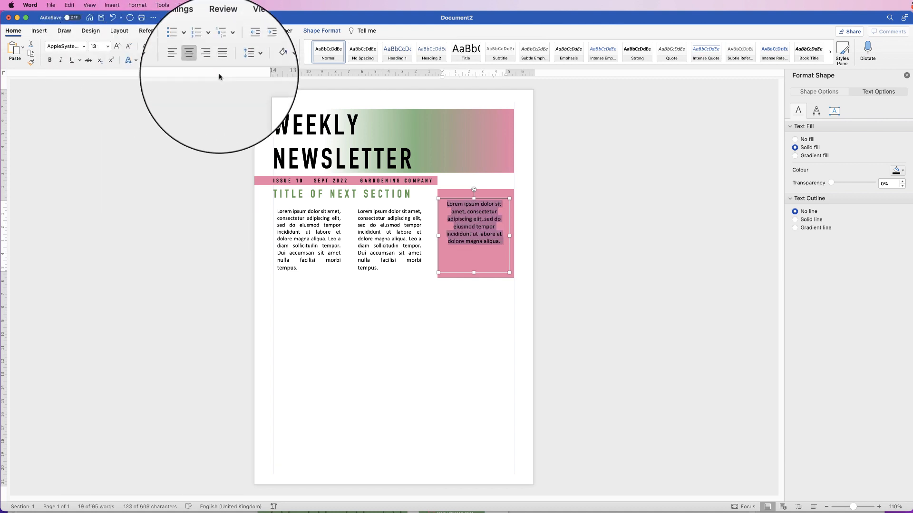
{"action": "left_click", "coordinate": [247, 61]}
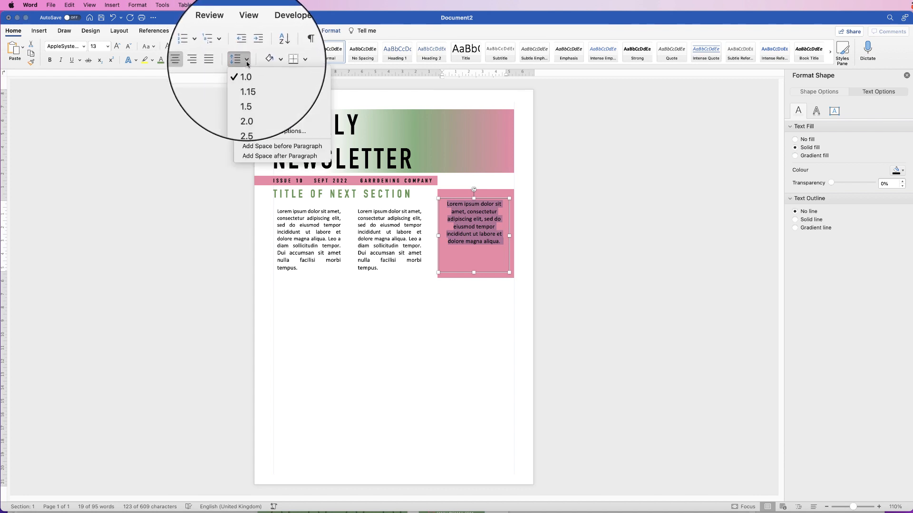
{"action": "left_click", "coordinate": [245, 92]}
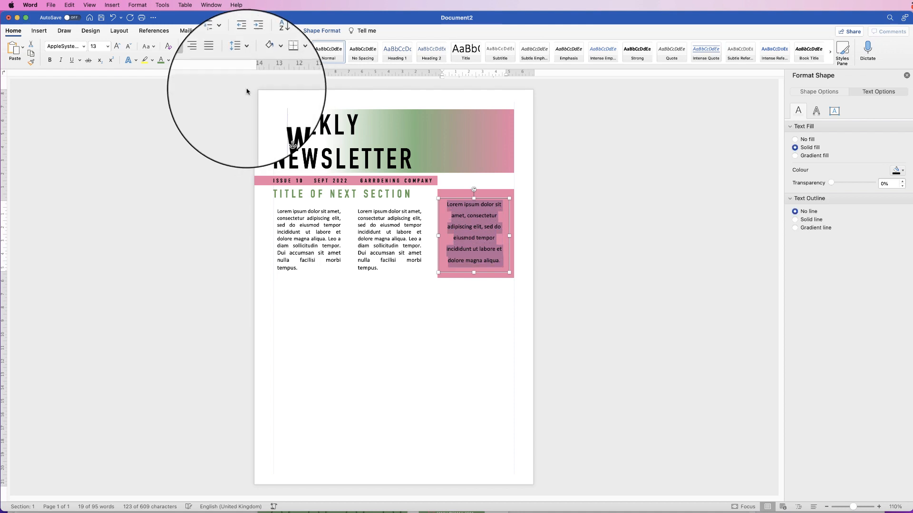
{"action": "left_click", "coordinate": [162, 64]}
{"action": "left_click", "coordinate": [163, 100]}
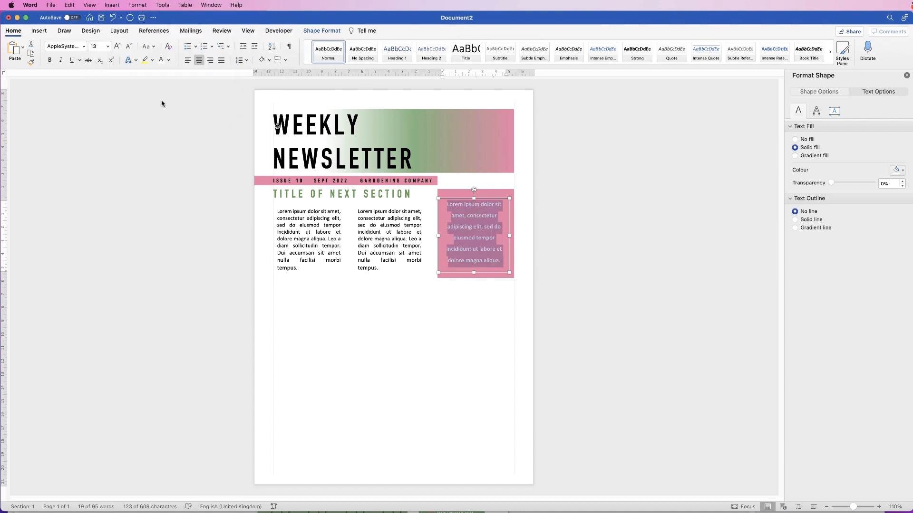
Select the pink-square text box together with the pink rectangle.
{"action": "left_click", "coordinate": [462, 295]}
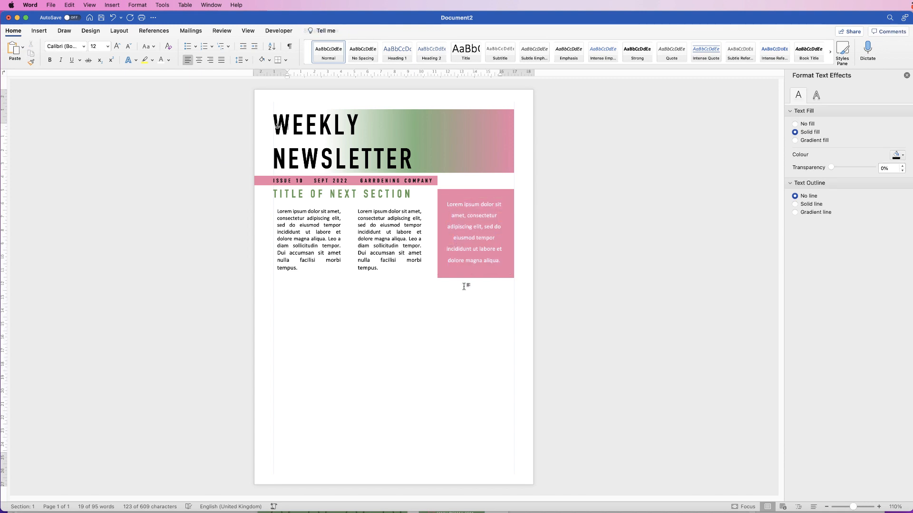
{"action": "left_click", "coordinate": [478, 241]}
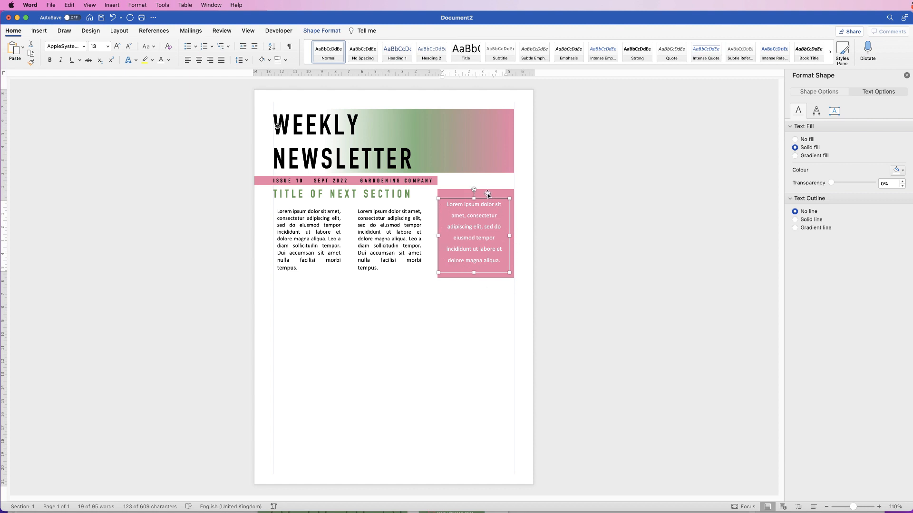
{"action": "left_click", "coordinate": [487, 193]}
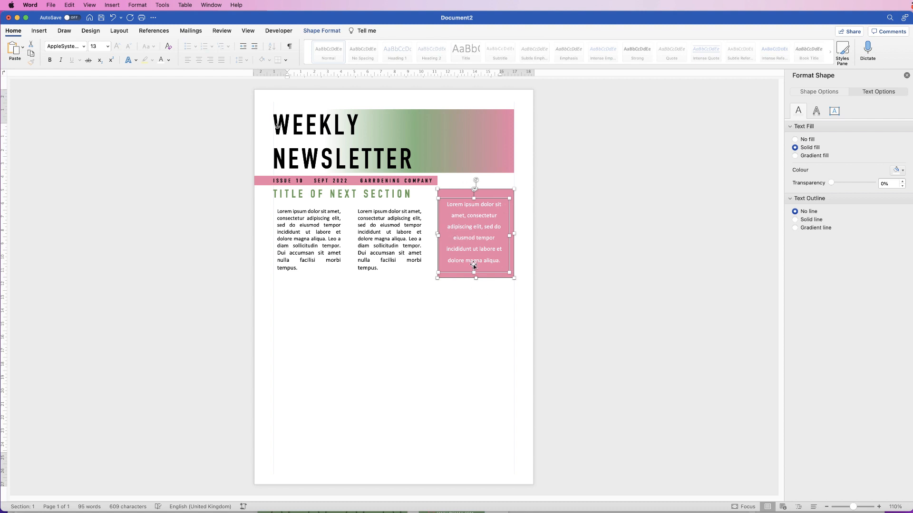
{"action": "left_click", "coordinate": [328, 32]}
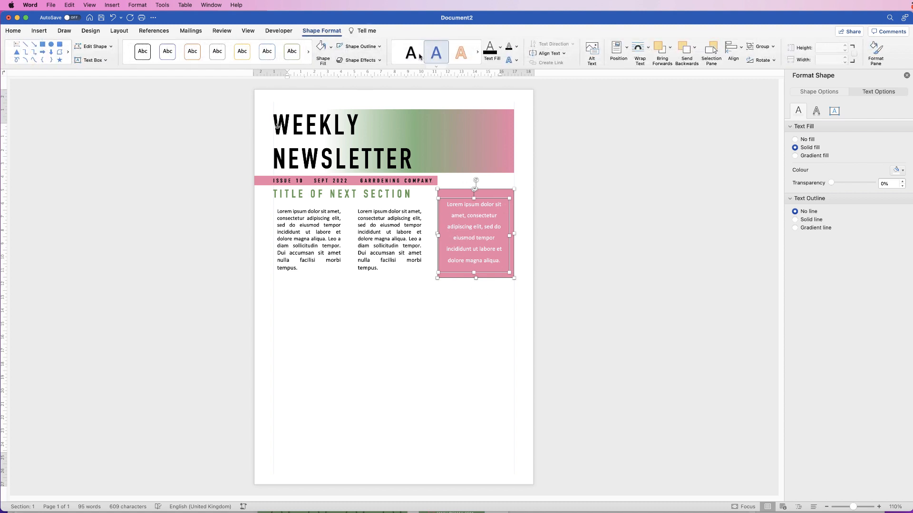
Align the text box to centre and middle of the pink rectangle, then deselect.
{"action": "left_click", "coordinate": [741, 49]}
{"action": "left_click", "coordinate": [761, 82]}
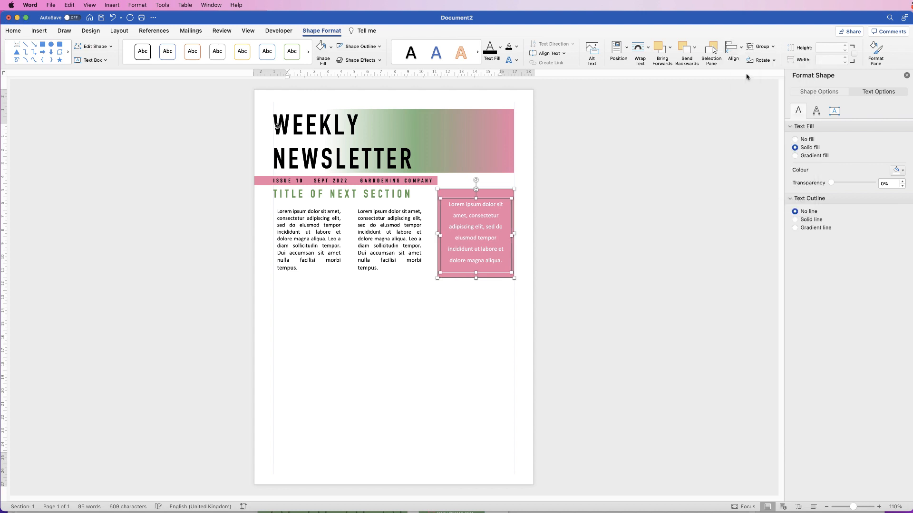
{"action": "left_click", "coordinate": [742, 50]}
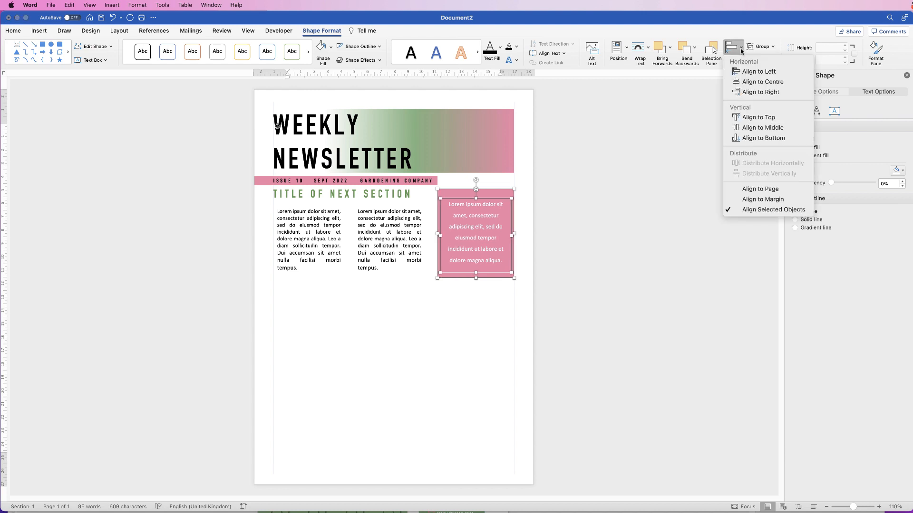
{"action": "left_click", "coordinate": [762, 128]}
{"action": "left_click", "coordinate": [485, 293]}
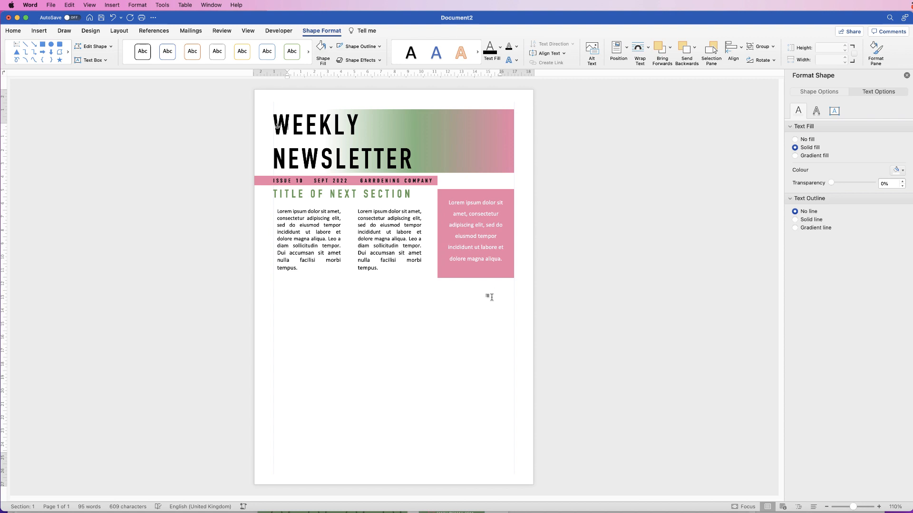
{"action": "left_click", "coordinate": [478, 237]}
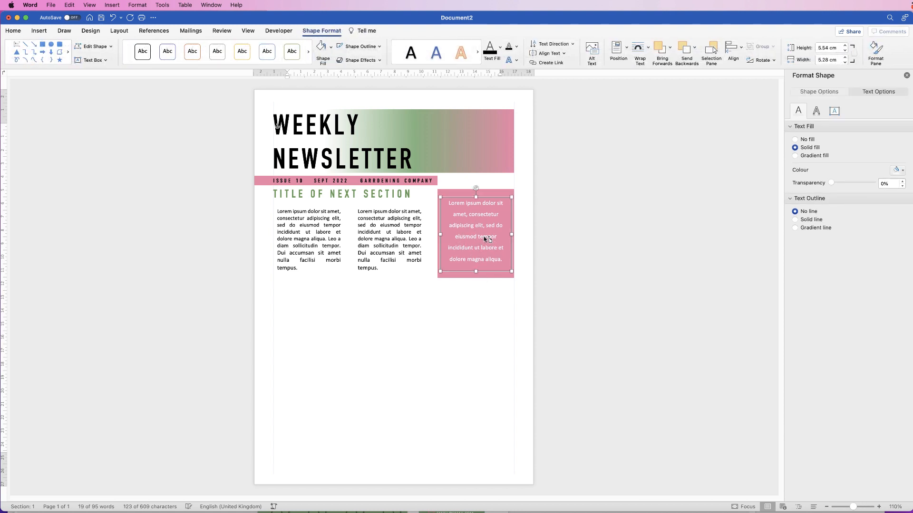
{"action": "left_click", "coordinate": [450, 316]}
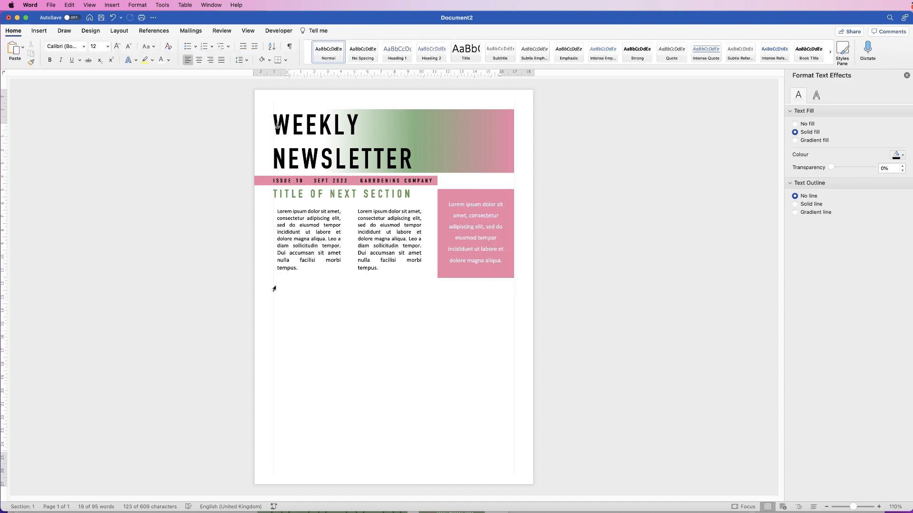
{"action": "left_click", "coordinate": [39, 31]}
Insert the pink tulip bouquet stock image found by searching 'PINK FLOWERS'.
{"action": "left_click", "coordinate": [114, 50]}
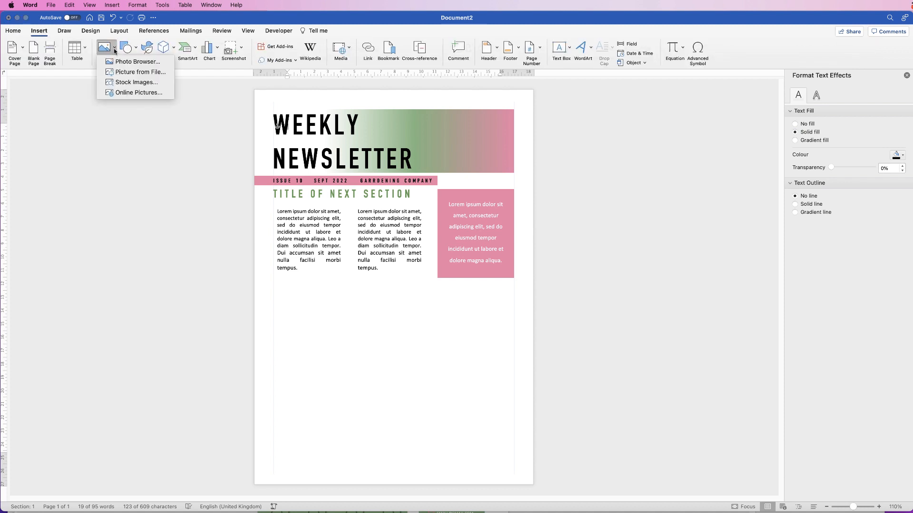
{"action": "left_click", "coordinate": [123, 86]}
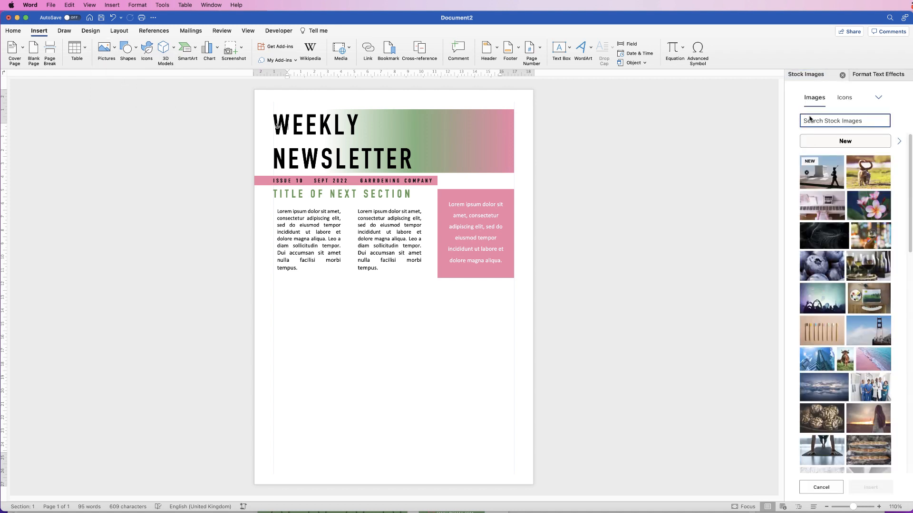
{"action": "type", "text": "FLOWERS"}
{"action": "left_click_drag", "start_coordinate": [835, 120], "coordinate": [794, 120]}
{"action": "type", "text": "PINK FLOWERS"}
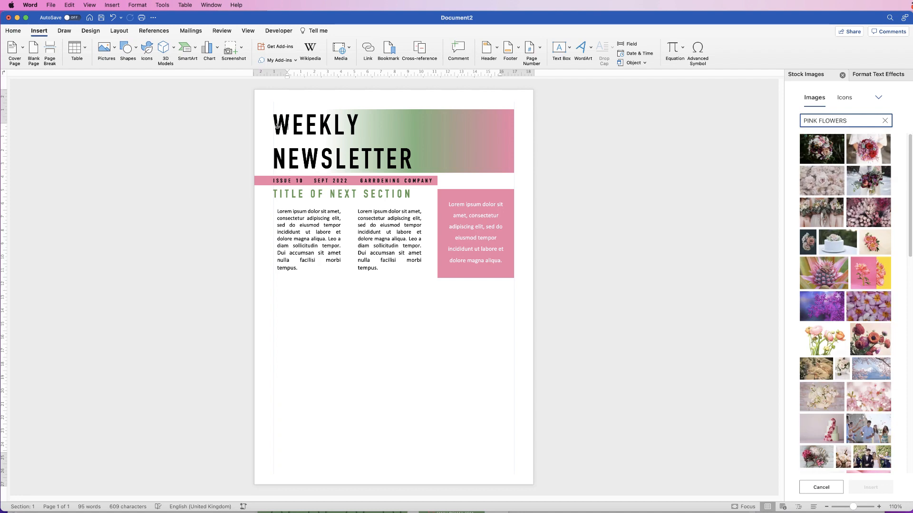
{"action": "left_click_drag", "start_coordinate": [910, 179], "coordinate": [911, 401]}
{"action": "left_click", "coordinate": [825, 296]}
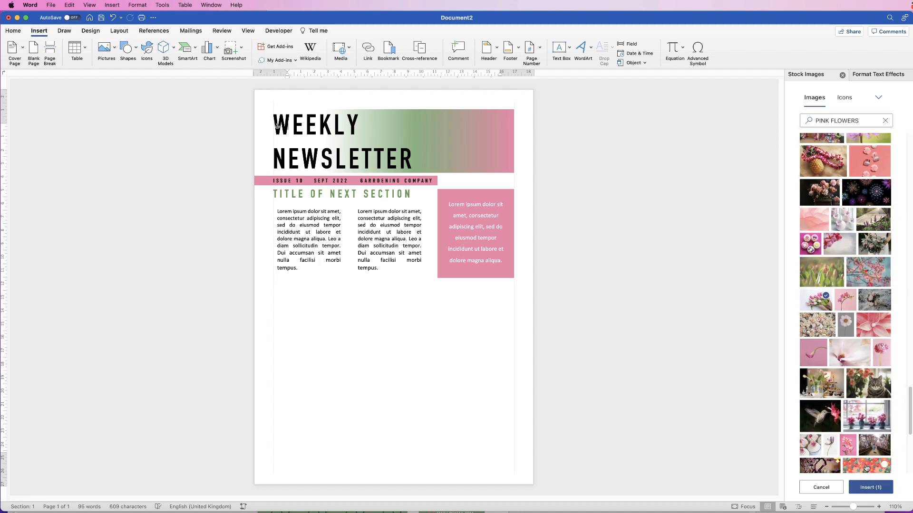
{"action": "left_click", "coordinate": [870, 488]}
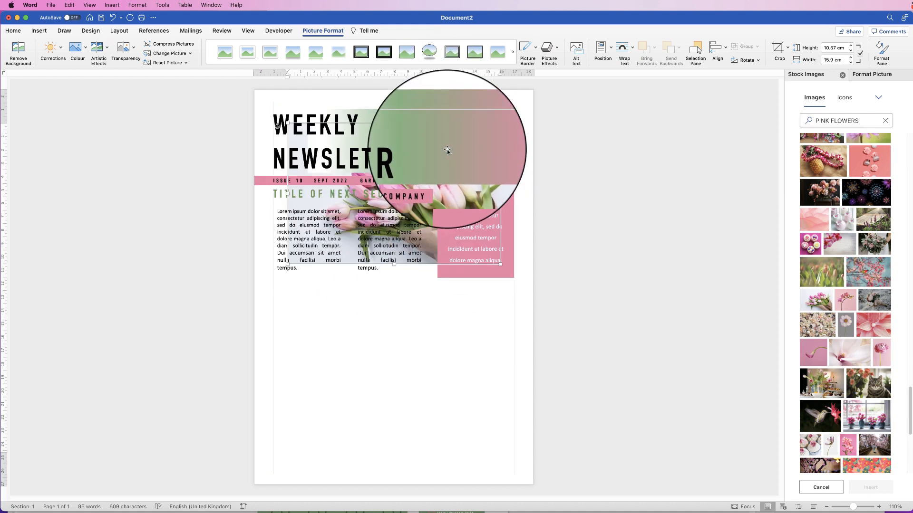
Set the tulip photo to In Front of Text and move it below the columns.
{"action": "left_click", "coordinate": [633, 48]}
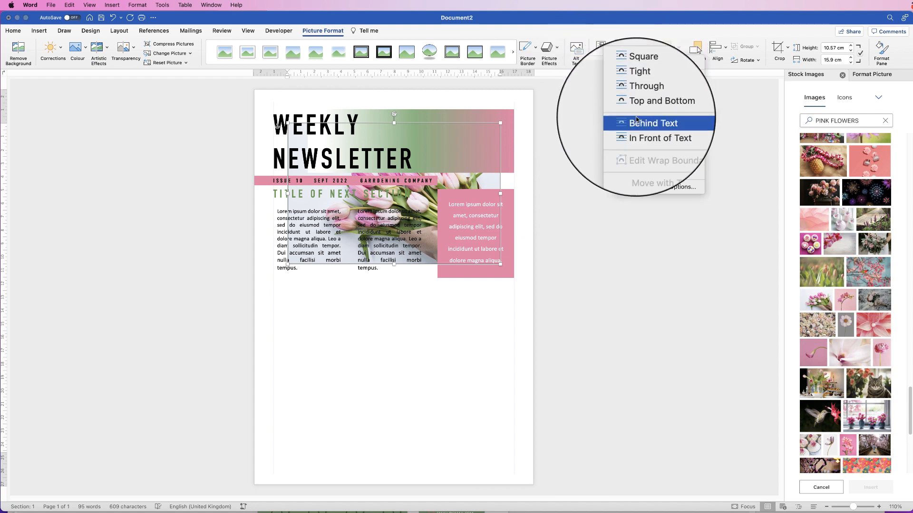
{"action": "left_click", "coordinate": [638, 130]}
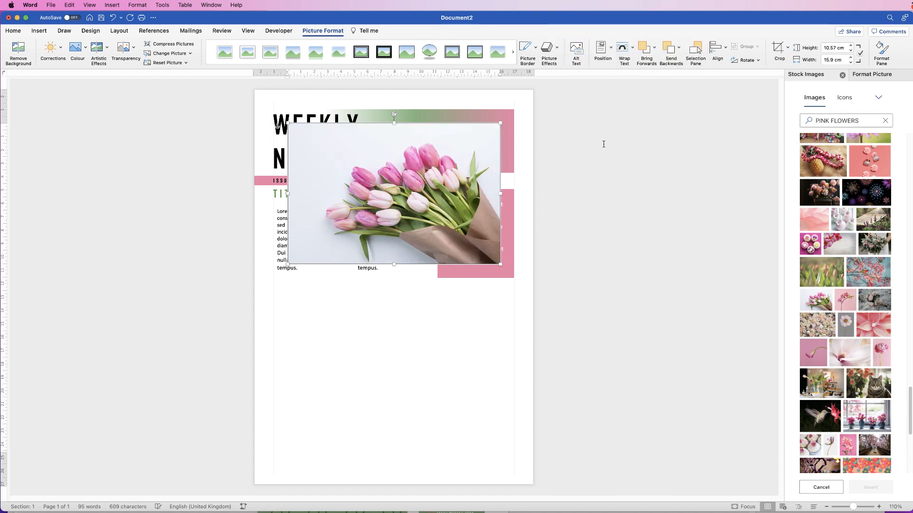
{"action": "left_click_drag", "start_coordinate": [379, 212], "coordinate": [366, 368]}
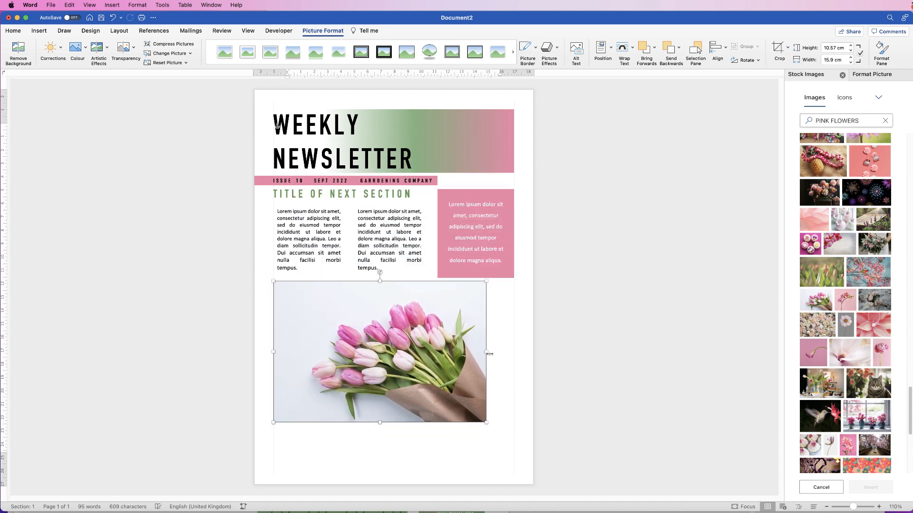
Enlarge the tulip photo proportionally to span the full page width.
{"action": "left_click_drag", "start_coordinate": [487, 352], "coordinate": [514, 351]}
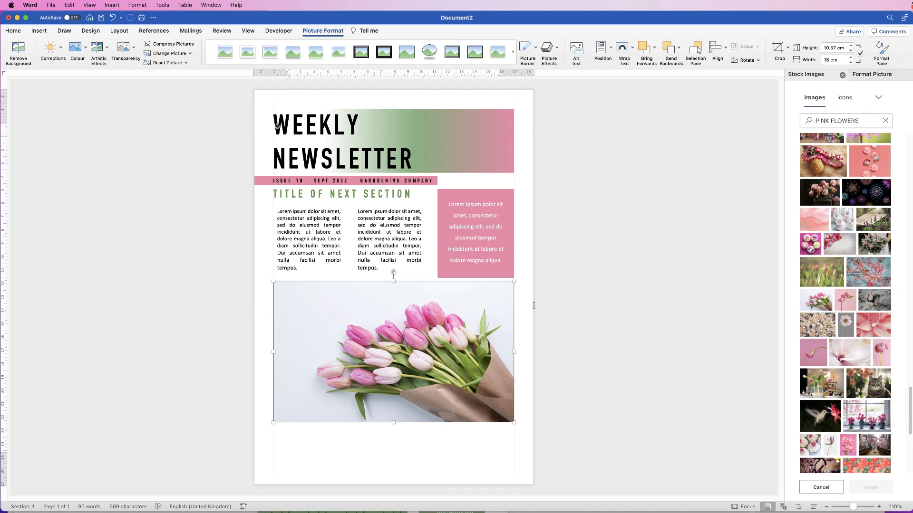
{"action": "key", "text": "super+z"}
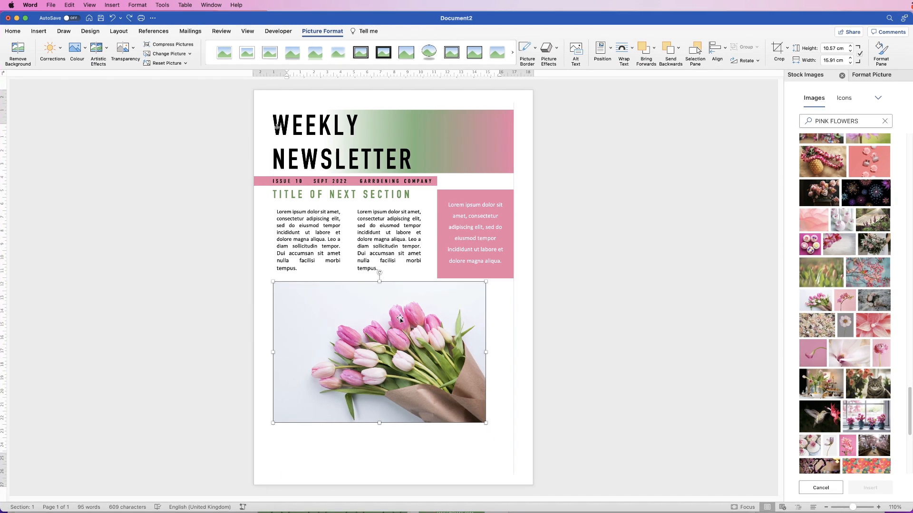
{"action": "left_click_drag", "start_coordinate": [486, 424], "coordinate": [532, 453]}
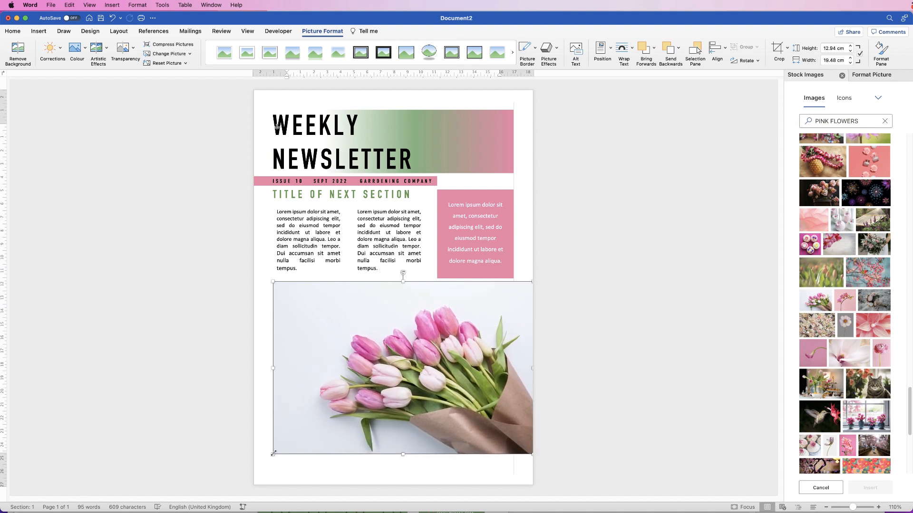
{"action": "left_click_drag", "start_coordinate": [273, 454], "coordinate": [258, 469]}
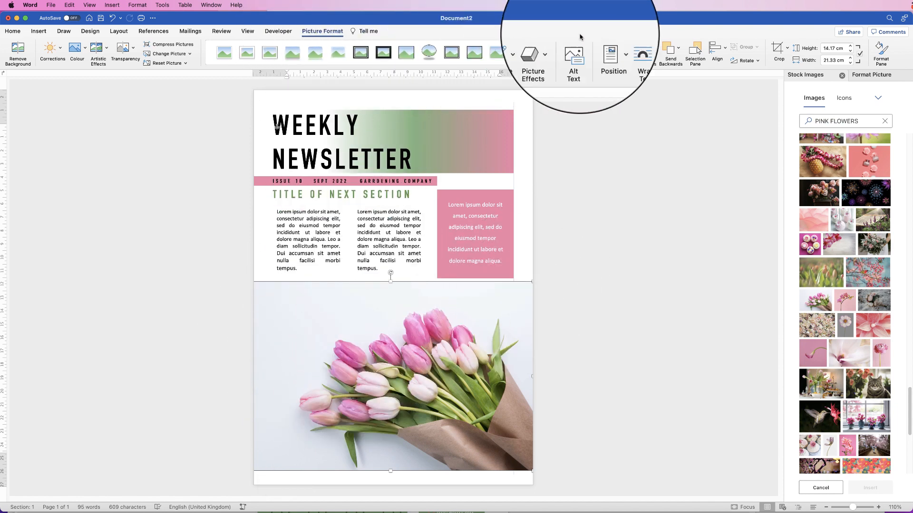
Crop the tulip photo to a 5.85 cm flower-head strip and move it under the columns.
{"action": "left_click", "coordinate": [780, 54]}
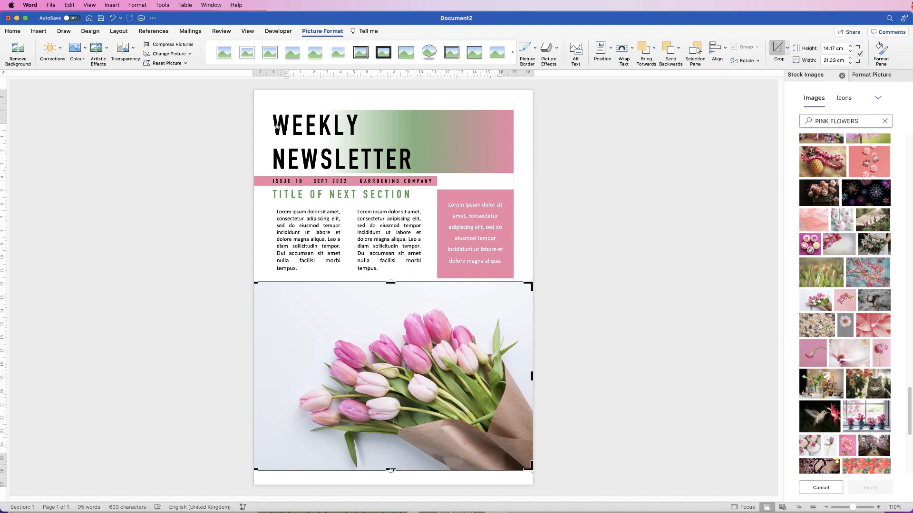
{"action": "left_click_drag", "start_coordinate": [391, 470], "coordinate": [394, 396]}
{"action": "left_click_drag", "start_coordinate": [390, 282], "coordinate": [391, 304]}
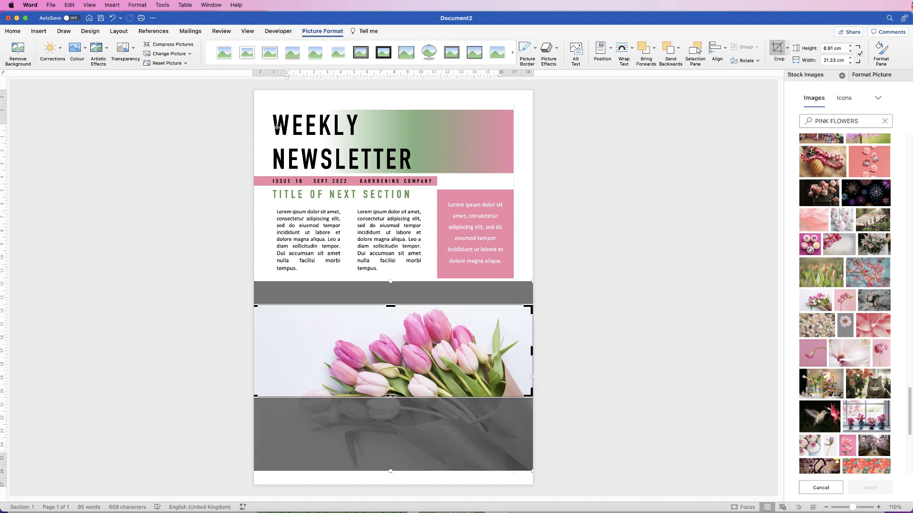
{"action": "left_click_drag", "start_coordinate": [390, 396], "coordinate": [394, 382]}
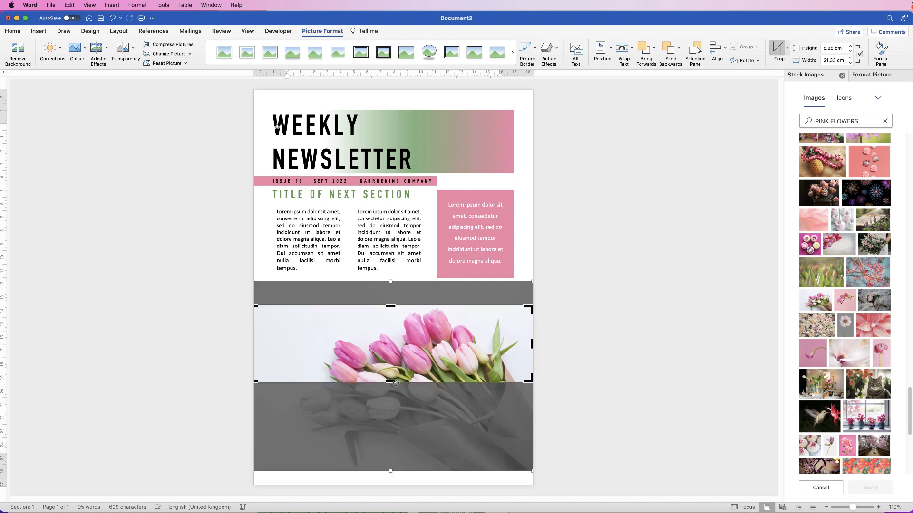
{"action": "left_click", "coordinate": [777, 49]}
{"action": "left_click_drag", "start_coordinate": [382, 355], "coordinate": [392, 333]}
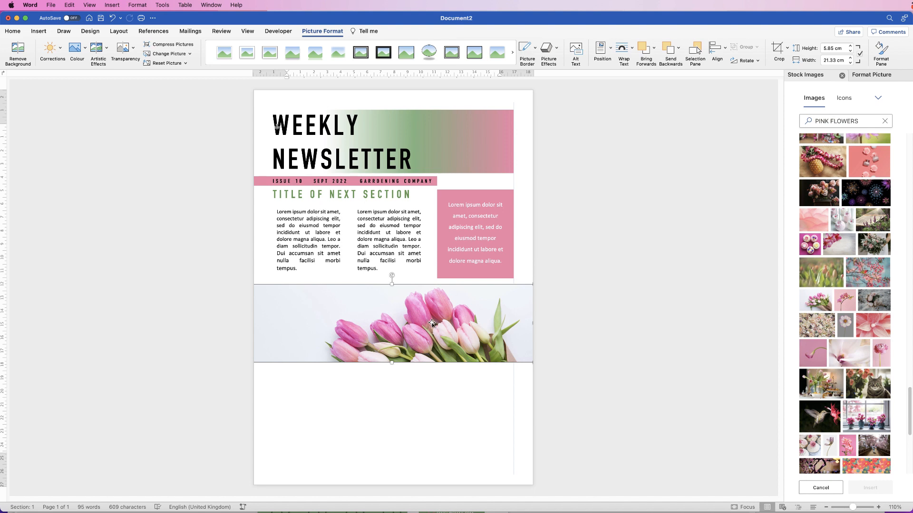
{"action": "left_click", "coordinate": [311, 401]}
Copy the section title onto the tulip strip as the two-line heading 'CUT FLOWERS BRING JOY'.
{"action": "left_click", "coordinate": [310, 237]}
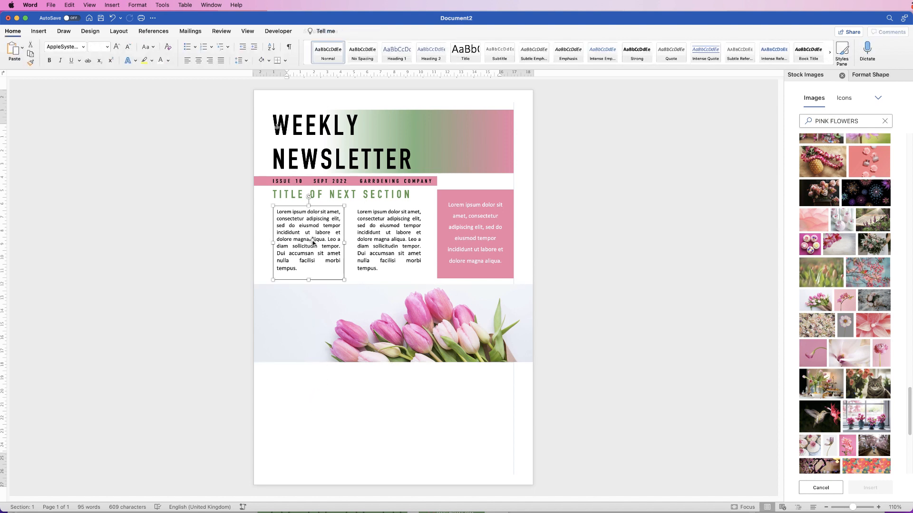
{"action": "left_click", "coordinate": [360, 195]}
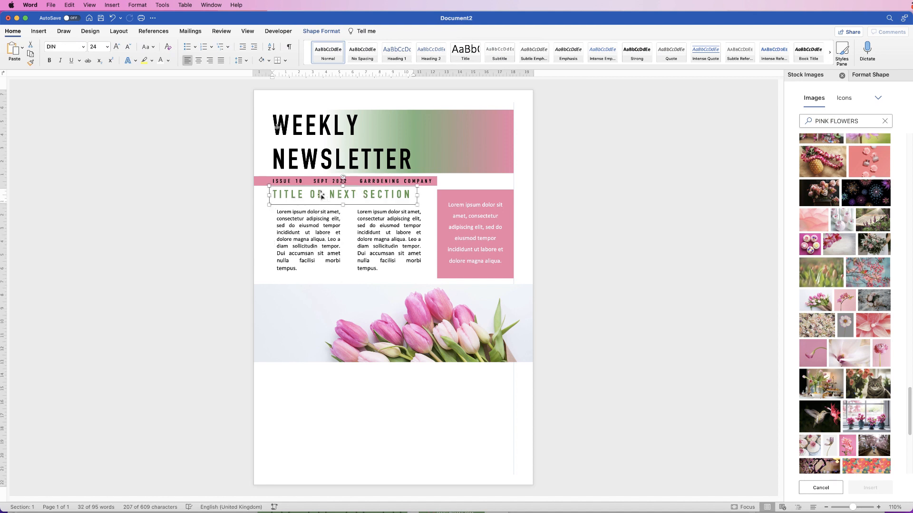
{"action": "left_click_drag", "start_coordinate": [319, 195], "coordinate": [318, 297]}
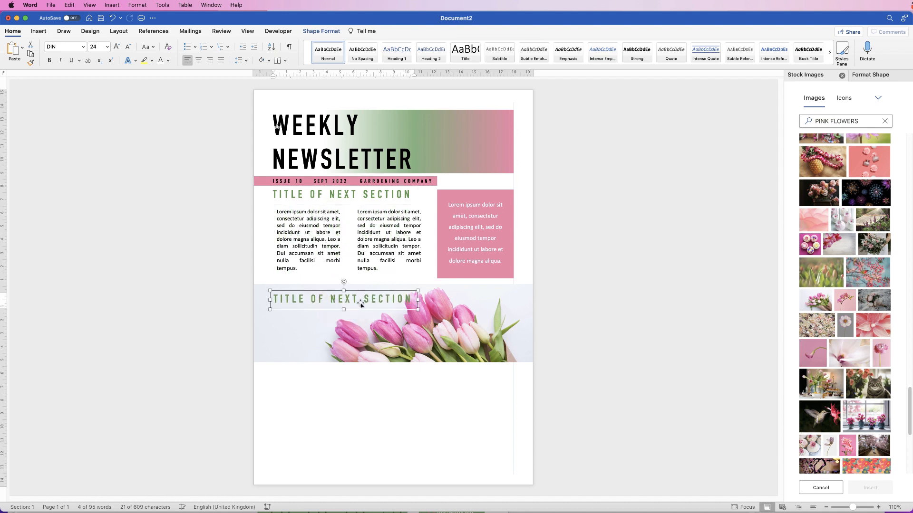
{"action": "double_click", "coordinate": [409, 300]}
{"action": "triple_click", "coordinate": [402, 304]}
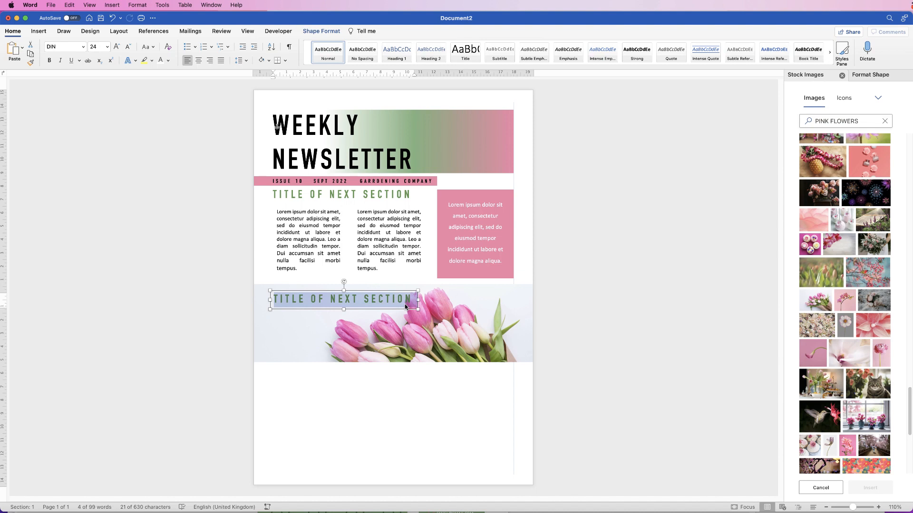
{"action": "type", "text": "CUT FLOWERS BRING JOY"}
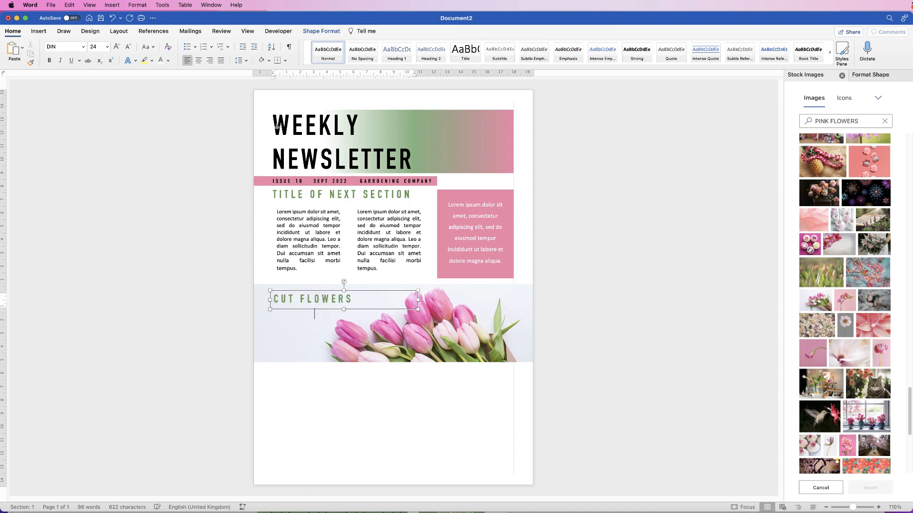
{"action": "left_click_drag", "start_coordinate": [418, 308], "coordinate": [364, 309]}
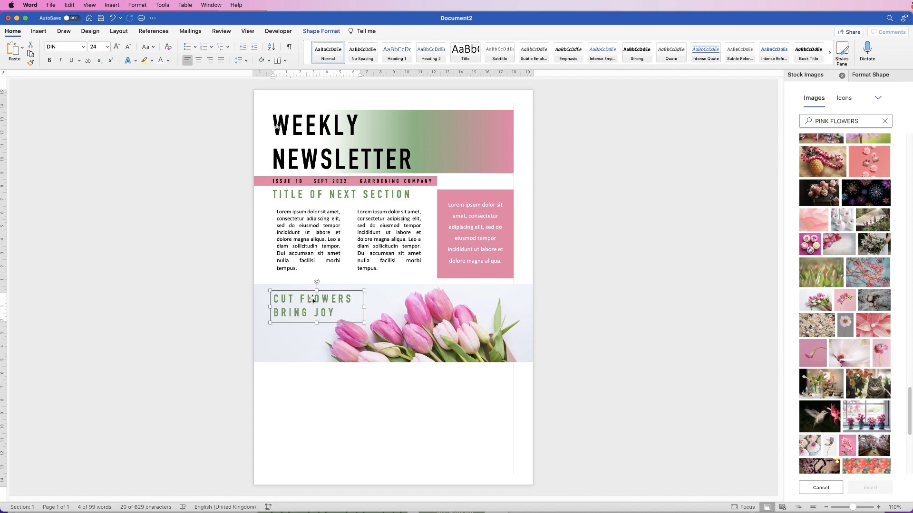
Give the 'CUT FLOWERS BRING JOY' text a solid pink fill from the recent colours.
{"action": "left_click", "coordinate": [321, 31]}
{"action": "left_click", "coordinate": [868, 75]}
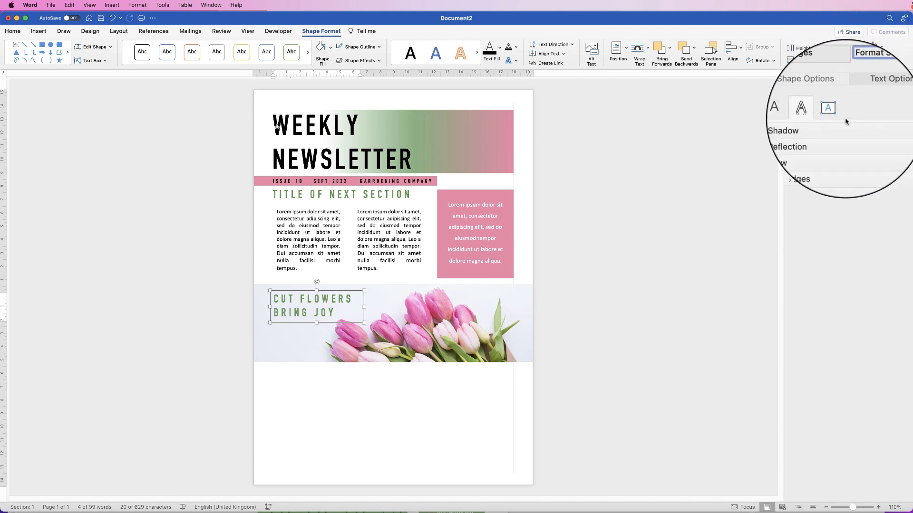
{"action": "left_click", "coordinate": [819, 93]}
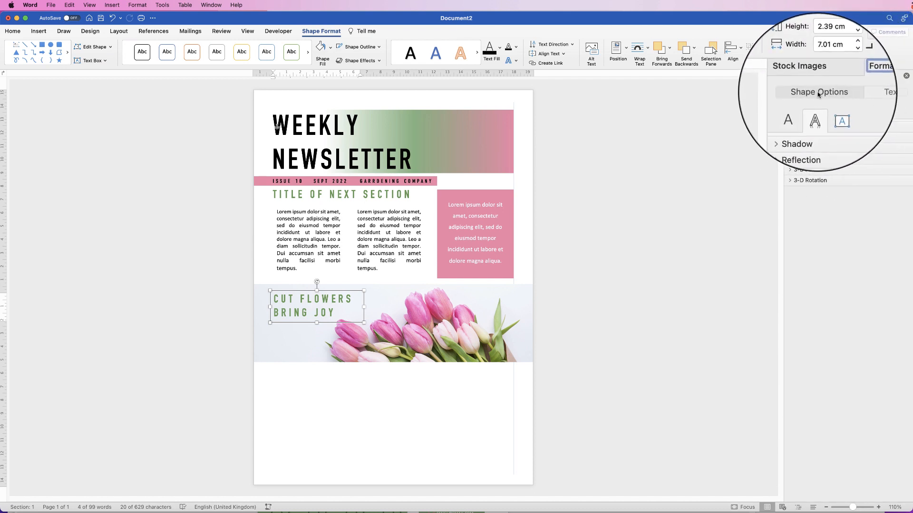
{"action": "left_click", "coordinate": [873, 93]}
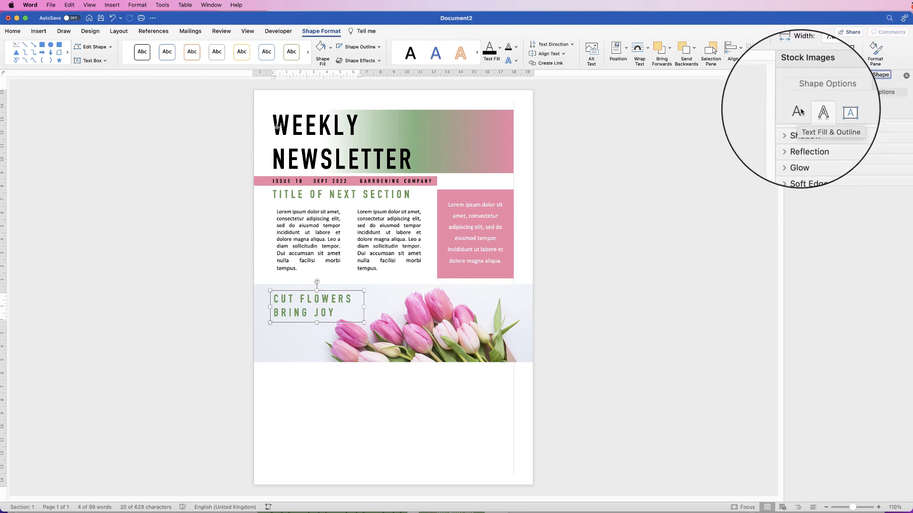
{"action": "left_click", "coordinate": [798, 114]}
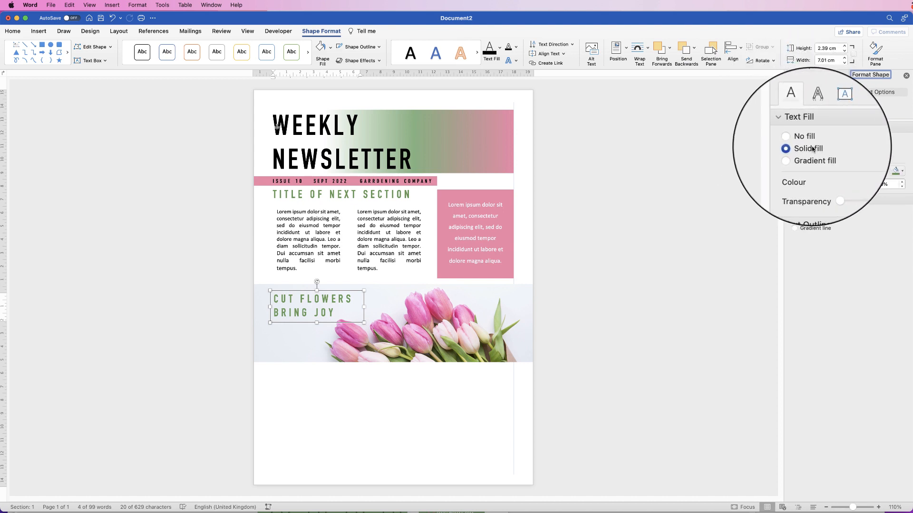
{"action": "left_click", "coordinate": [902, 171]}
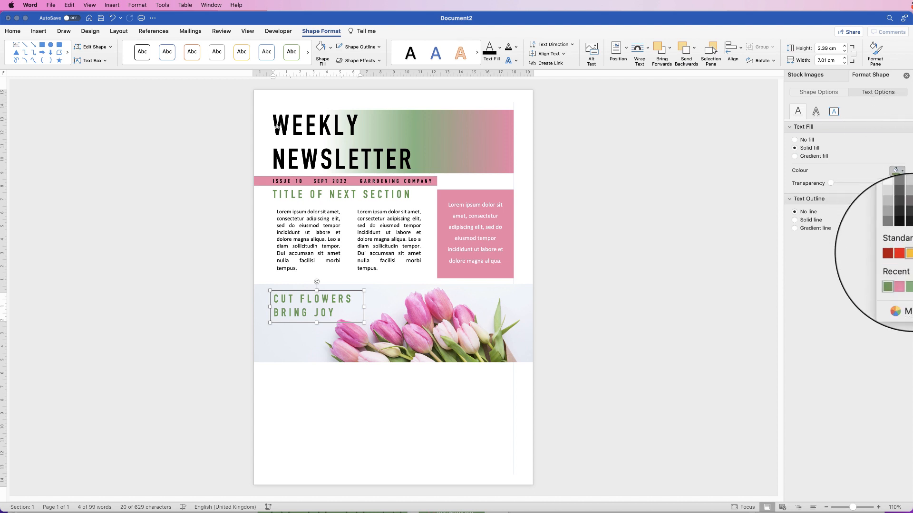
{"action": "left_click", "coordinate": [903, 277]}
{"action": "left_click", "coordinate": [306, 336]}
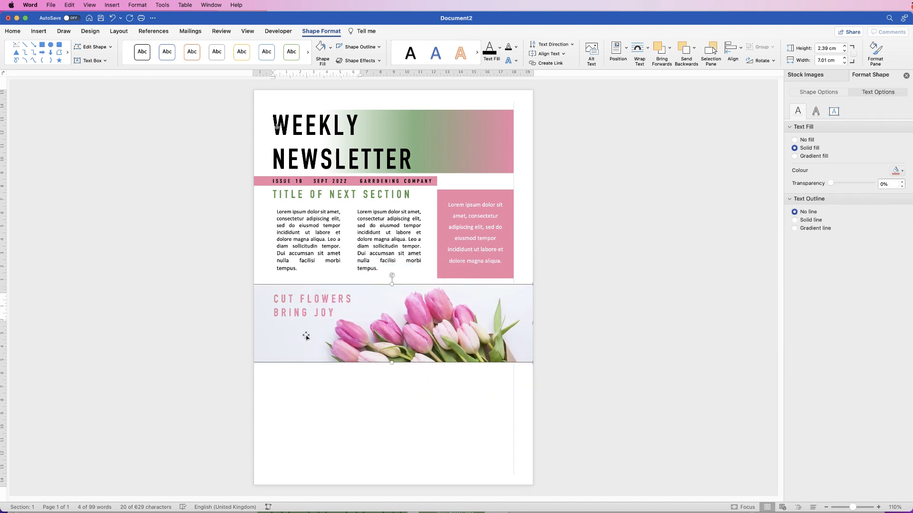
{"action": "left_click", "coordinate": [315, 383]}
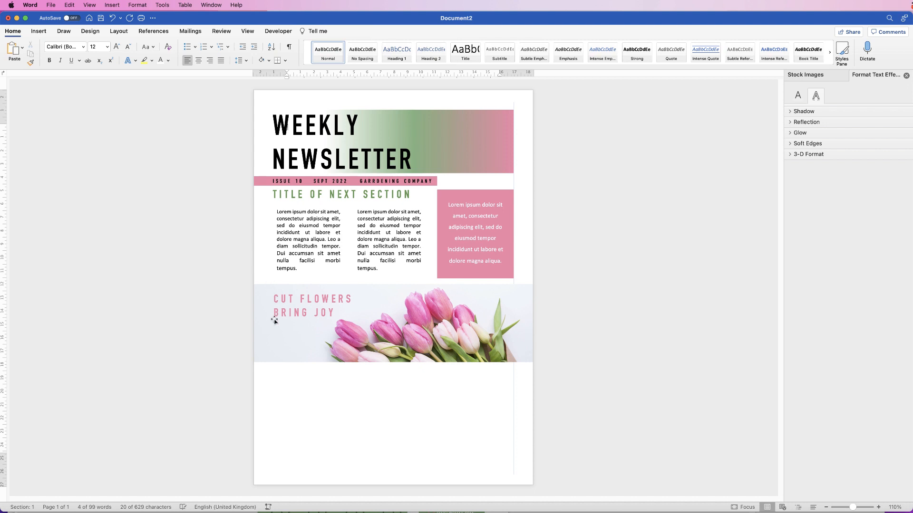
Nudge the left text column two steps to the left.
{"action": "left_click", "coordinate": [300, 243]}
{"action": "left_click", "coordinate": [322, 279]}
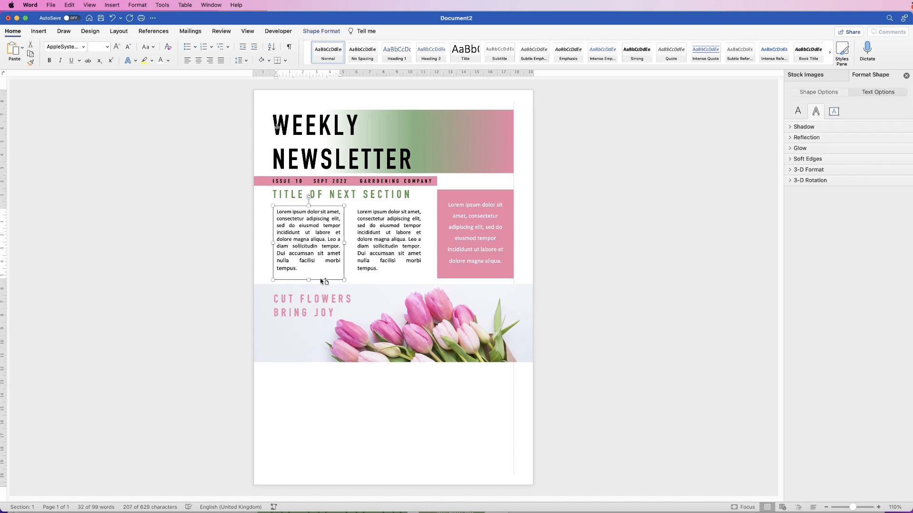
{"action": "key", "text": "Left"}
{"action": "key", "text": "Left"}
{"action": "key", "text": "Left"}
{"action": "key", "text": "Left"}
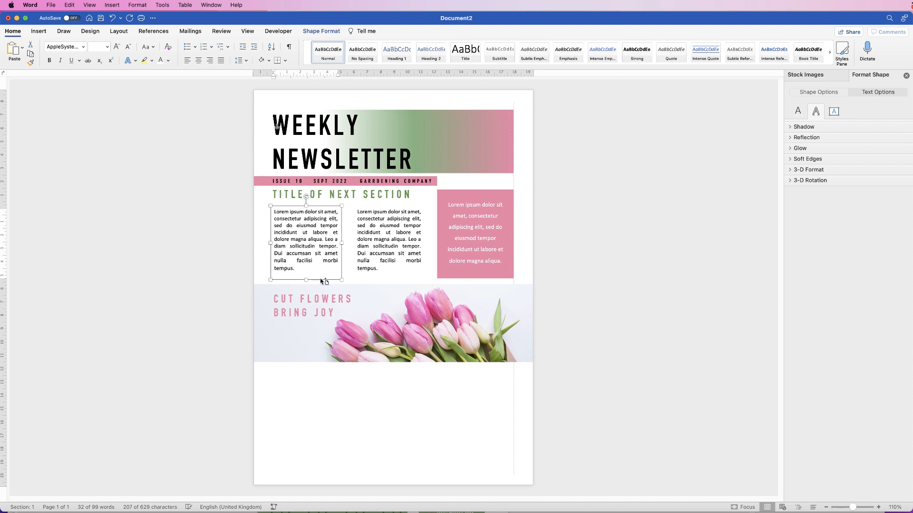
{"action": "key", "text": "Left"}
{"action": "key", "text": "Left"}
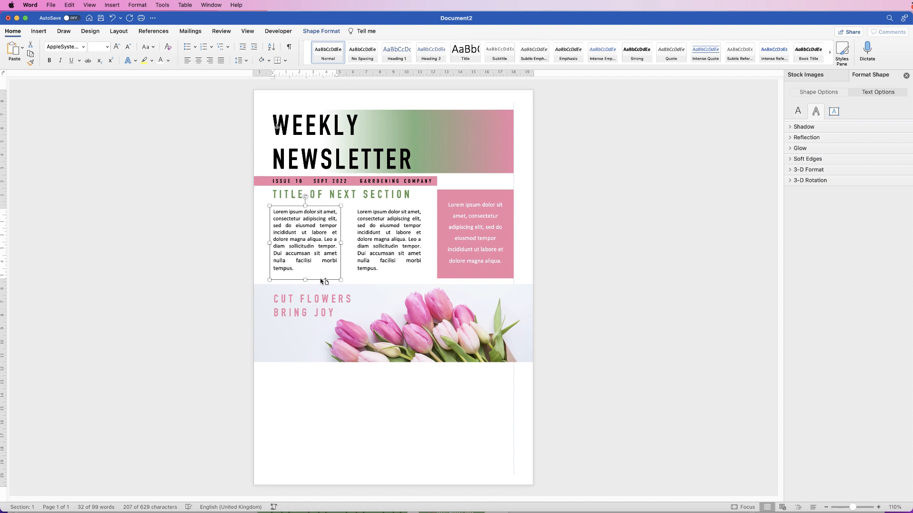
Nudge the TITLE OF NEXT SECTION heading slightly right to align with the column.
{"action": "left_click", "coordinate": [323, 194]}
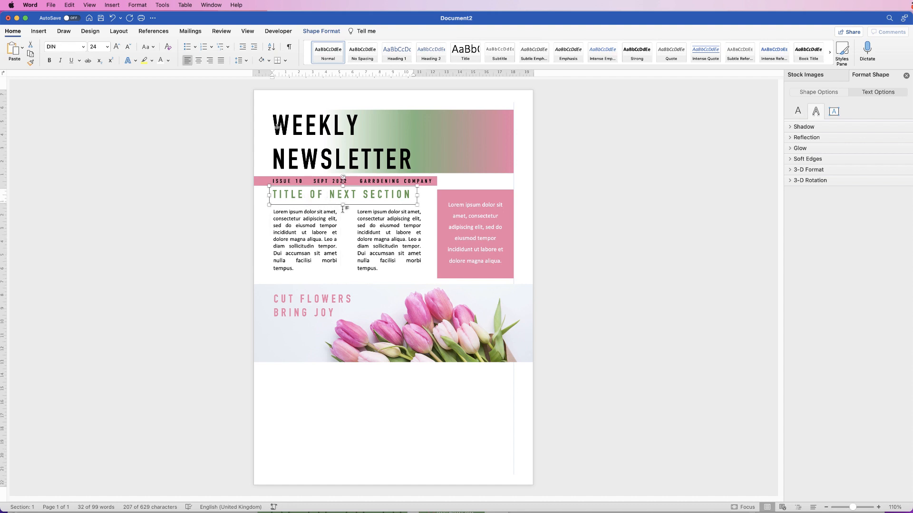
{"action": "key", "text": "Right"}
{"action": "key", "text": "Right"}
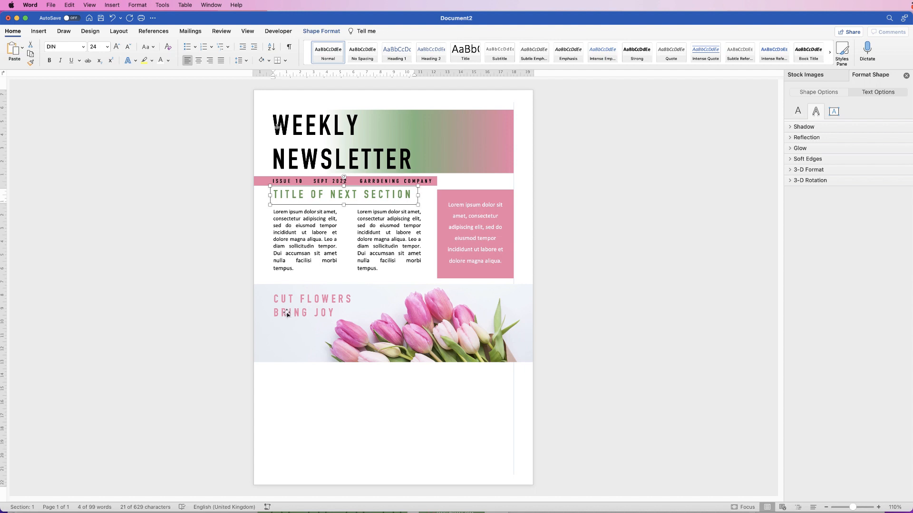
{"action": "left_click", "coordinate": [299, 374]}
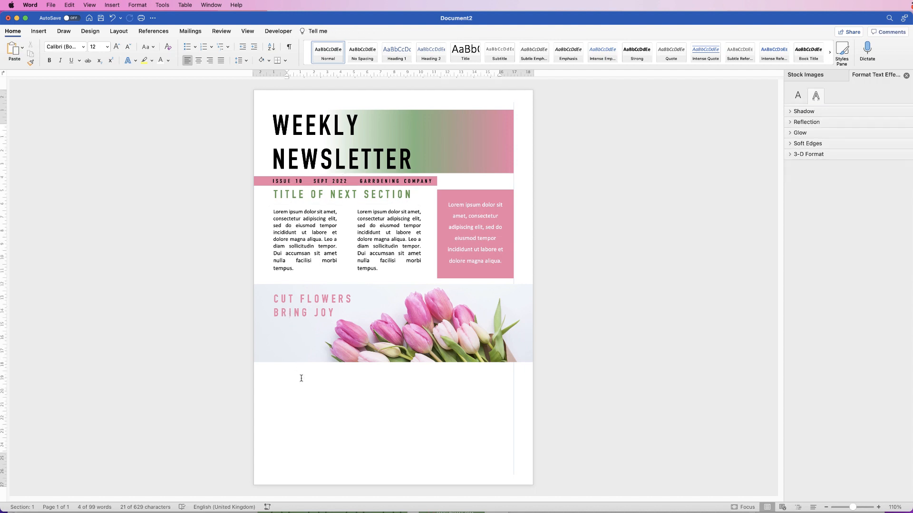
Duplicate the pink text box twice, placing copies below the tulip photo at left and right.
{"action": "left_click", "coordinate": [508, 192]}
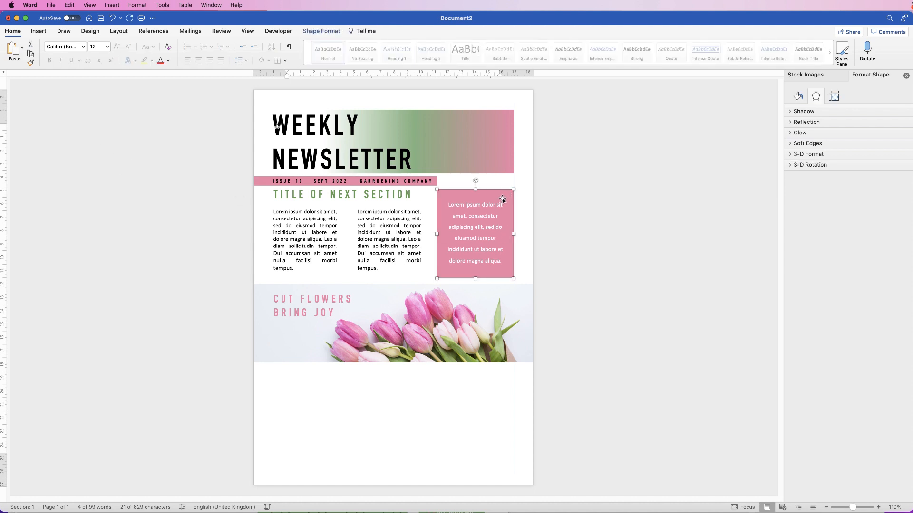
{"action": "left_click_drag", "start_coordinate": [506, 195], "coordinate": [323, 371]}
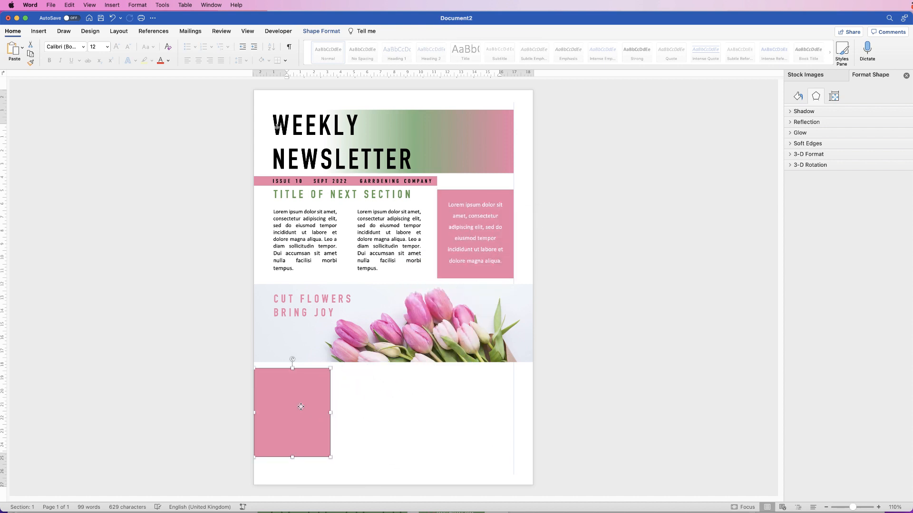
{"action": "left_click_drag", "start_coordinate": [300, 407], "coordinate": [479, 404]}
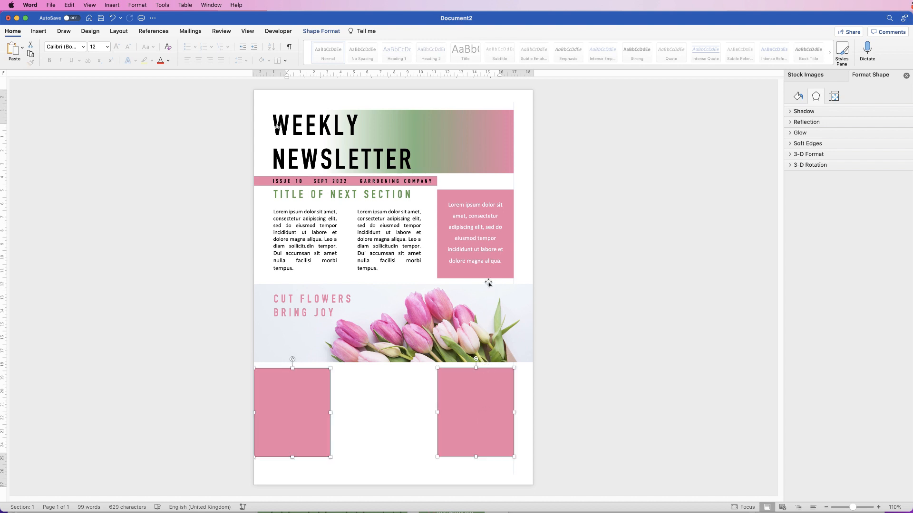
Stretch the right pink block down to the page bottom and widen the left block.
{"action": "left_click", "coordinate": [401, 424]}
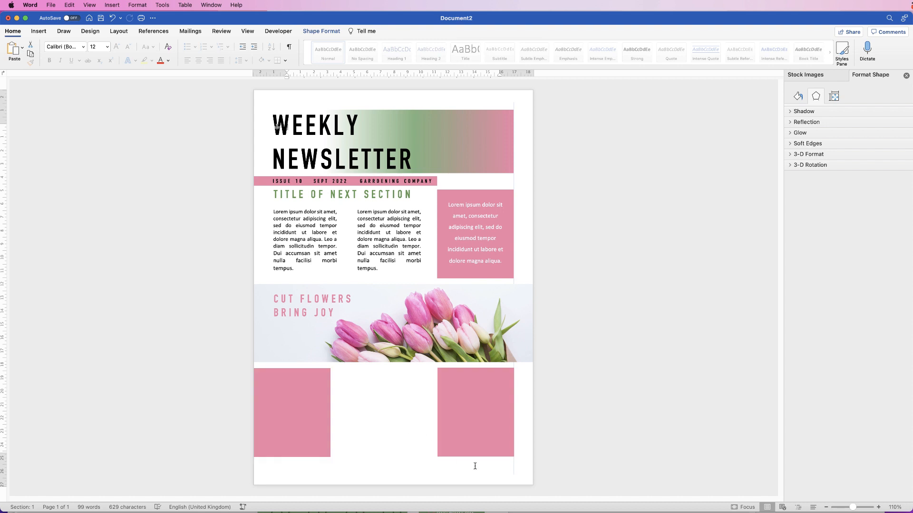
{"action": "left_click", "coordinate": [475, 444]}
{"action": "left_click_drag", "start_coordinate": [476, 457], "coordinate": [479, 489]}
{"action": "left_click", "coordinate": [301, 412]}
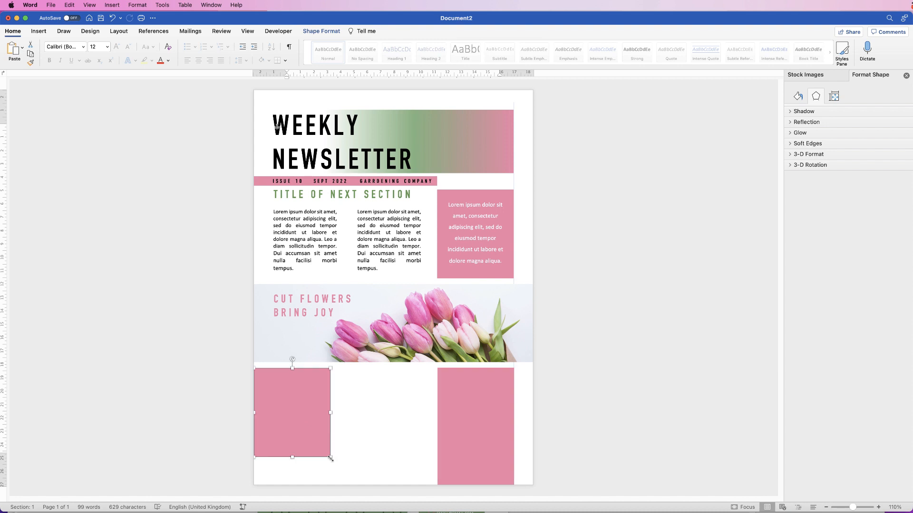
{"action": "left_click_drag", "start_coordinate": [330, 458], "coordinate": [420, 466]}
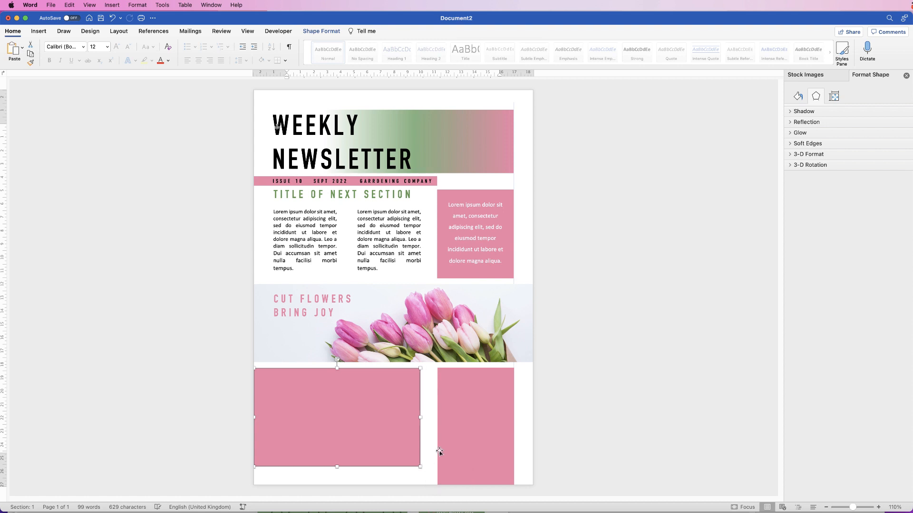
{"action": "left_click", "coordinate": [452, 430]}
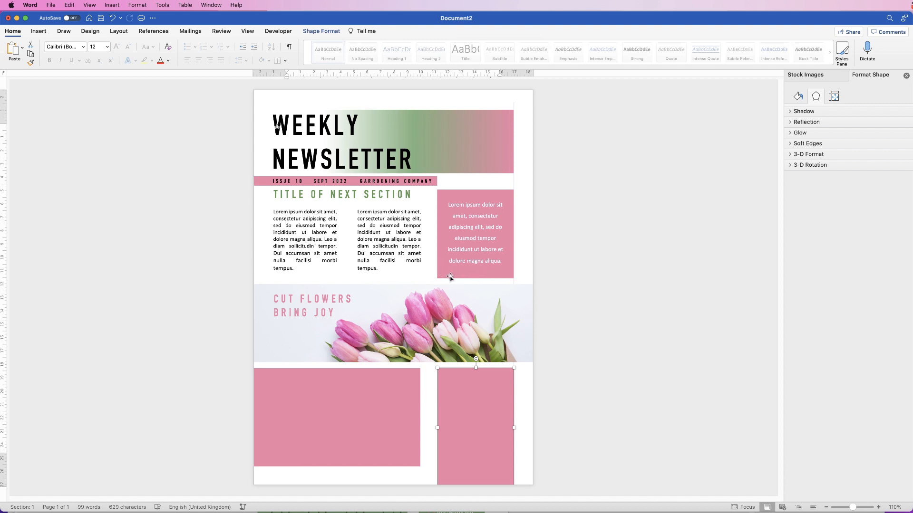
Read the pink text box's 5.74 cm width and set the tall right block to 5.74 cm.
{"action": "left_click", "coordinate": [443, 276]}
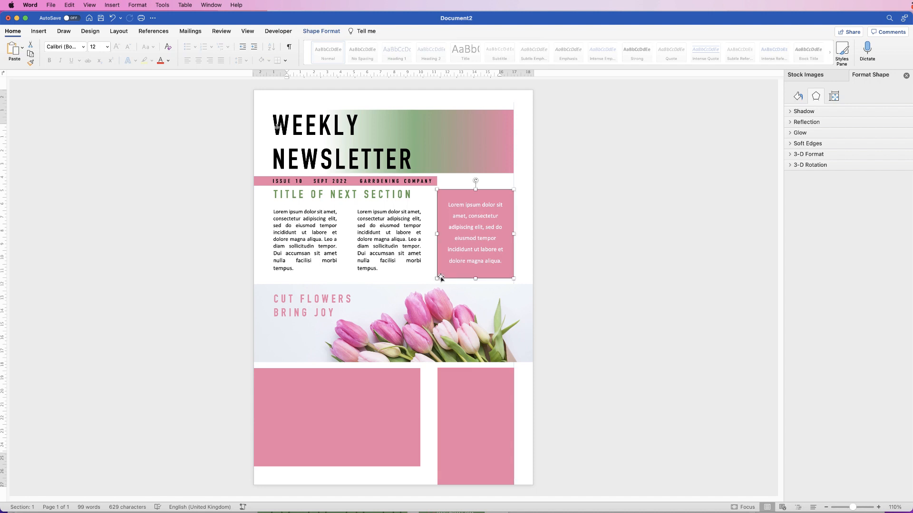
{"action": "left_click", "coordinate": [321, 31]}
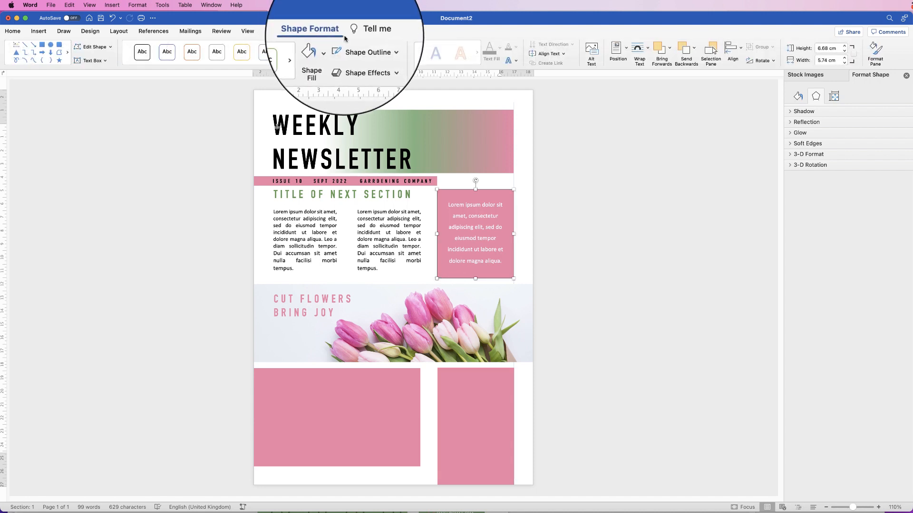
{"action": "left_click", "coordinate": [827, 61]}
{"action": "left_click_drag", "start_coordinate": [827, 60], "coordinate": [817, 61]}
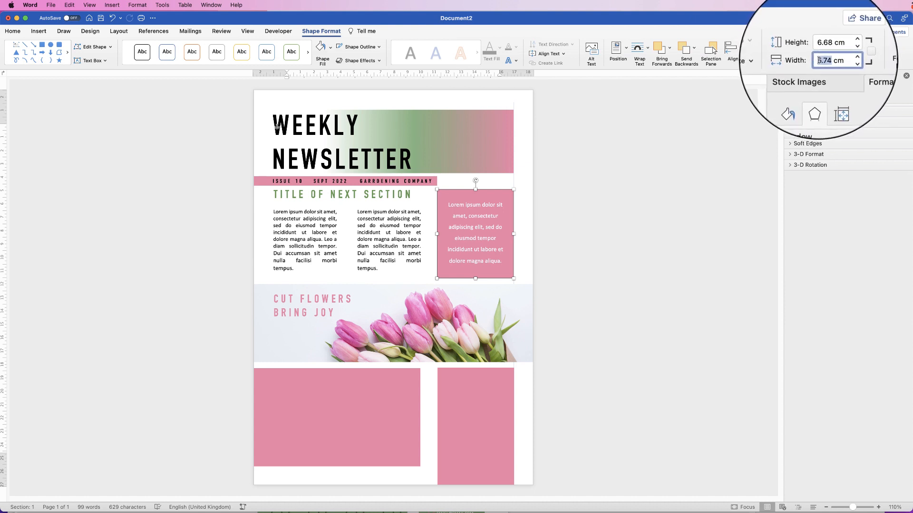
{"action": "left_click", "coordinate": [471, 403]}
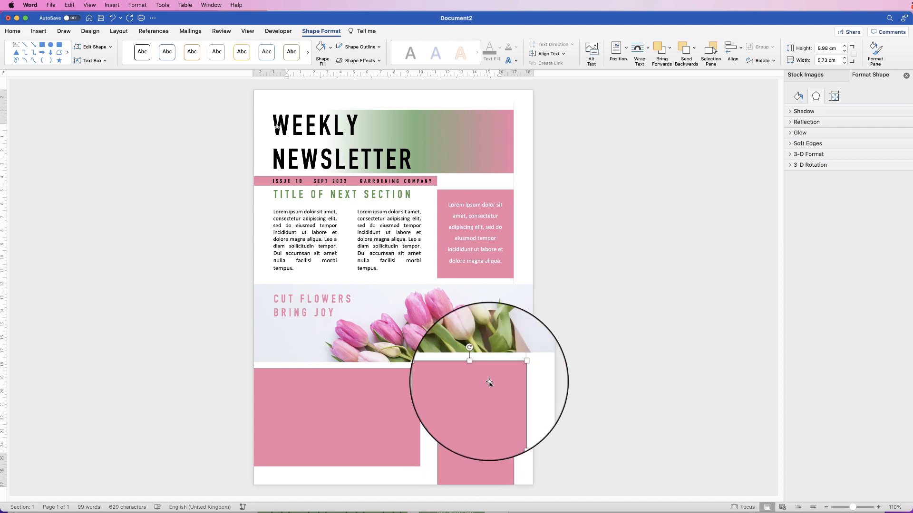
{"action": "left_click", "coordinate": [828, 59]}
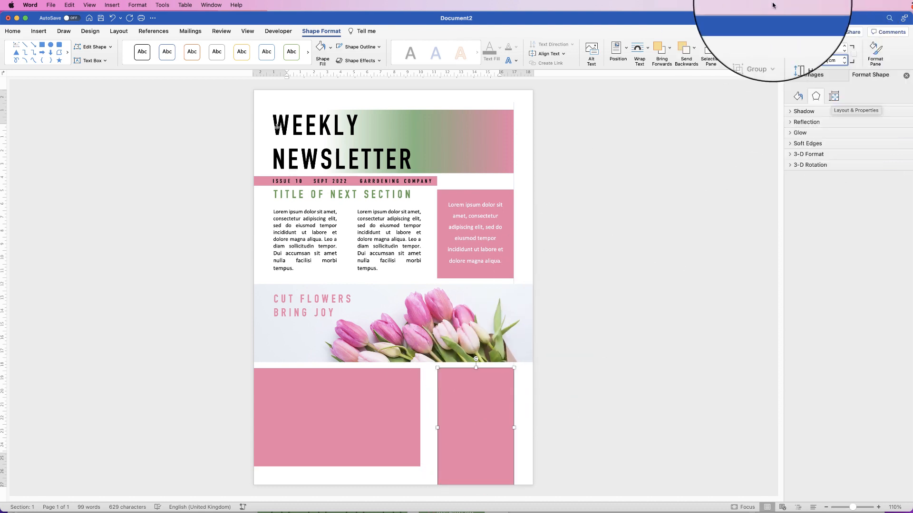
{"action": "key", "text": "BackSpace"}
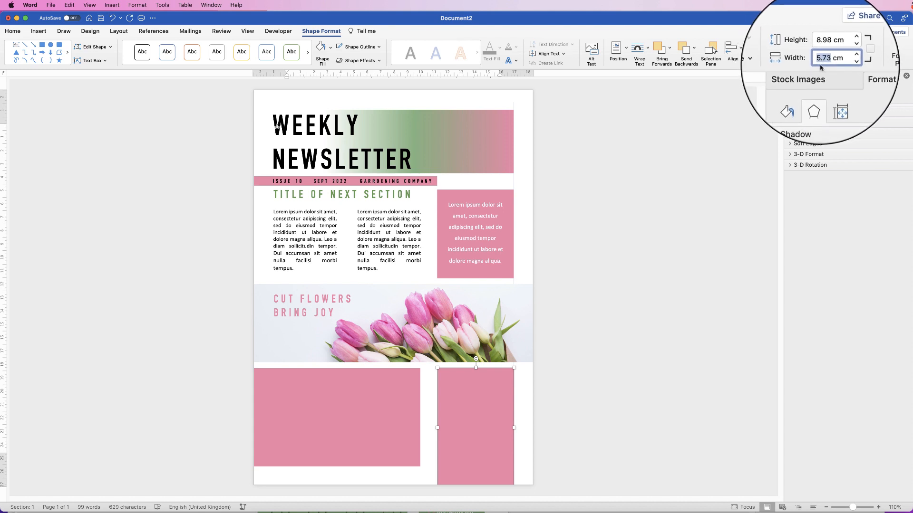
{"action": "type", "text": "4"}
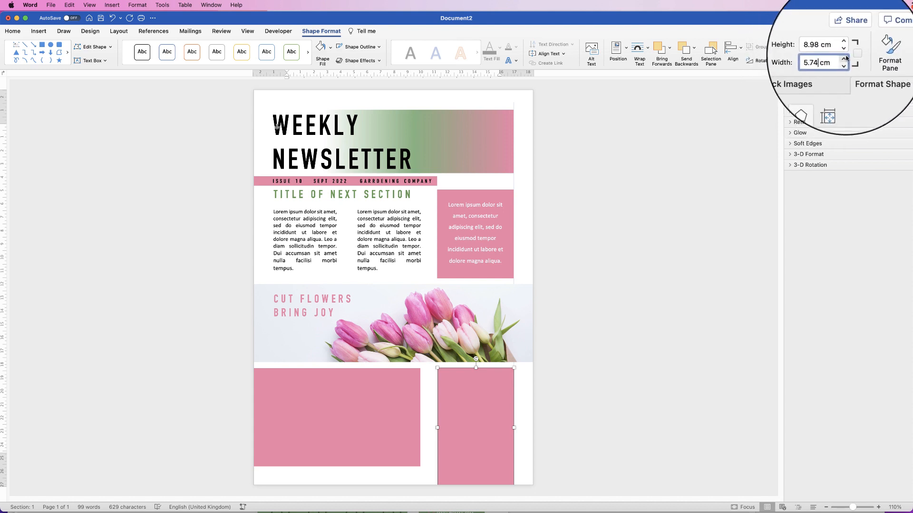
{"action": "key", "text": "Return"}
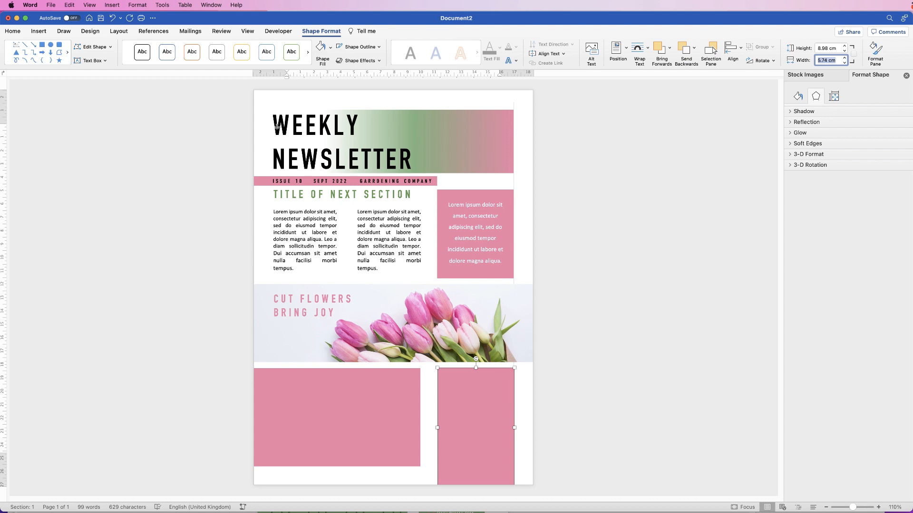
{"action": "left_click", "coordinate": [452, 418]}
{"action": "left_click", "coordinate": [428, 410]}
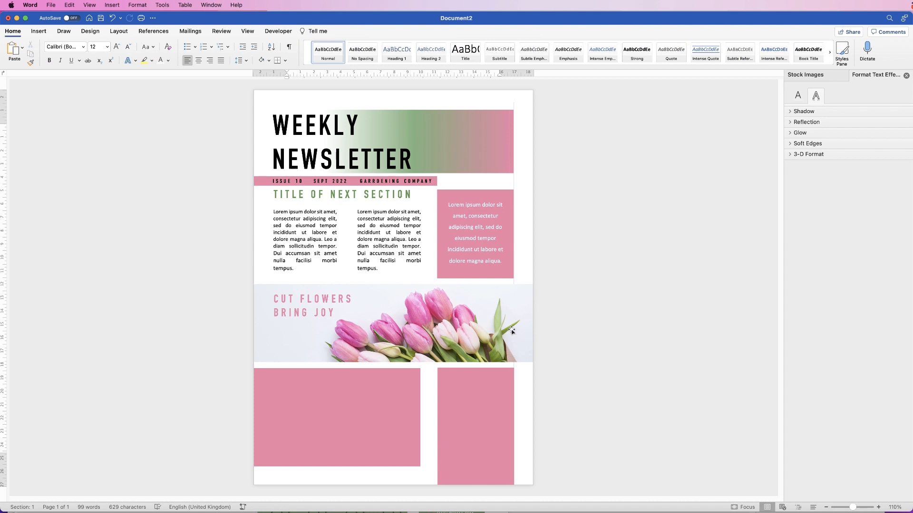
Copy the CUT FLOWERS BRING JOY text box into the wide pink block, colour it white and widen it.
{"action": "left_click", "coordinate": [490, 400]}
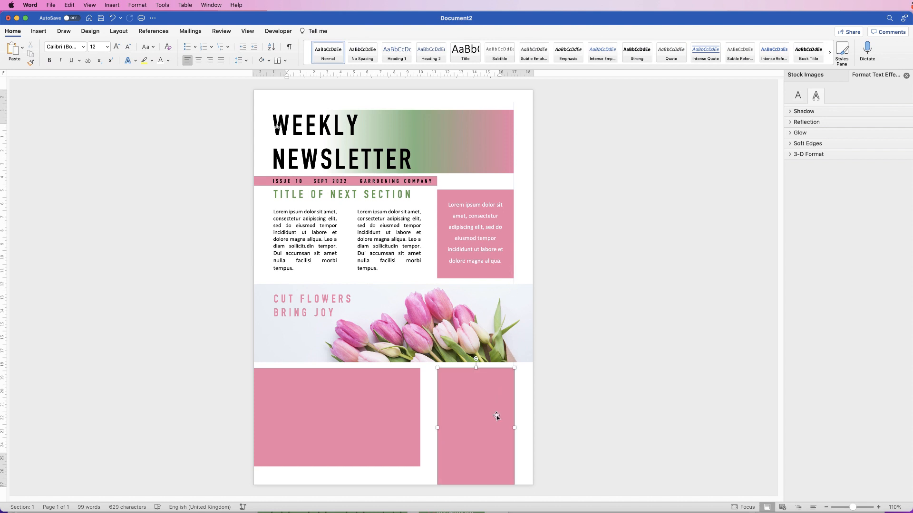
{"action": "left_click", "coordinate": [532, 400]}
{"action": "left_click", "coordinate": [307, 312]}
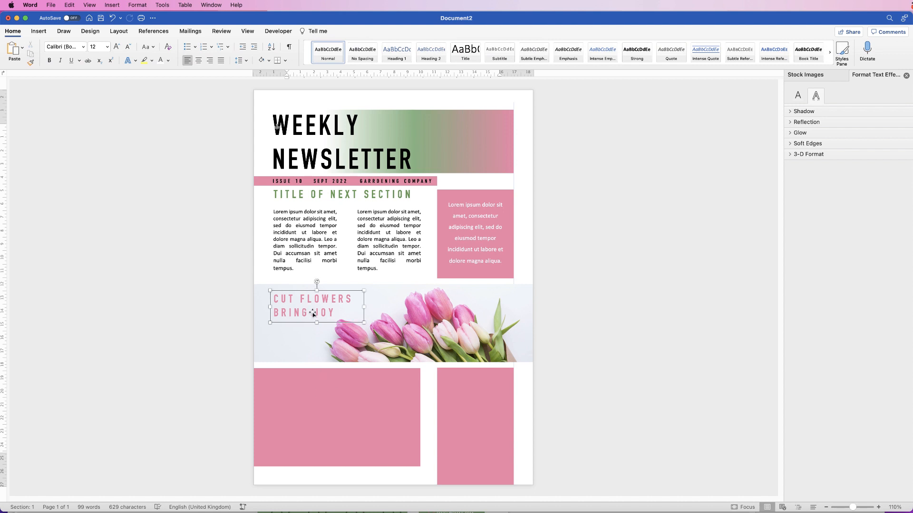
{"action": "left_click_drag", "start_coordinate": [307, 312], "coordinate": [304, 401]}
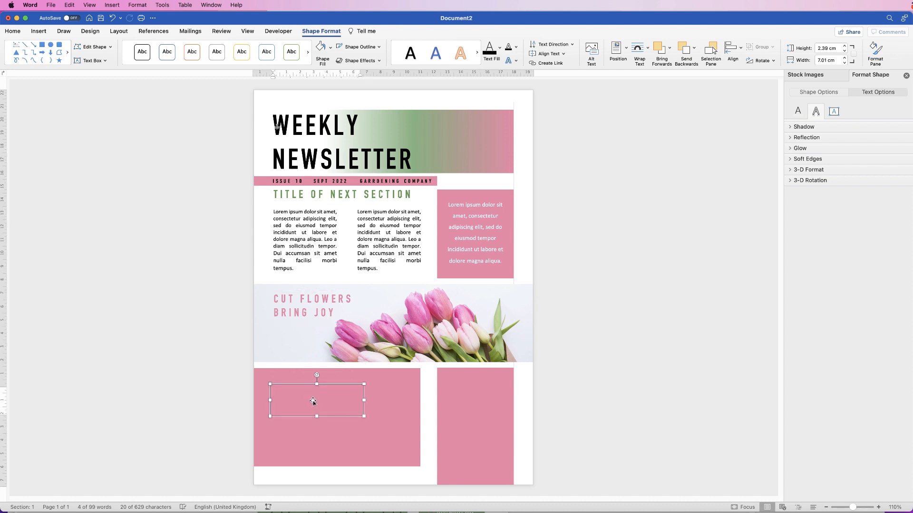
{"action": "left_click", "coordinate": [19, 32]}
{"action": "left_click", "coordinate": [168, 61]}
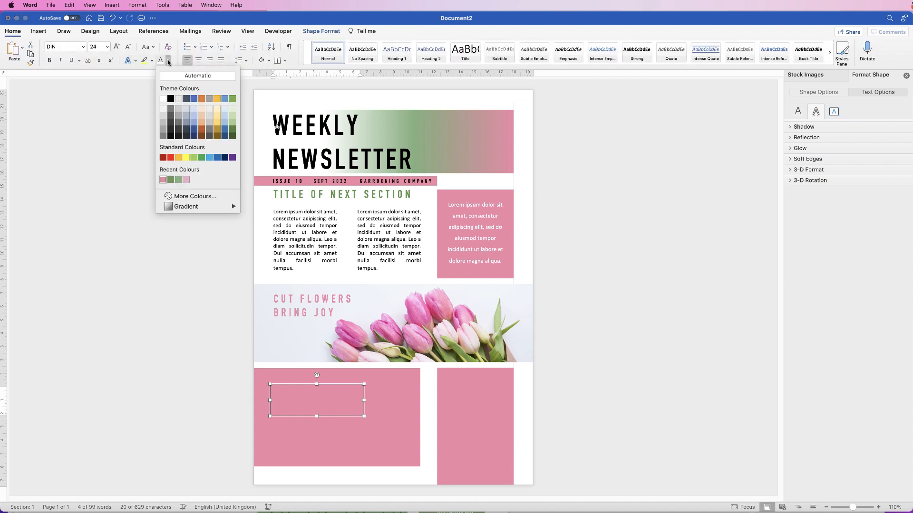
{"action": "left_click", "coordinate": [162, 99]}
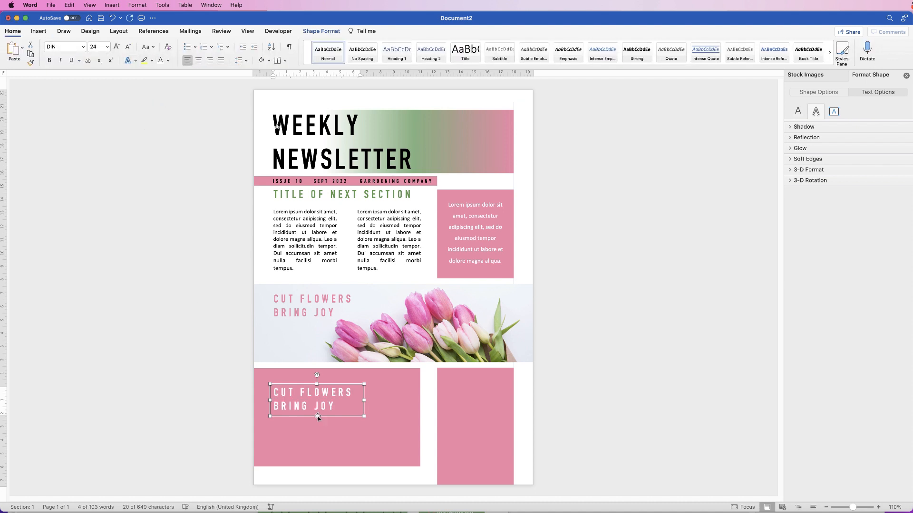
{"action": "left_click_drag", "start_coordinate": [364, 400], "coordinate": [406, 401]}
{"action": "left_click_drag", "start_coordinate": [330, 407], "coordinate": [342, 397]}
Replace the copied text with TITLE OF NEXT SECTION and nudge the heading into place.
{"action": "left_click", "coordinate": [343, 397]}
{"action": "key", "text": "super+a"}
{"action": "type", "text": "TITLE OF NEXT SECTION"}
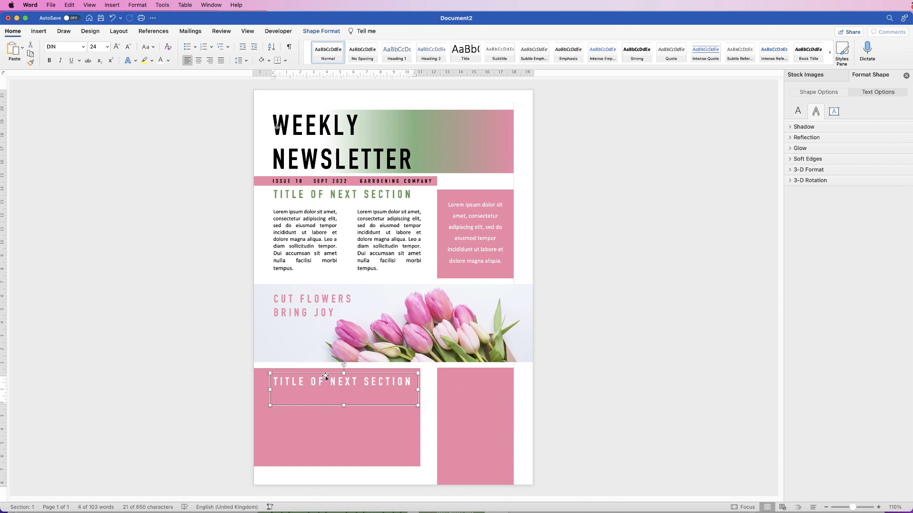
{"action": "key", "text": "Left"}
{"action": "key", "text": "Up"}
{"action": "key", "text": "Down"}
{"action": "left_click", "coordinate": [308, 231]}
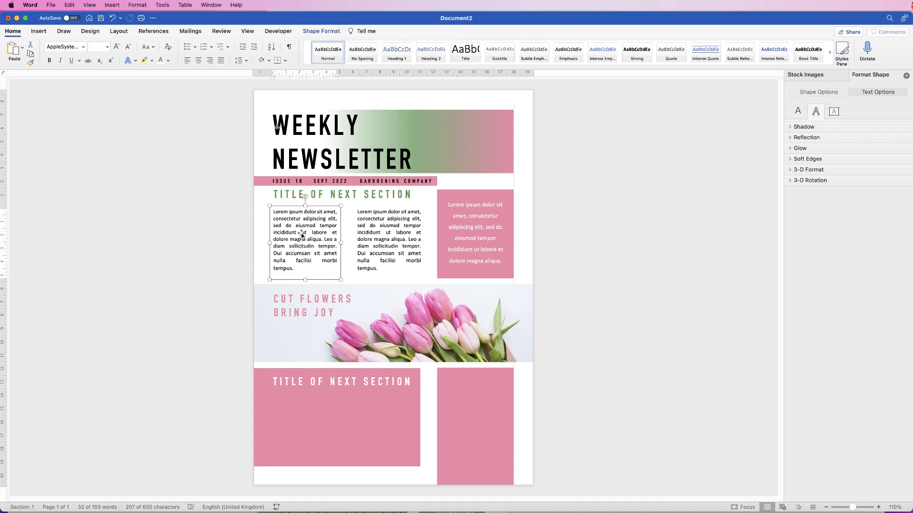
Copy the Lorem ipsum column text box below the heading and paste a second copy of its paragraph.
{"action": "left_click_drag", "start_coordinate": [303, 234], "coordinate": [413, 421]}
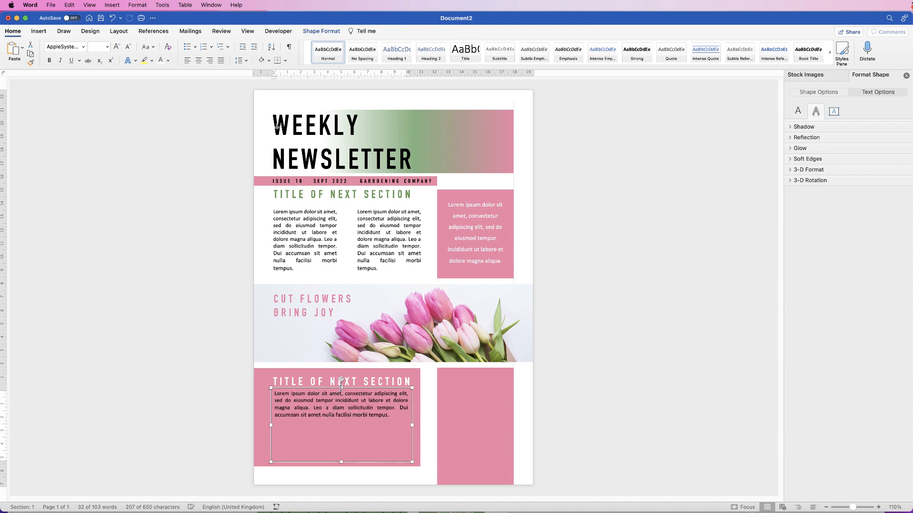
{"action": "left_click_drag", "start_coordinate": [341, 387], "coordinate": [340, 392]}
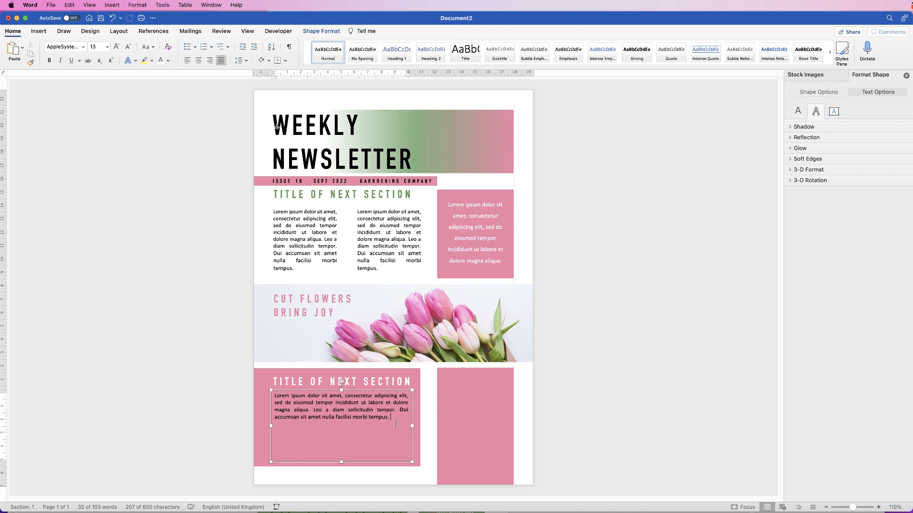
{"action": "left_click_drag", "start_coordinate": [391, 418], "coordinate": [277, 397]}
{"action": "key", "text": "super+c"}
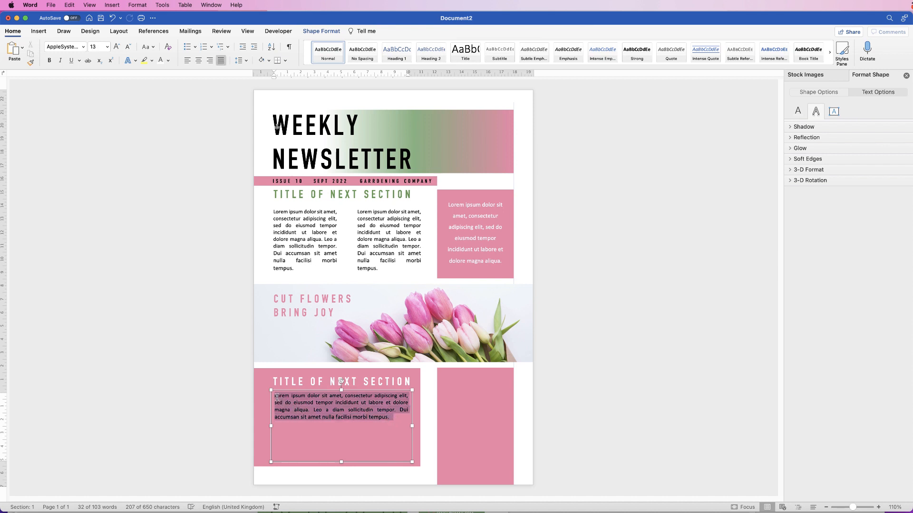
{"action": "left_click", "coordinate": [393, 422]}
{"action": "key", "text": "super+v"}
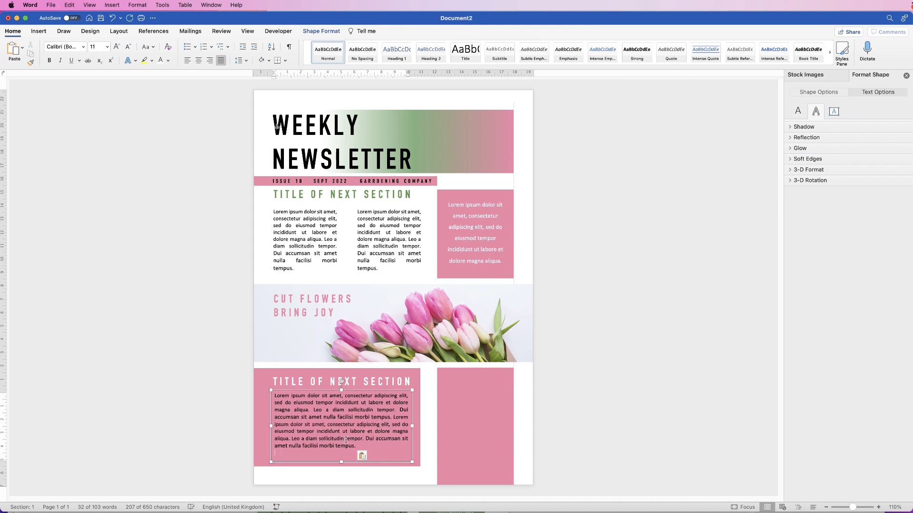
Make all the body text in the pink block white.
{"action": "left_click_drag", "start_coordinate": [359, 445], "coordinate": [274, 398]}
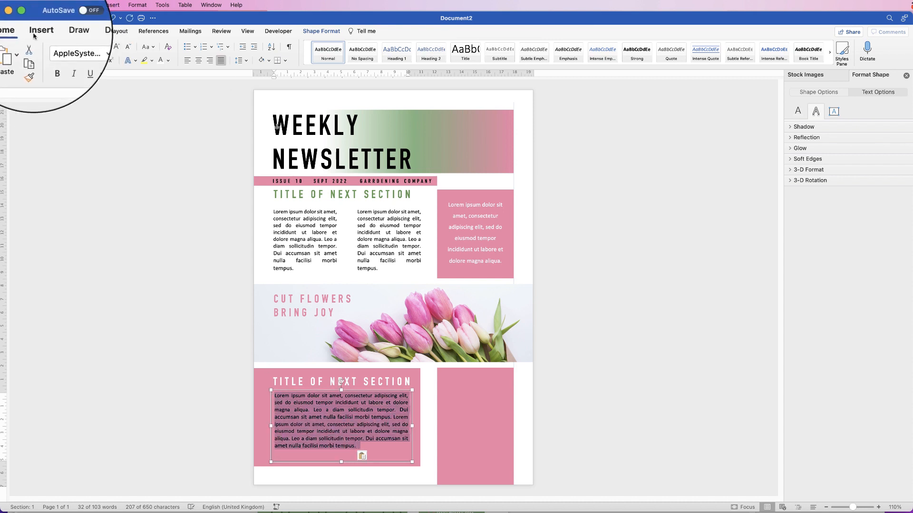
{"action": "left_click", "coordinate": [167, 60]}
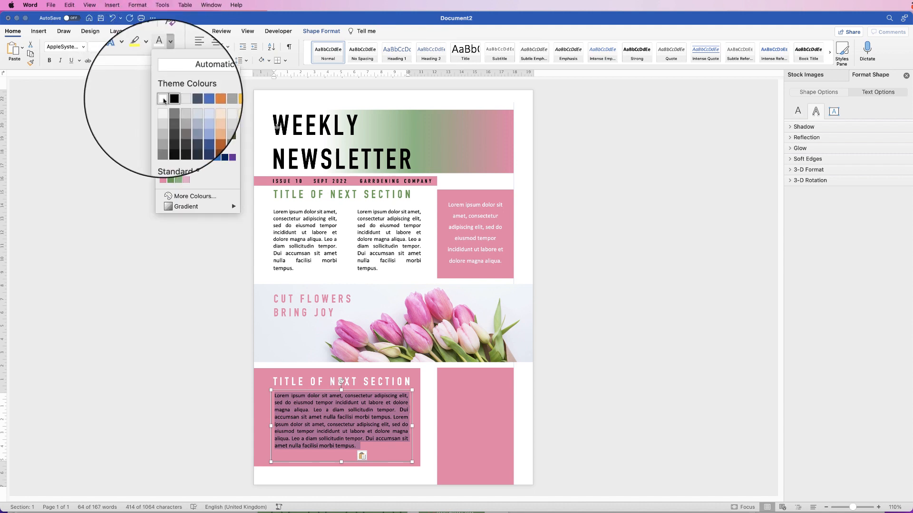
{"action": "left_click", "coordinate": [160, 117]}
{"action": "left_click", "coordinate": [370, 453]}
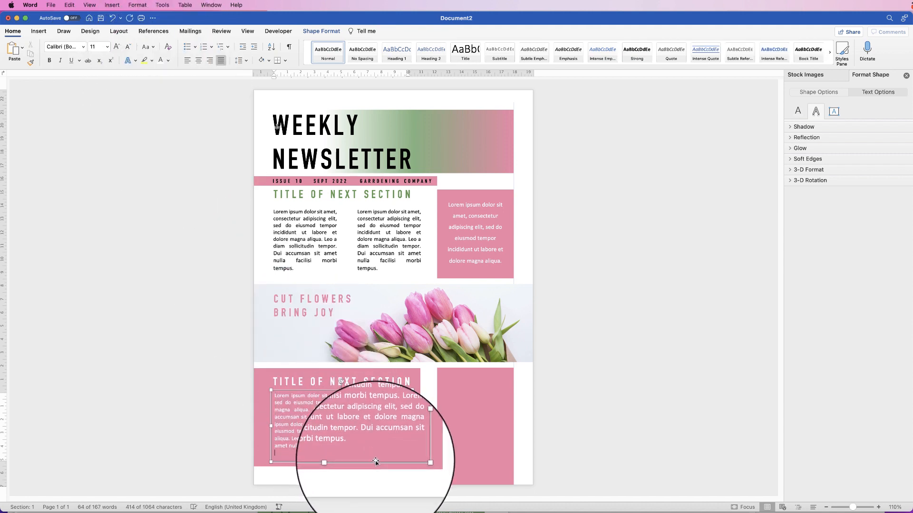
{"action": "left_click", "coordinate": [590, 393]}
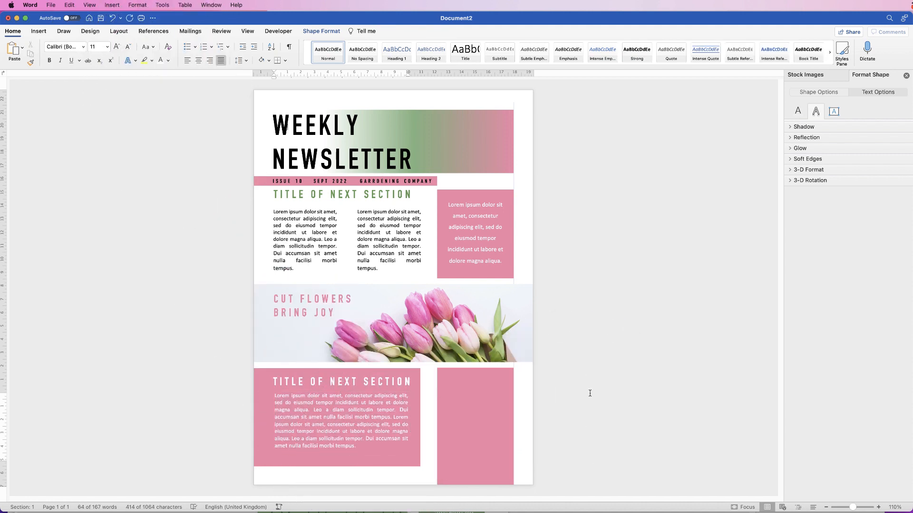
Nudge the body text box and the TITLE OF NEXT SECTION heading slightly down into position.
{"action": "left_click", "coordinate": [338, 428]}
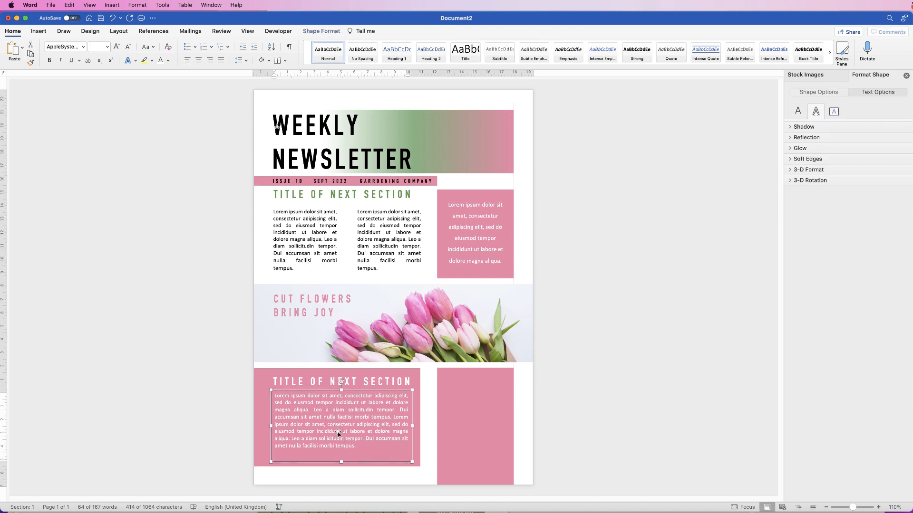
{"action": "left_click_drag", "start_coordinate": [342, 432], "coordinate": [342, 433]}
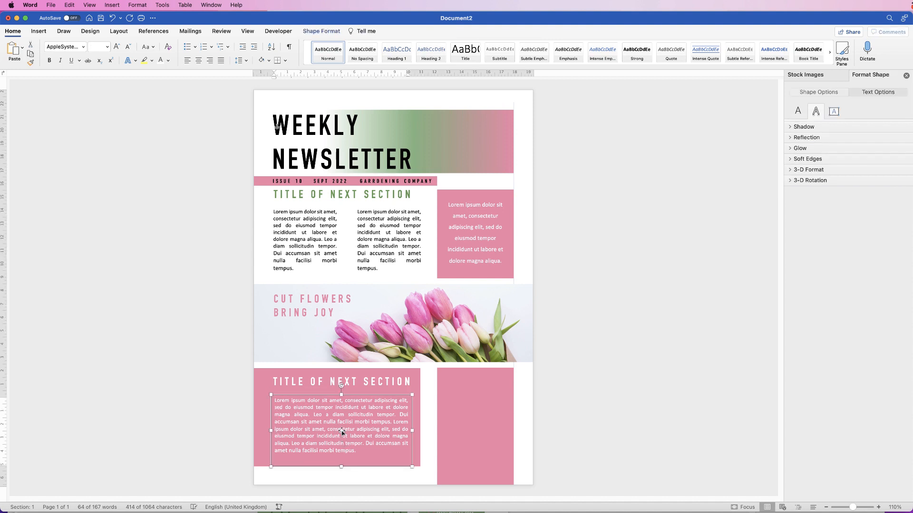
{"action": "key", "text": "Down"}
{"action": "key", "text": "Up"}
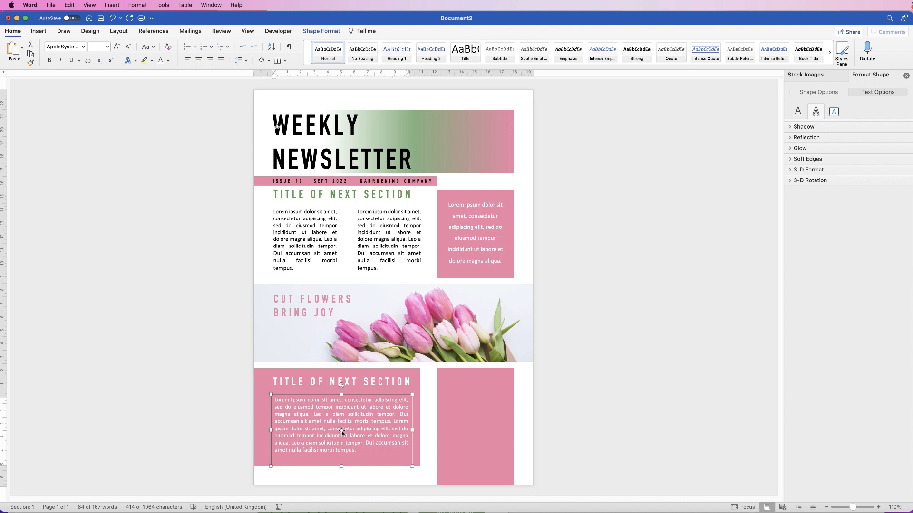
{"action": "left_click", "coordinate": [382, 373]}
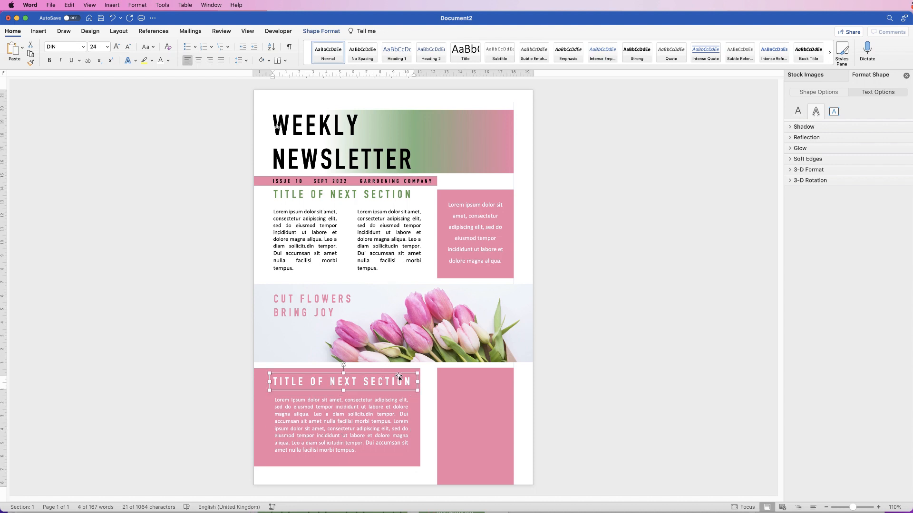
{"action": "key", "text": "Down"}
{"action": "left_click", "coordinate": [566, 379]}
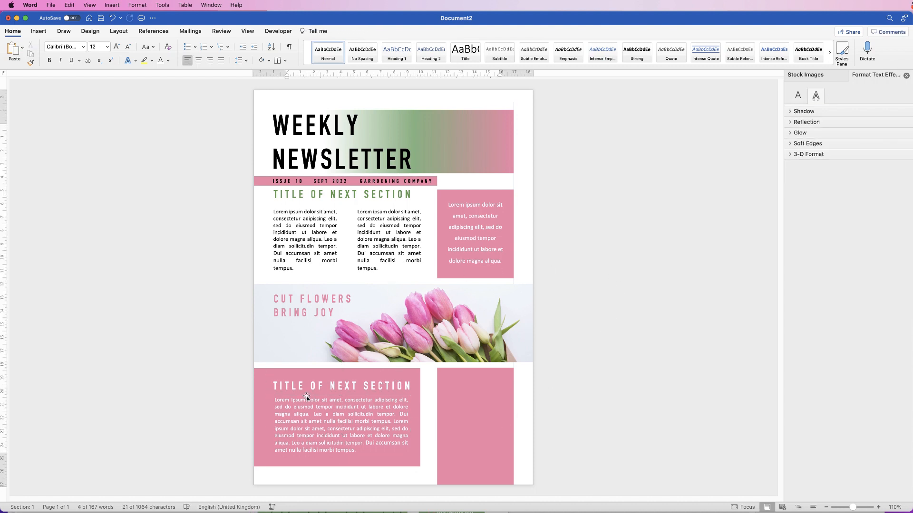
{"action": "left_click", "coordinate": [277, 429]}
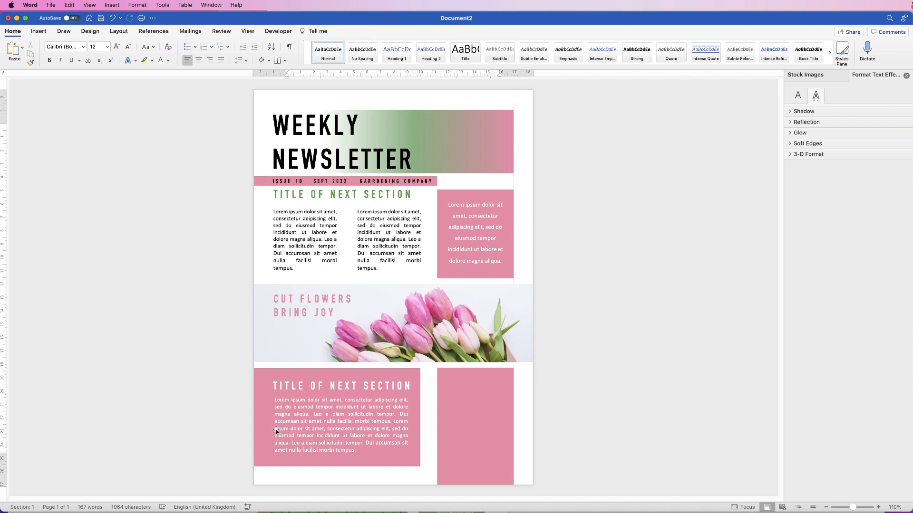
Fill the lower text block with green in Fill & Line.
{"action": "left_click", "coordinate": [263, 460]}
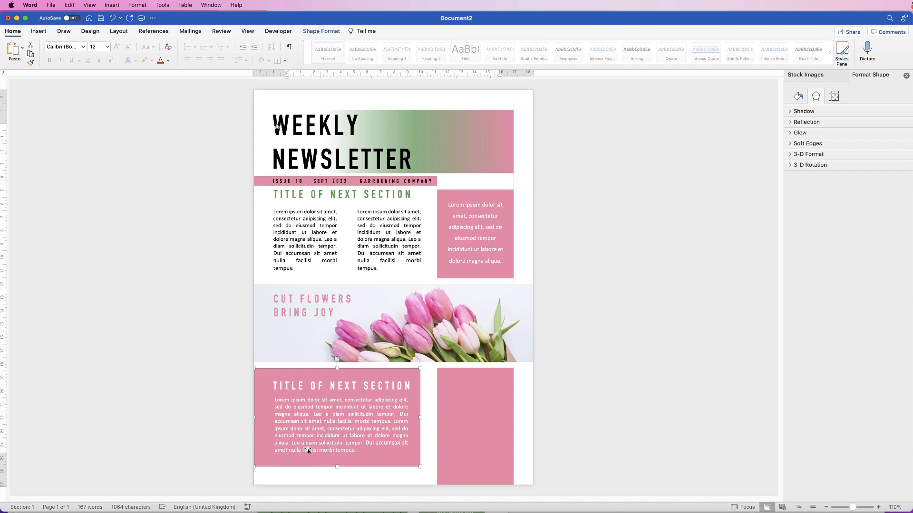
{"action": "left_click", "coordinate": [798, 97]}
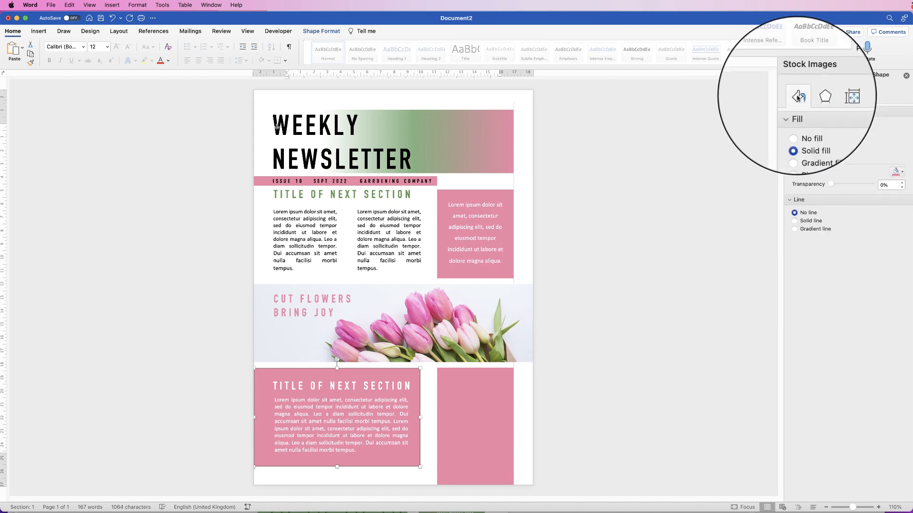
{"action": "left_click", "coordinate": [901, 175]}
{"action": "left_click", "coordinate": [905, 280]}
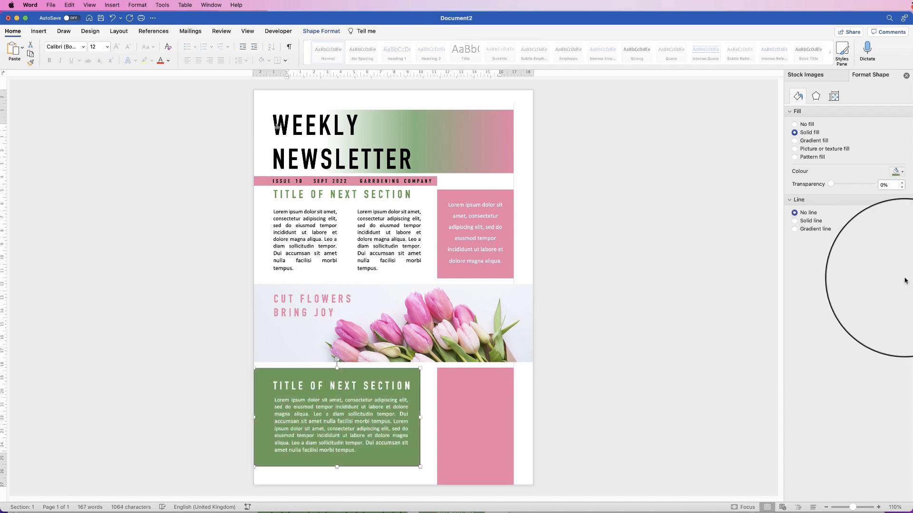
Fill the tall side box with green, then change it to a lighter green.
{"action": "left_click", "coordinate": [489, 403]}
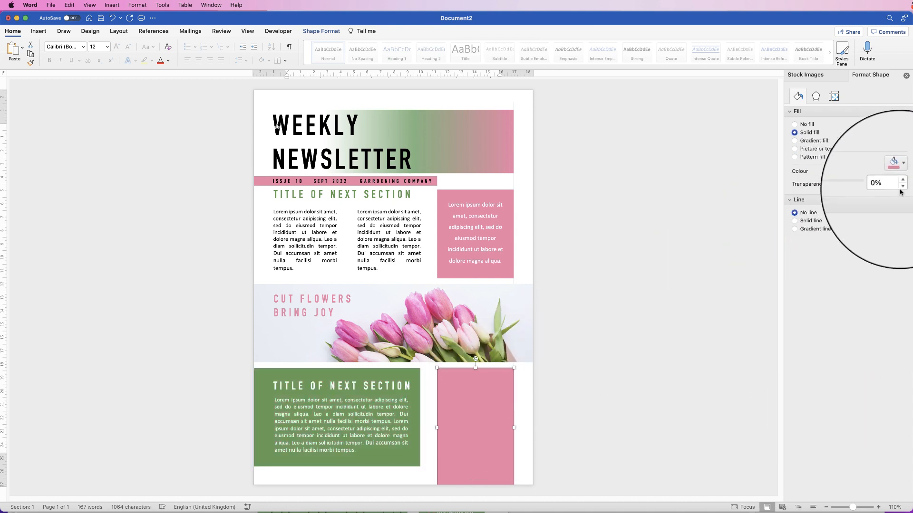
{"action": "left_click", "coordinate": [900, 172]}
{"action": "left_click", "coordinate": [877, 281]}
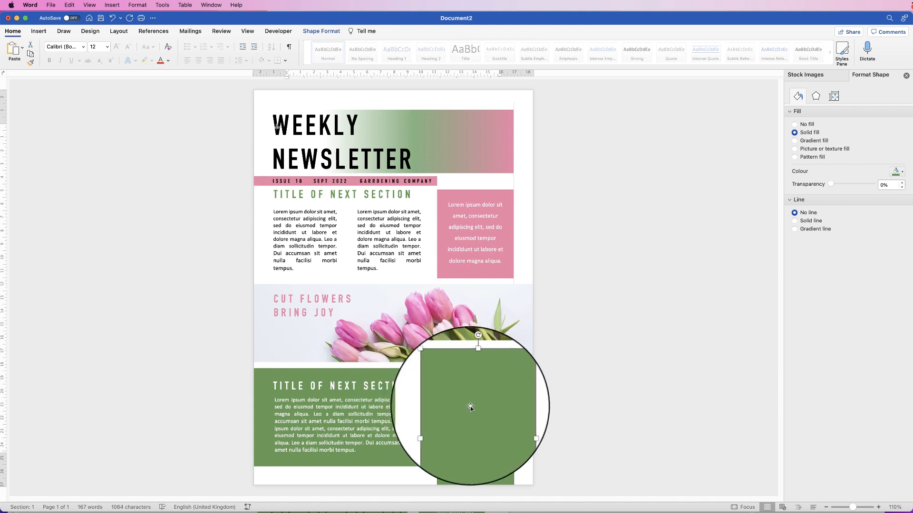
{"action": "left_click", "coordinate": [902, 172]}
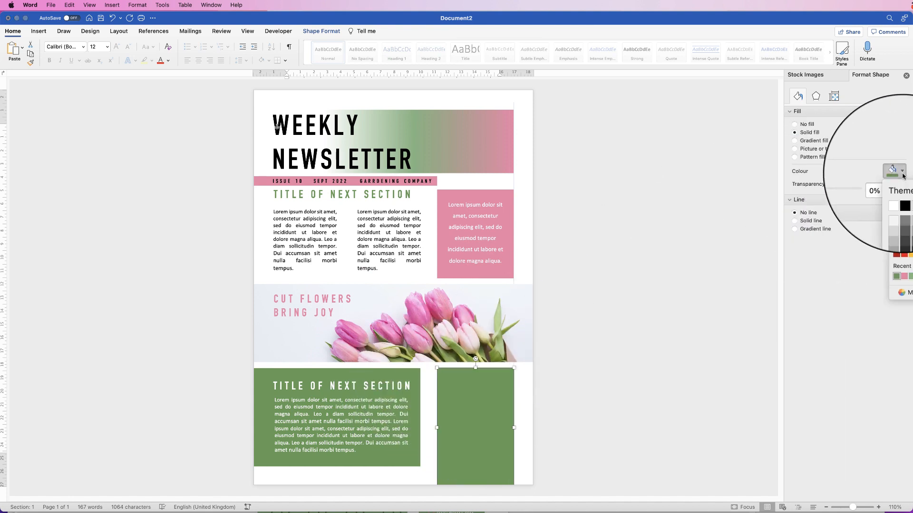
{"action": "left_click", "coordinate": [910, 276]}
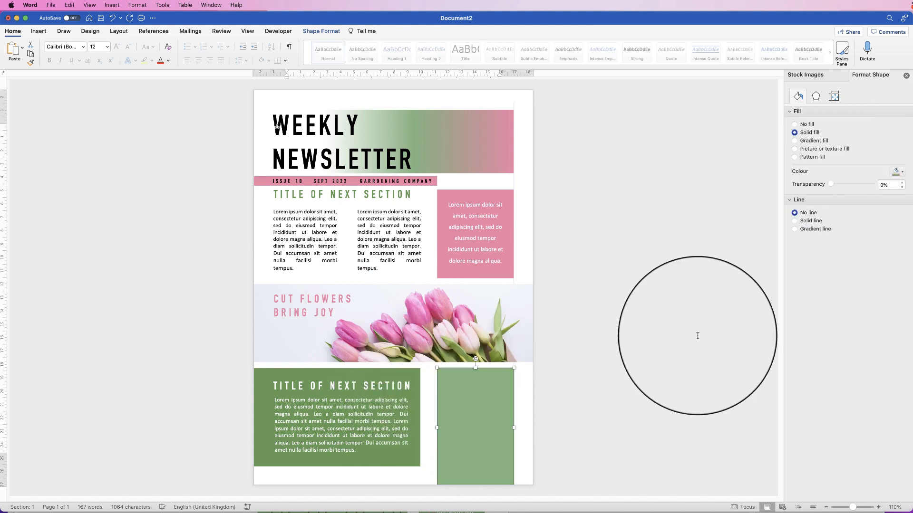
Reapply a recent green fill to the left text block.
{"action": "left_click", "coordinate": [411, 399]}
{"action": "left_click", "coordinate": [901, 171]}
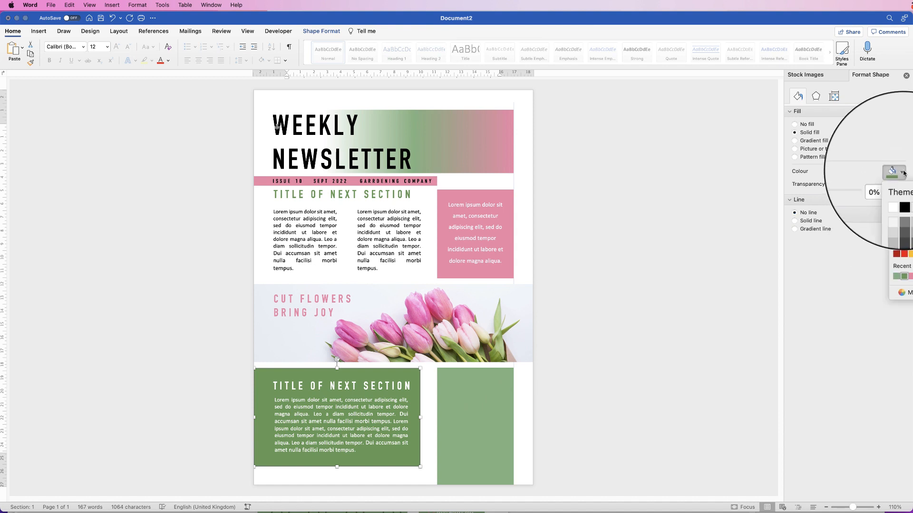
{"action": "left_click", "coordinate": [895, 276]}
{"action": "left_click", "coordinate": [486, 416]}
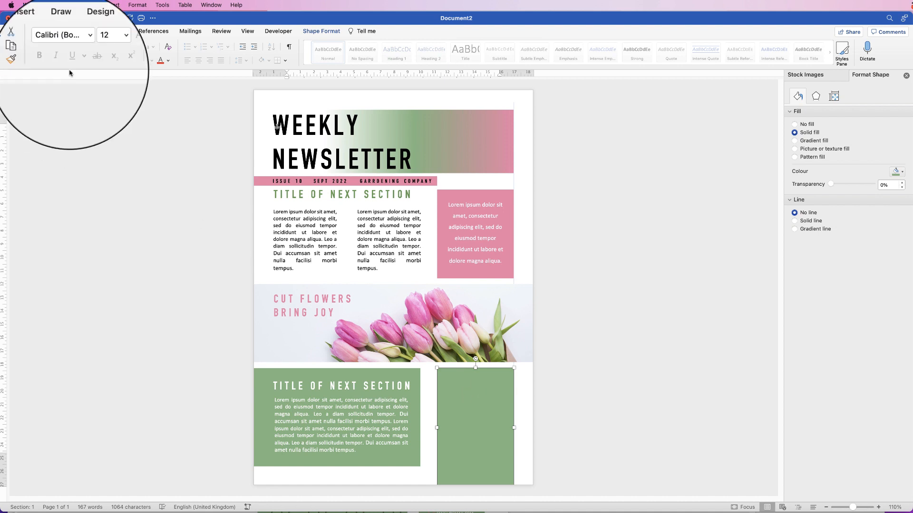
Insert Plant Logo copy.png as a picture from file.
{"action": "left_click", "coordinate": [39, 31]}
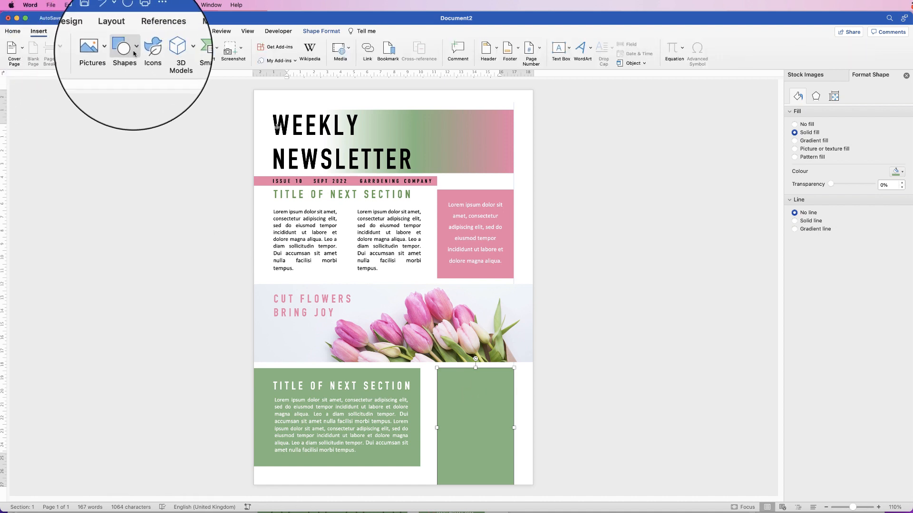
{"action": "left_click", "coordinate": [106, 47]}
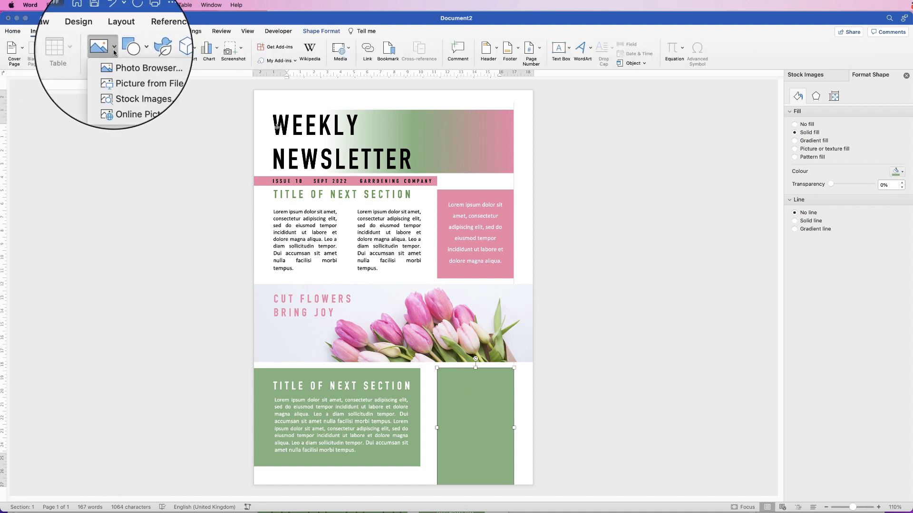
{"action": "left_click", "coordinate": [123, 76]}
{"action": "left_click_drag", "start_coordinate": [755, 156], "coordinate": [756, 304]}
{"action": "left_click", "coordinate": [477, 190]}
{"action": "left_click", "coordinate": [732, 361]}
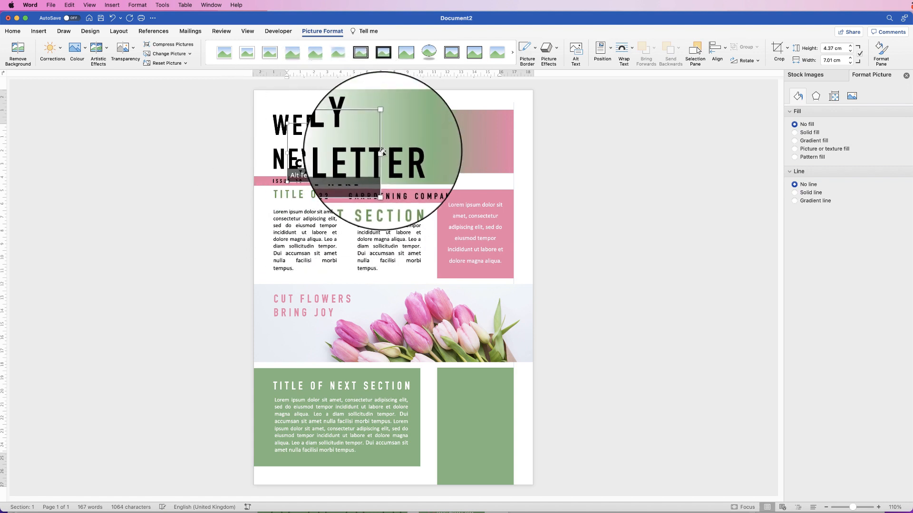
Set the logo to In Front of Text and move it to the top of the green side box.
{"action": "left_click", "coordinate": [625, 52]}
{"action": "left_click", "coordinate": [639, 132]}
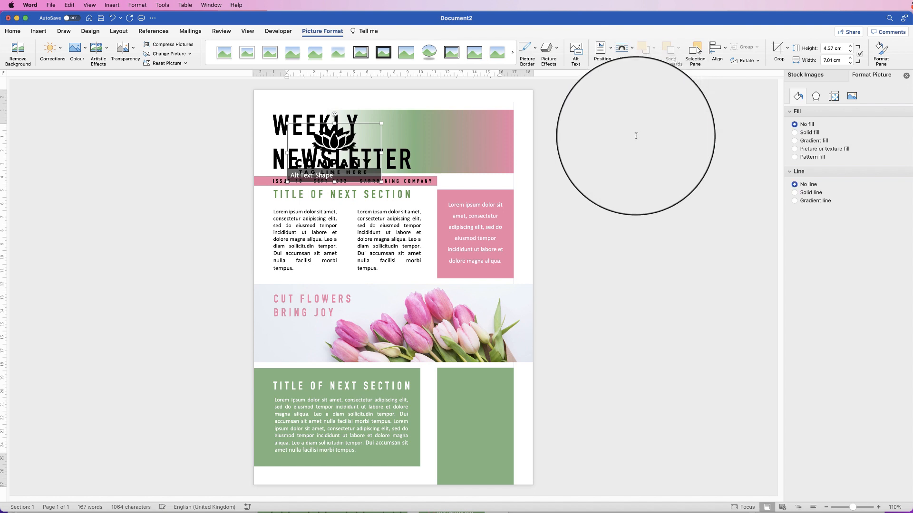
{"action": "left_click_drag", "start_coordinate": [344, 156], "coordinate": [474, 383]}
{"action": "left_click", "coordinate": [536, 380]}
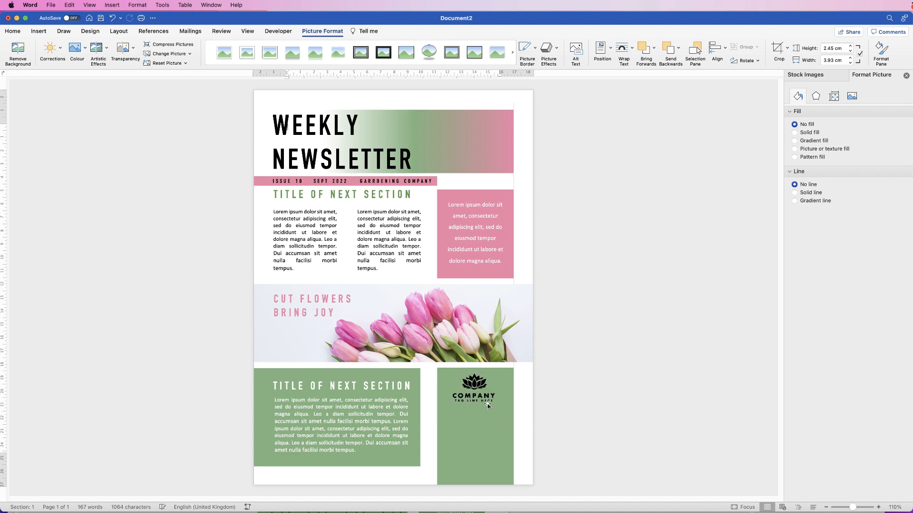
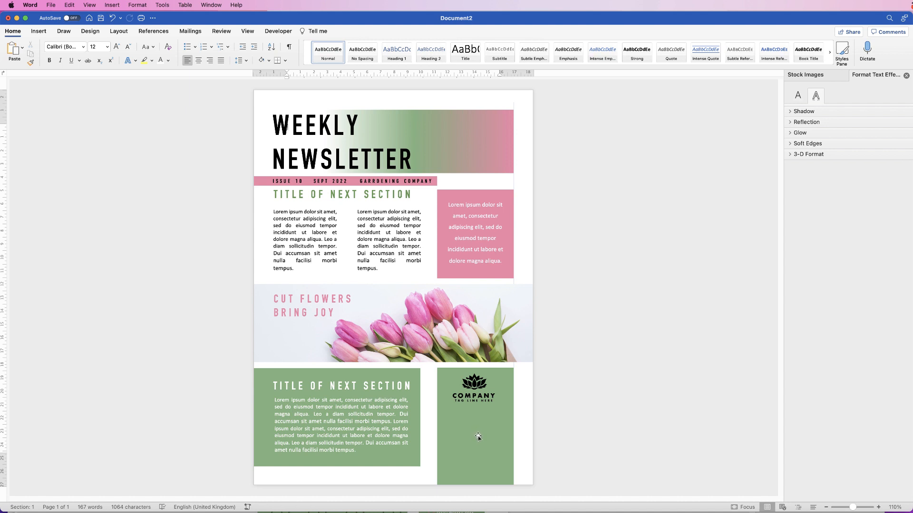
Copy the second column's text box into the green panel, making its text white and left-aligned.
{"action": "left_click", "coordinate": [392, 243]}
{"action": "left_click_drag", "start_coordinate": [388, 236], "coordinate": [479, 433]}
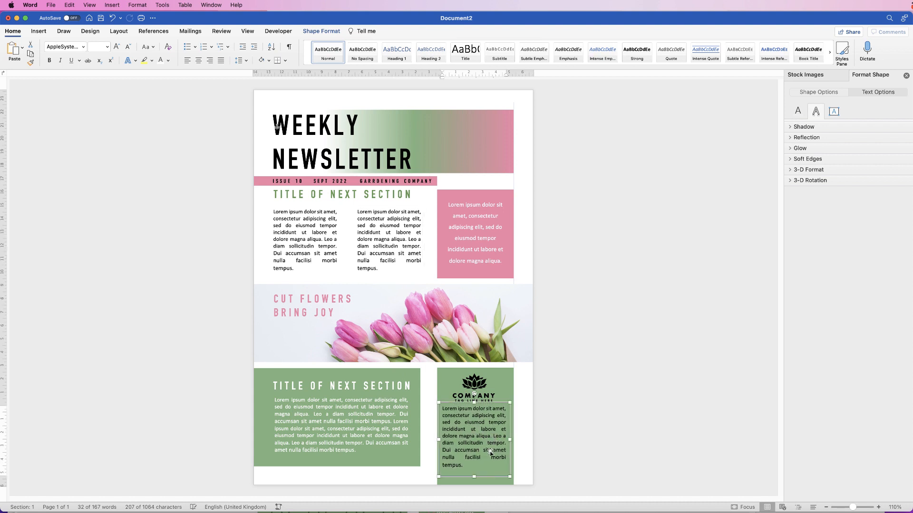
{"action": "left_click", "coordinate": [161, 59]}
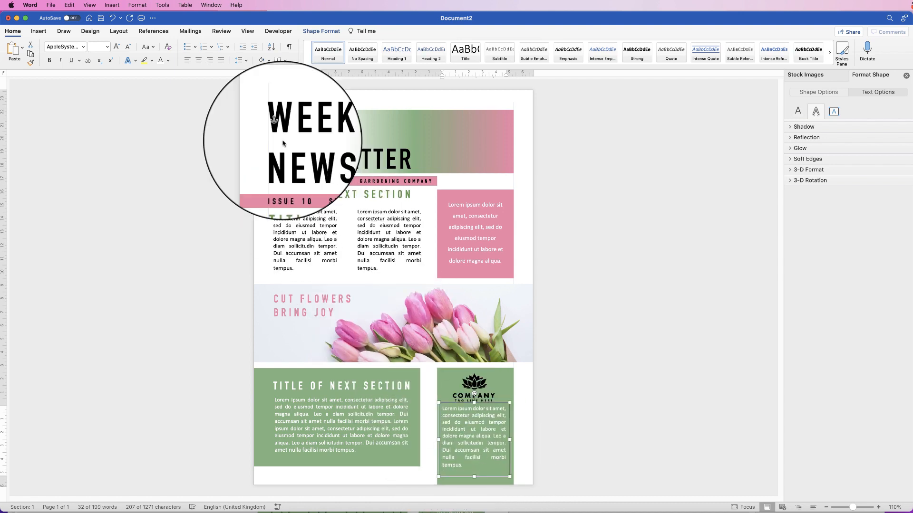
{"action": "left_click", "coordinate": [187, 61]}
Delete the sentences from 'Leo a diam' onward, shorten the box, and nudge it right.
{"action": "left_click", "coordinate": [499, 466]}
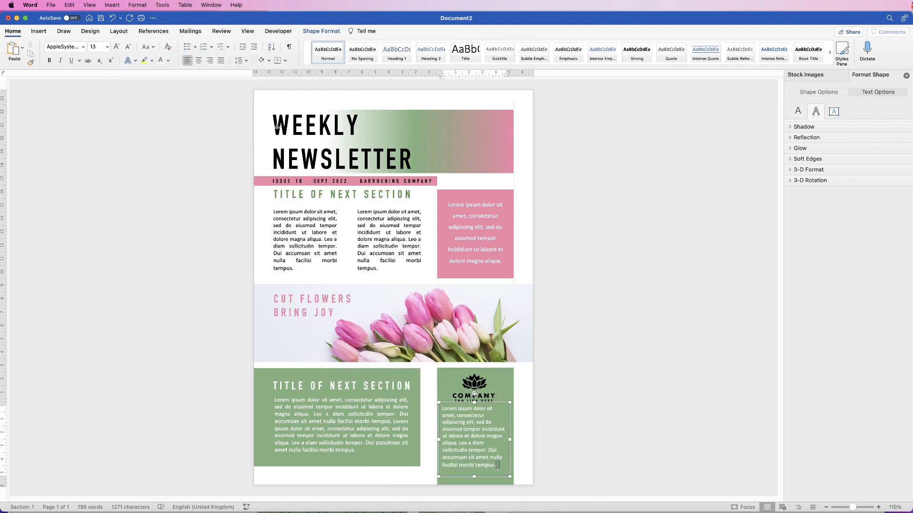
{"action": "left_click_drag", "start_coordinate": [496, 466], "coordinate": [461, 444]}
{"action": "key", "text": "BackSpace"}
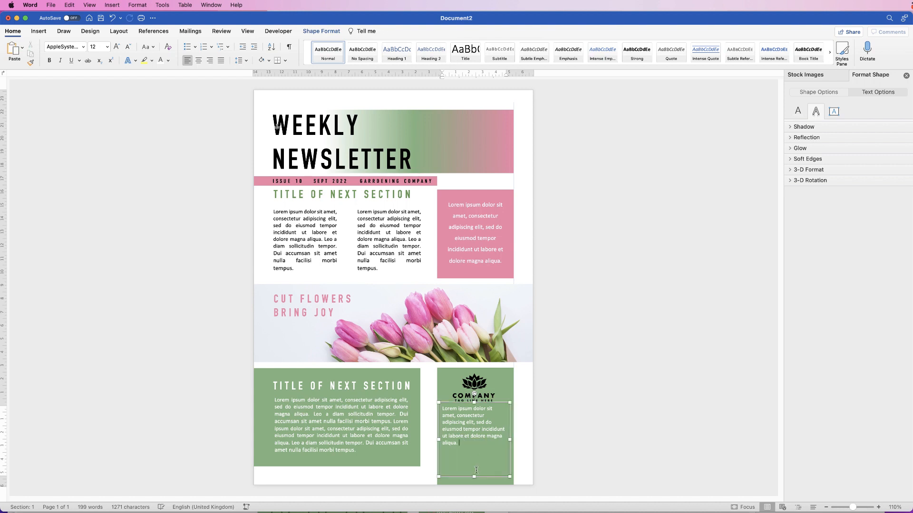
{"action": "left_click_drag", "start_coordinate": [474, 477], "coordinate": [468, 429]}
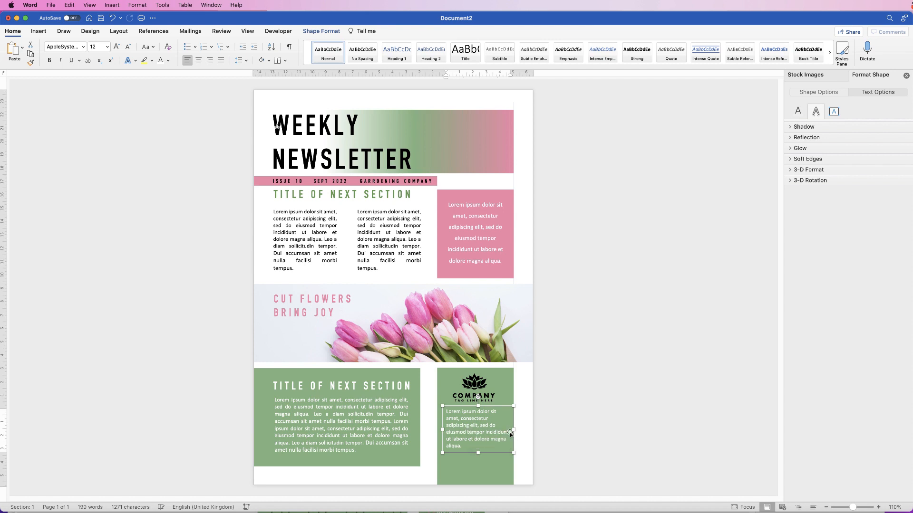
{"action": "left_click", "coordinate": [547, 417]}
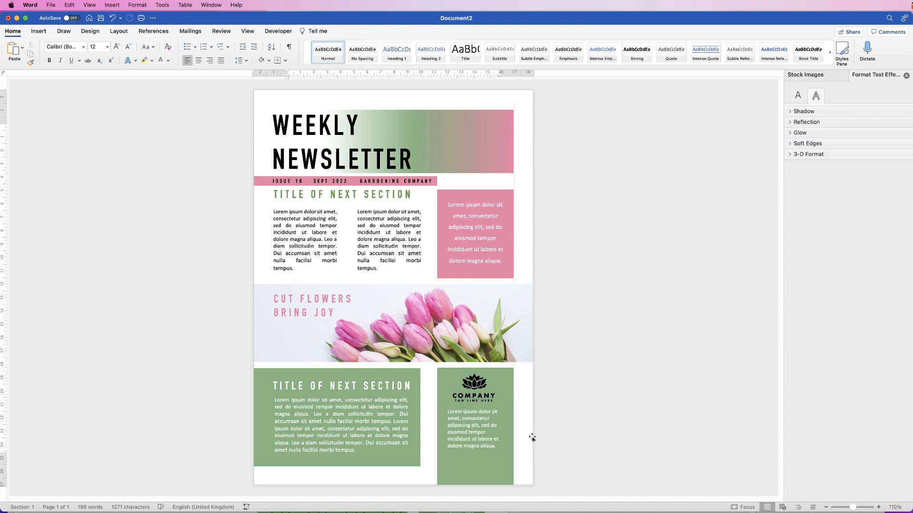
{"action": "left_click", "coordinate": [469, 433]}
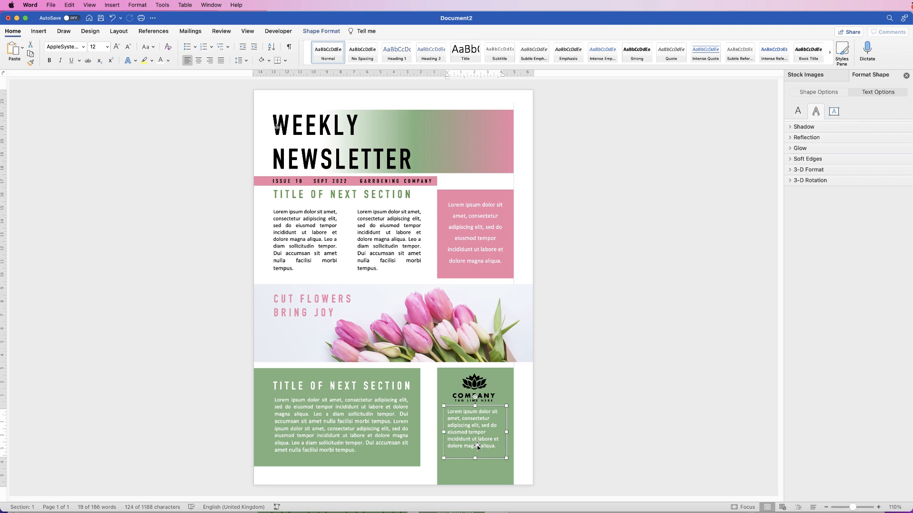
{"action": "key", "text": "Right"}
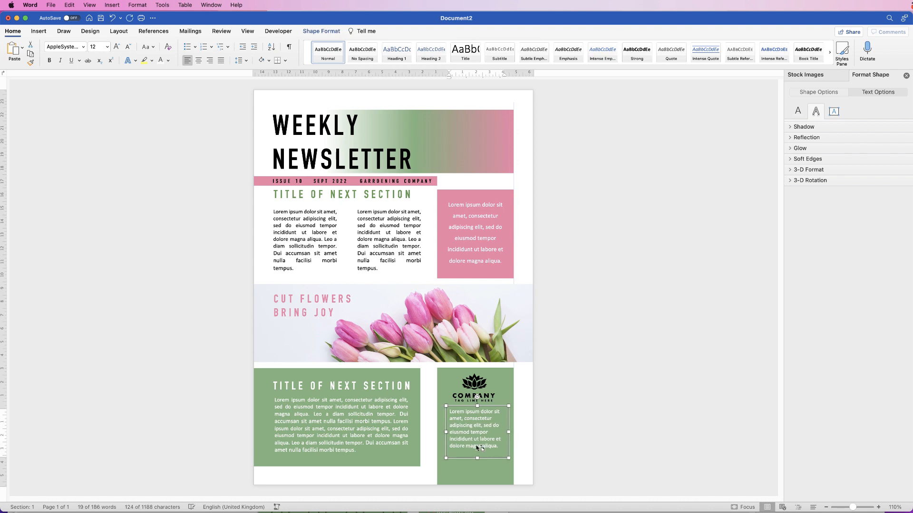
{"action": "left_click", "coordinate": [579, 375]}
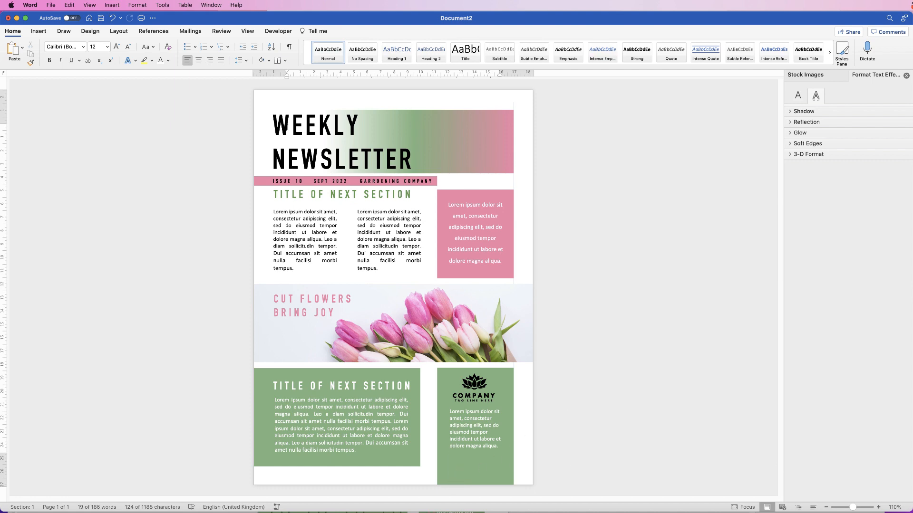
{"action": "left_click_drag", "start_coordinate": [853, 508], "coordinate": [858, 507]}
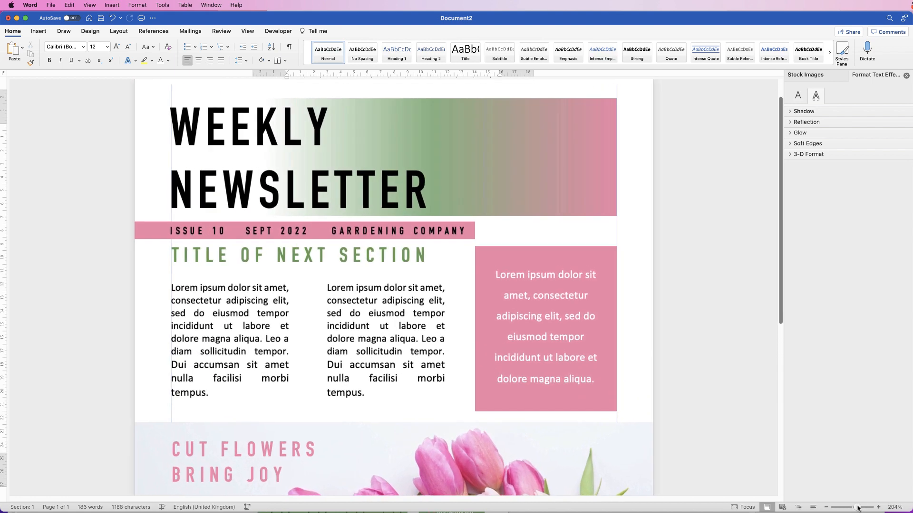
Insert the classic telephone icon found by searching the icon library for PHONE.
{"action": "scroll", "coordinate": [772, 351], "scroll_direction": "down", "scroll_amount": 10}
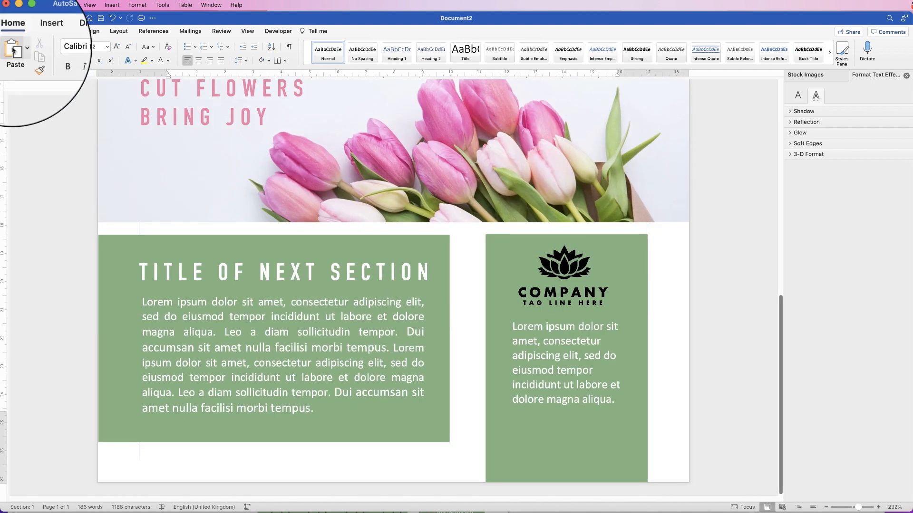
{"action": "left_click", "coordinate": [39, 31]}
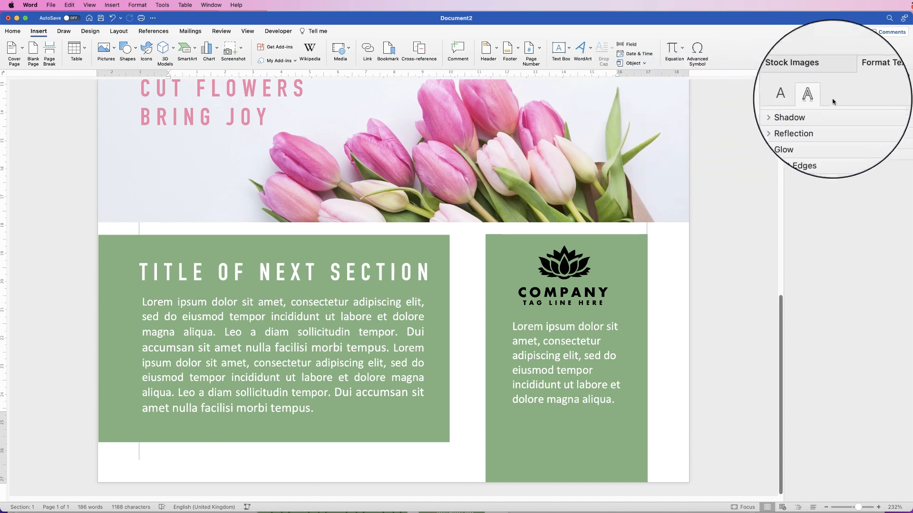
{"action": "left_click", "coordinate": [818, 76]}
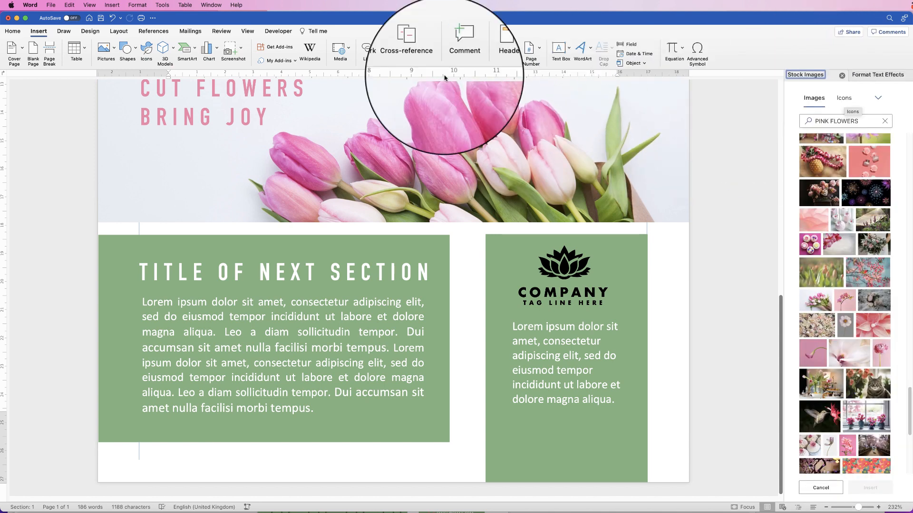
{"action": "left_click", "coordinate": [146, 50]}
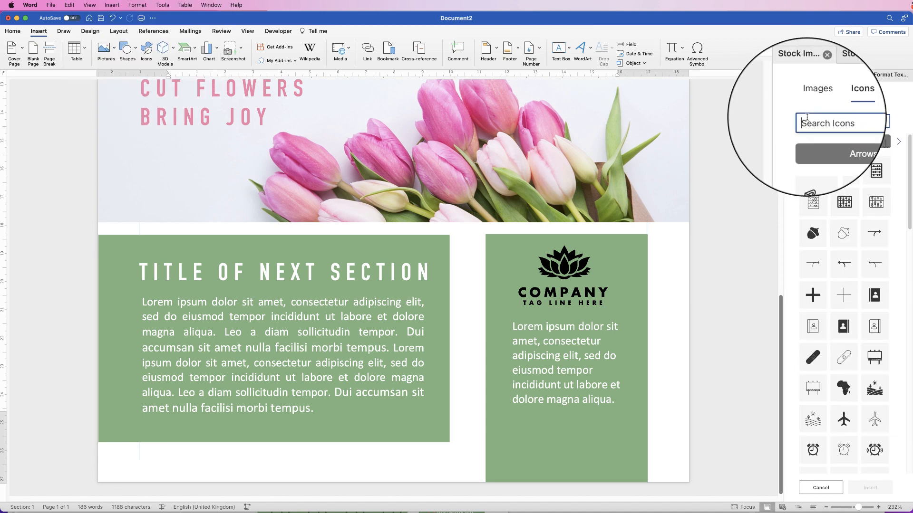
{"action": "type", "text": "PHONE"}
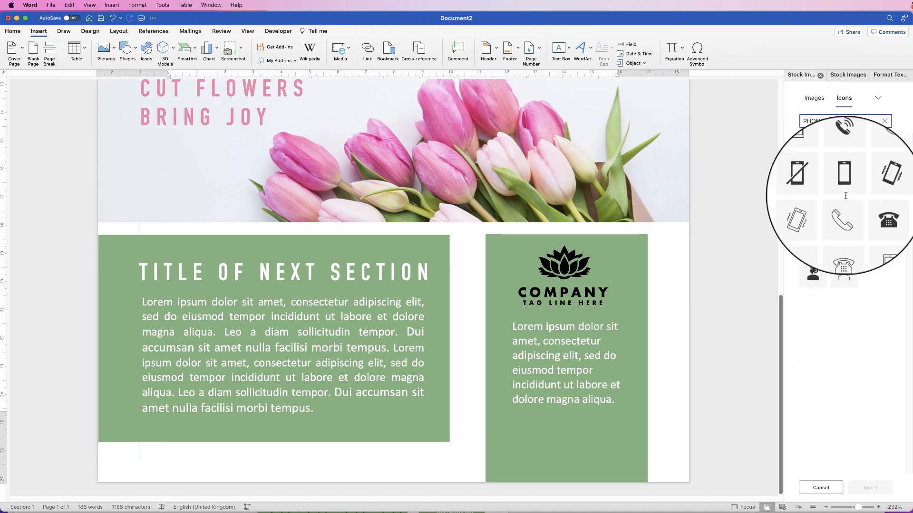
{"action": "left_click", "coordinate": [880, 210]}
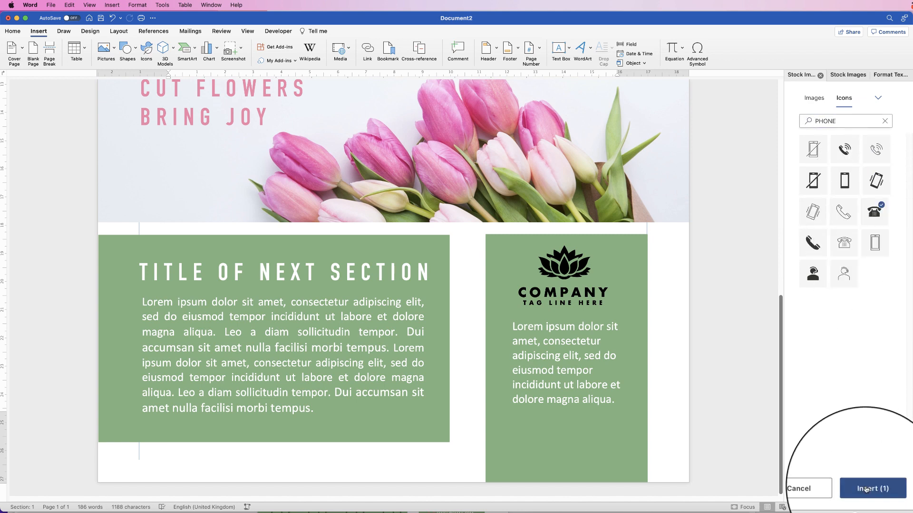
{"action": "left_click", "coordinate": [870, 487]}
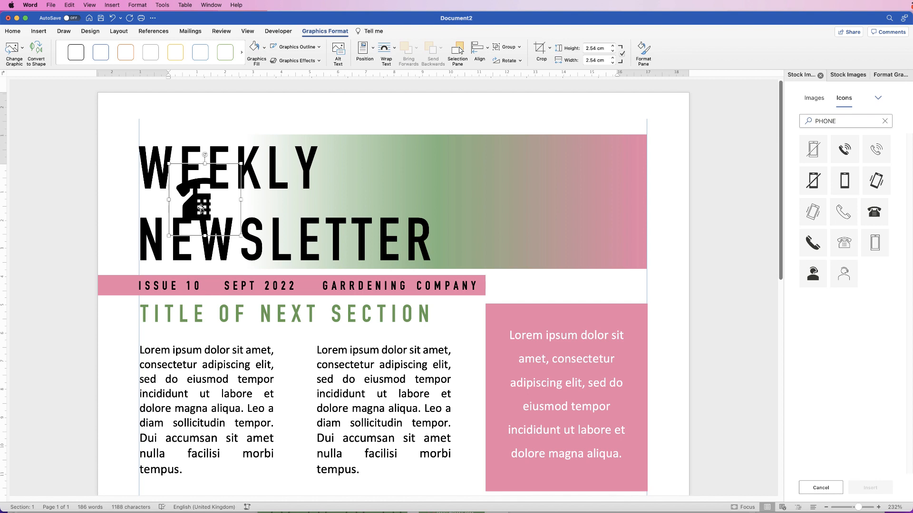
Set the phone icon to In Front of Text and move it into the green company panel.
{"action": "left_click", "coordinate": [396, 52]}
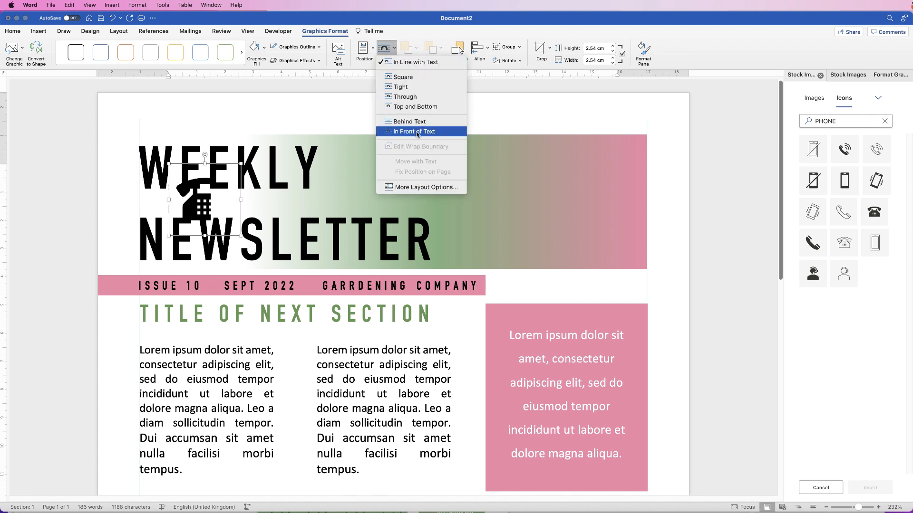
{"action": "left_click", "coordinate": [415, 133]}
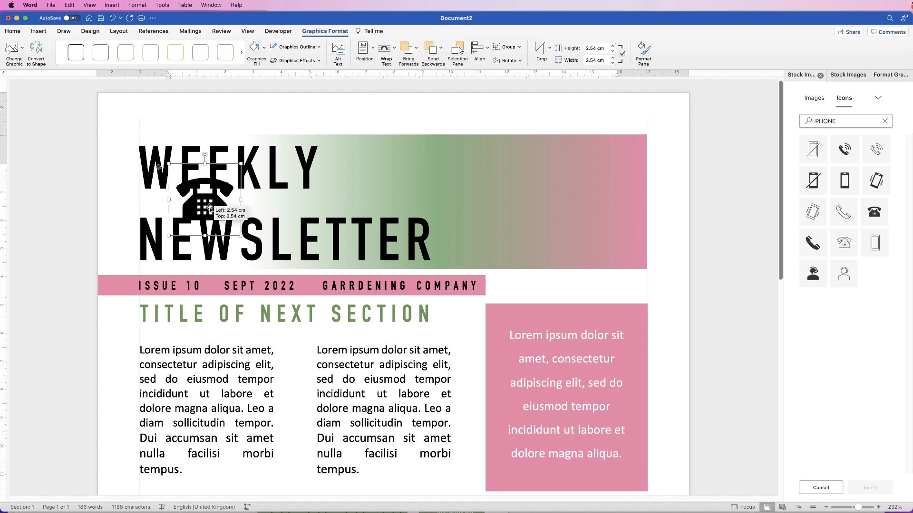
{"action": "left_click_drag", "start_coordinate": [214, 209], "coordinate": [490, 482]}
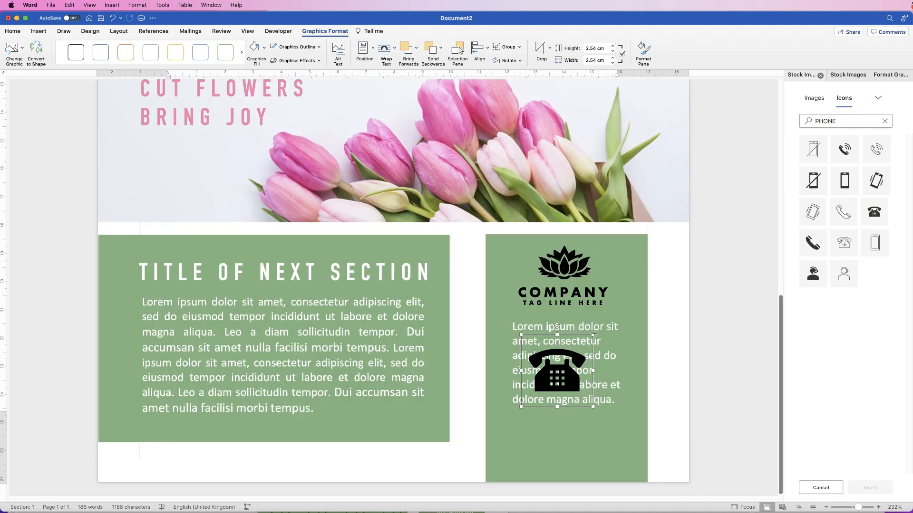
{"action": "left_click_drag", "start_coordinate": [594, 333], "coordinate": [523, 424]}
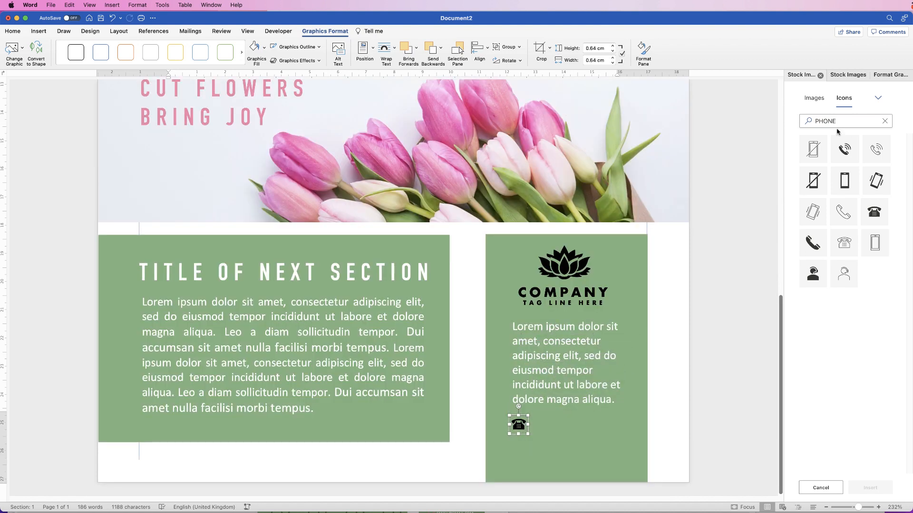
Replace the icon search term PHONE with GLOBE.
{"action": "left_click", "coordinate": [843, 122]}
{"action": "left_click_drag", "start_coordinate": [827, 122], "coordinate": [803, 122]}
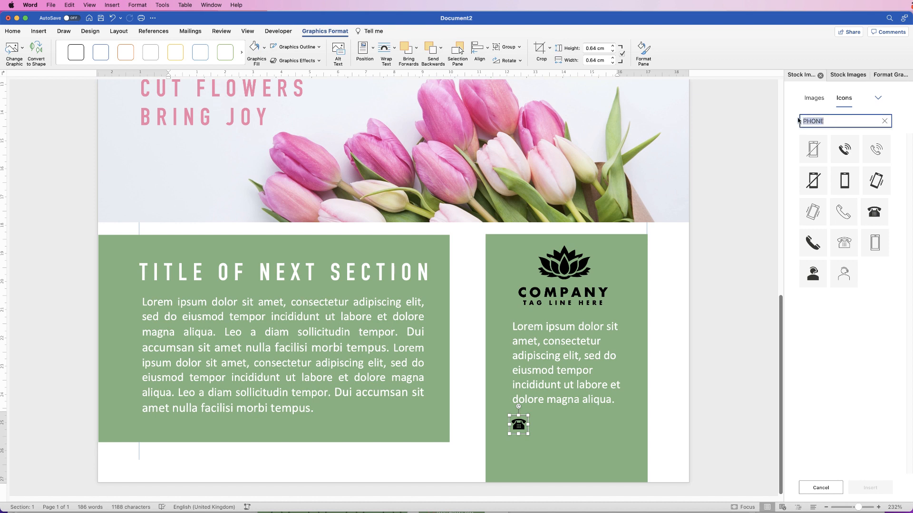
{"action": "type", "text": "GLOBE"}
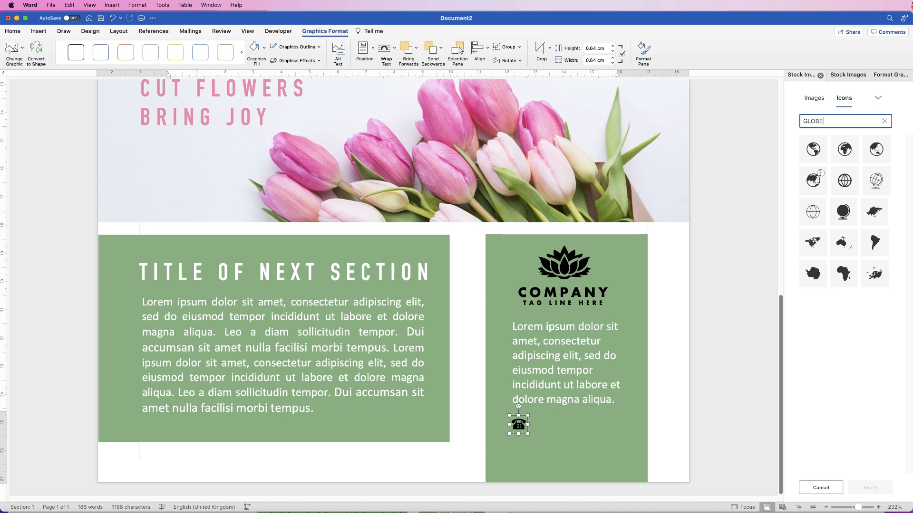
Insert a globe icon from the results and set it to In Front of Text.
{"action": "left_click", "coordinate": [813, 180]}
{"action": "left_click", "coordinate": [866, 489]}
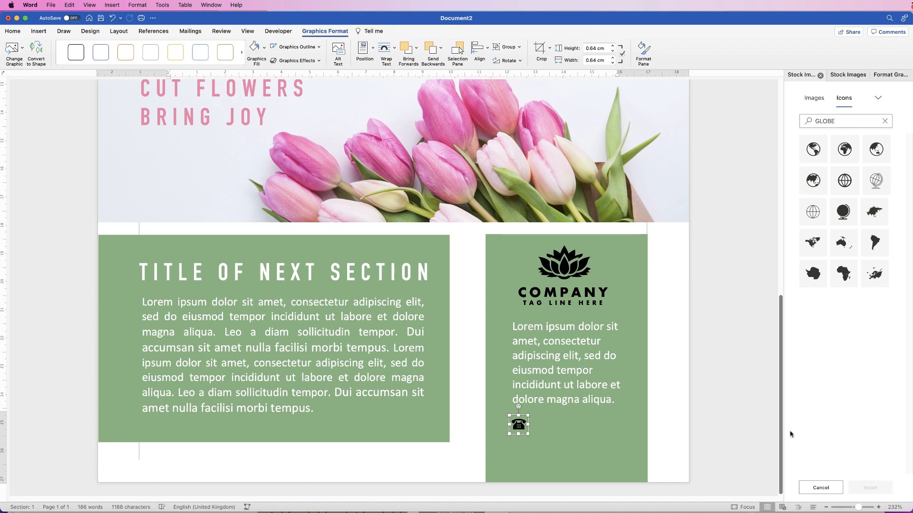
{"action": "left_click", "coordinate": [394, 48]}
{"action": "left_click", "coordinate": [411, 135]}
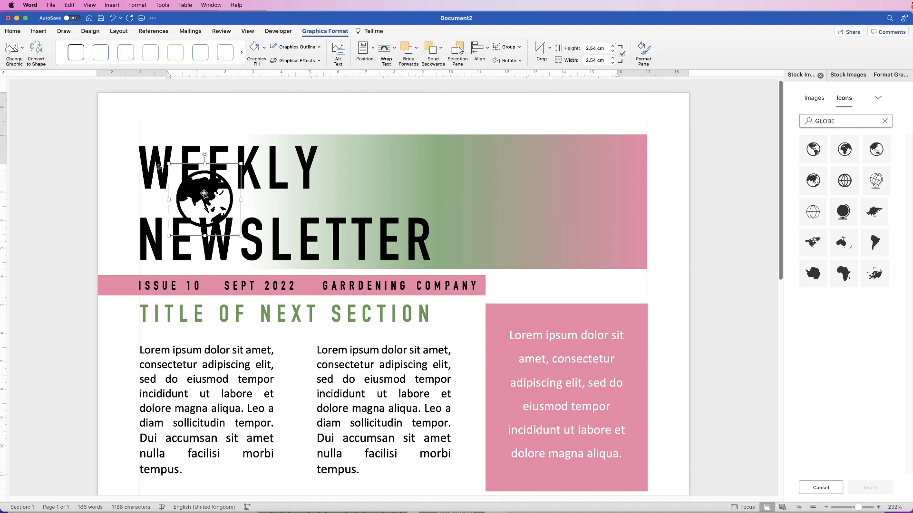
Move the globe down into the green panel beside the phone icon below the paragraph.
{"action": "left_click_drag", "start_coordinate": [217, 217], "coordinate": [504, 486]}
{"action": "left_click_drag", "start_coordinate": [780, 272], "coordinate": [788, 454]}
{"action": "left_click_drag", "start_coordinate": [490, 108], "coordinate": [558, 499]}
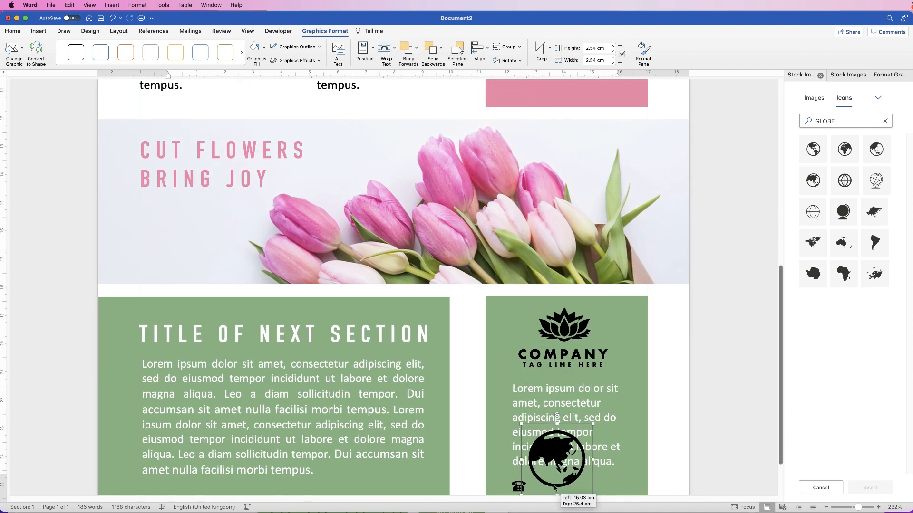
{"action": "left_click_drag", "start_coordinate": [858, 507], "coordinate": [852, 508]}
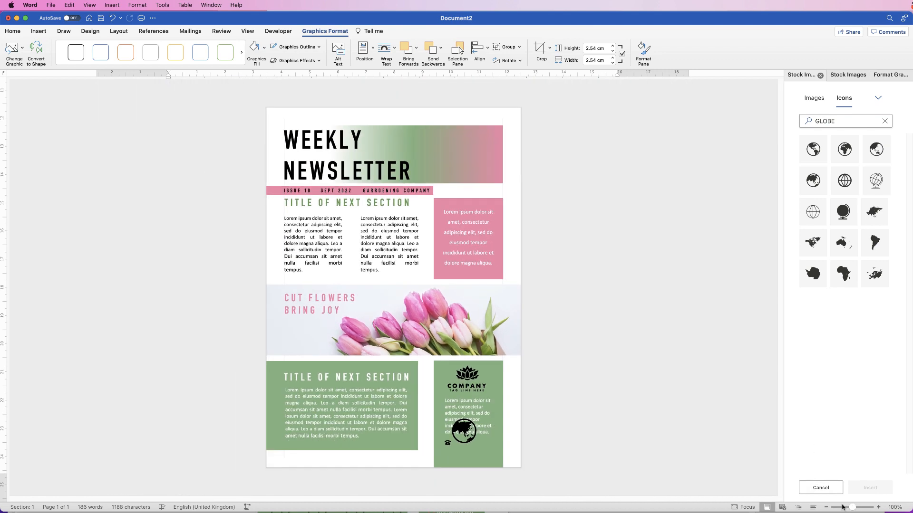
{"action": "left_click_drag", "start_coordinate": [465, 433], "coordinate": [449, 453]}
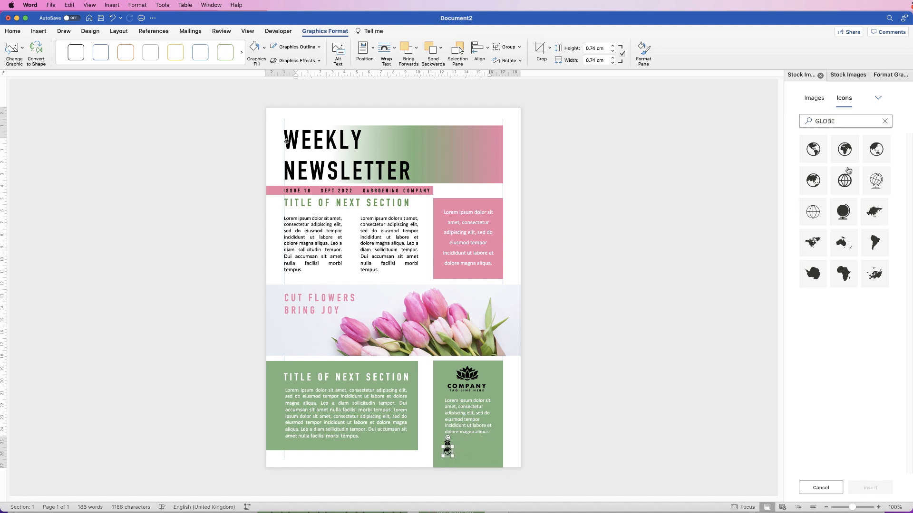
{"action": "left_click_drag", "start_coordinate": [829, 121], "coordinate": [799, 122]}
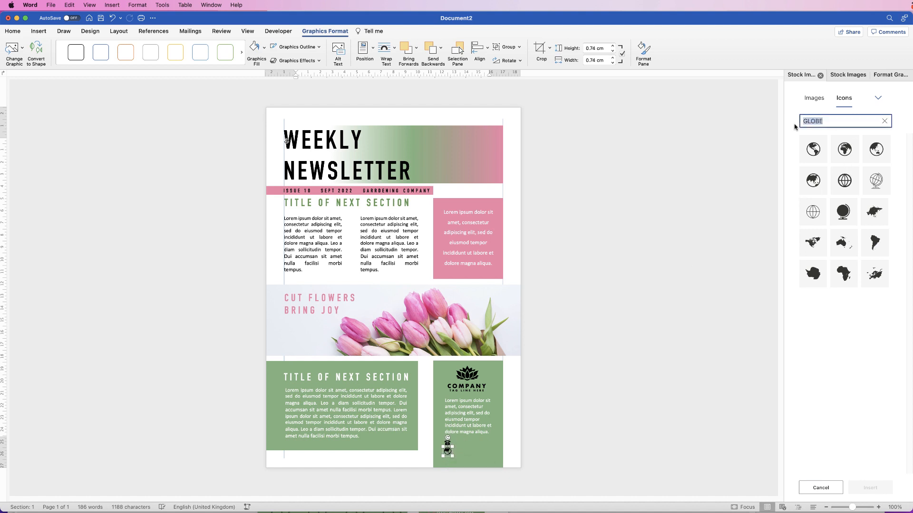
Insert an envelope icon, set it In Front of Text, and drag it into the green box.
{"action": "type", "text": "EMAIL"}
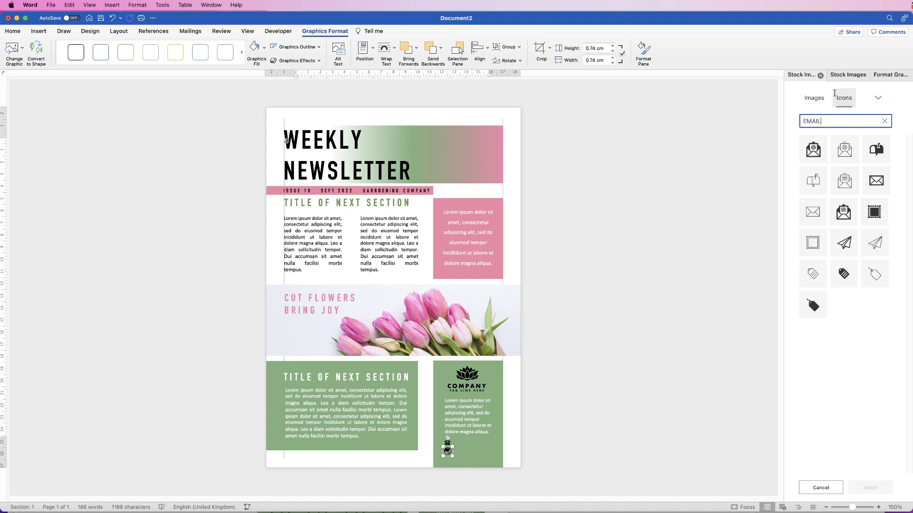
{"action": "left_click", "coordinate": [884, 172]}
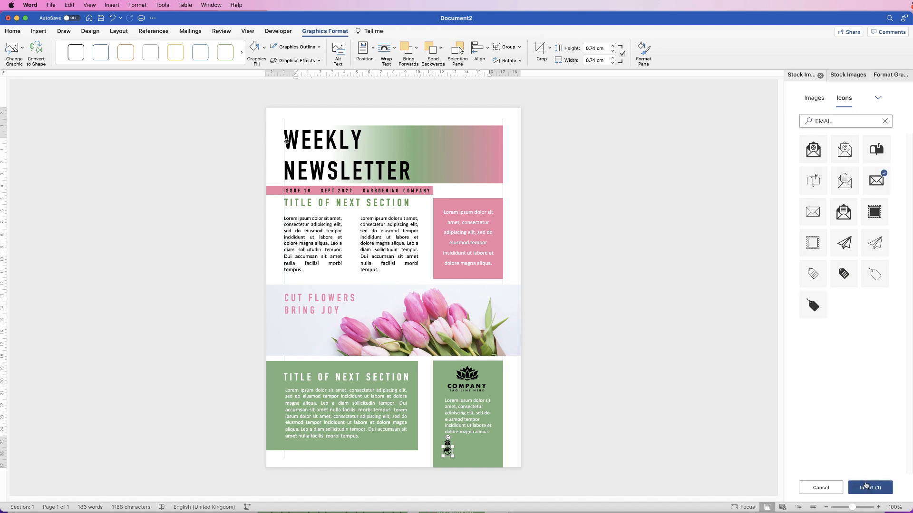
{"action": "left_click", "coordinate": [866, 485]}
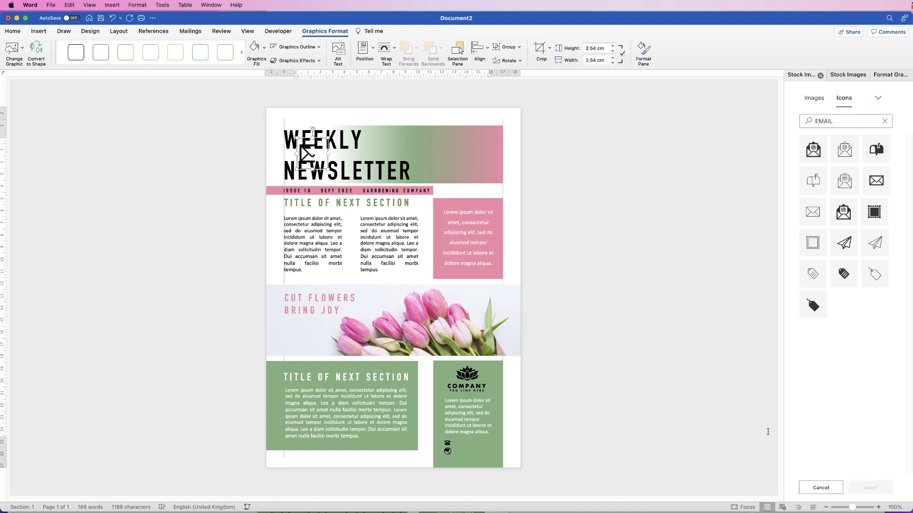
{"action": "left_click", "coordinate": [386, 53]}
{"action": "left_click", "coordinate": [403, 132]}
{"action": "left_click_drag", "start_coordinate": [309, 153], "coordinate": [476, 454]}
Shrink the globe to match the phone icon and place it under the phone.
{"action": "left_click_drag", "start_coordinate": [852, 509], "coordinate": [864, 507]}
{"action": "scroll", "coordinate": [778, 415], "scroll_direction": "down", "scroll_amount": 2}
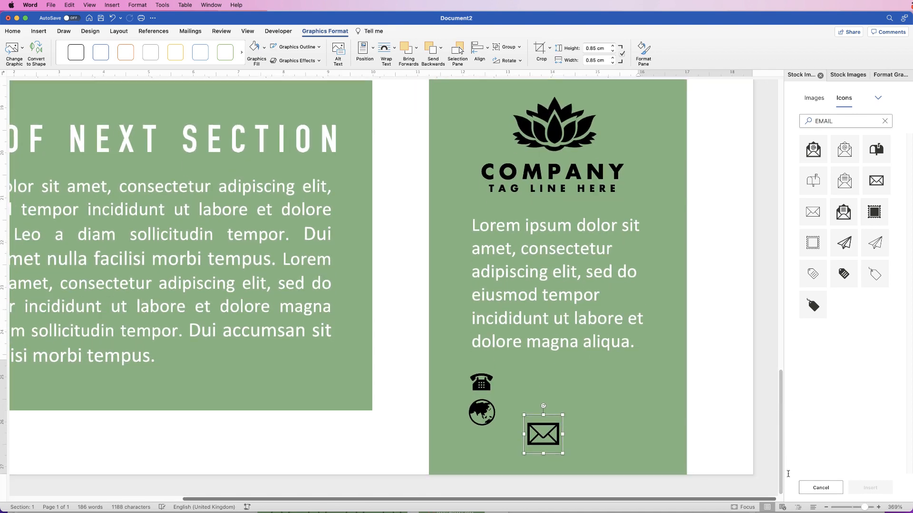
{"action": "left_click_drag", "start_coordinate": [541, 434], "coordinate": [495, 440]}
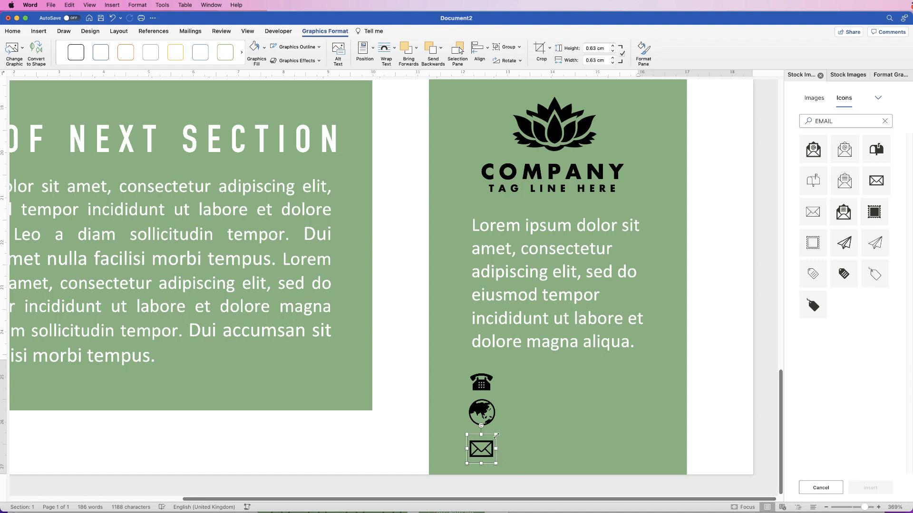
{"action": "left_click", "coordinate": [482, 413]}
{"action": "left_click_drag", "start_coordinate": [498, 397], "coordinate": [486, 409]}
{"action": "left_click_drag", "start_coordinate": [479, 417], "coordinate": [480, 410]}
Shrink the envelope to about 0.64 cm and stack it under the globe, aligned with the others.
{"action": "left_click_drag", "start_coordinate": [479, 449], "coordinate": [474, 441]}
{"action": "left_click_drag", "start_coordinate": [481, 384], "coordinate": [475, 383]}
{"action": "left_click", "coordinate": [476, 415]}
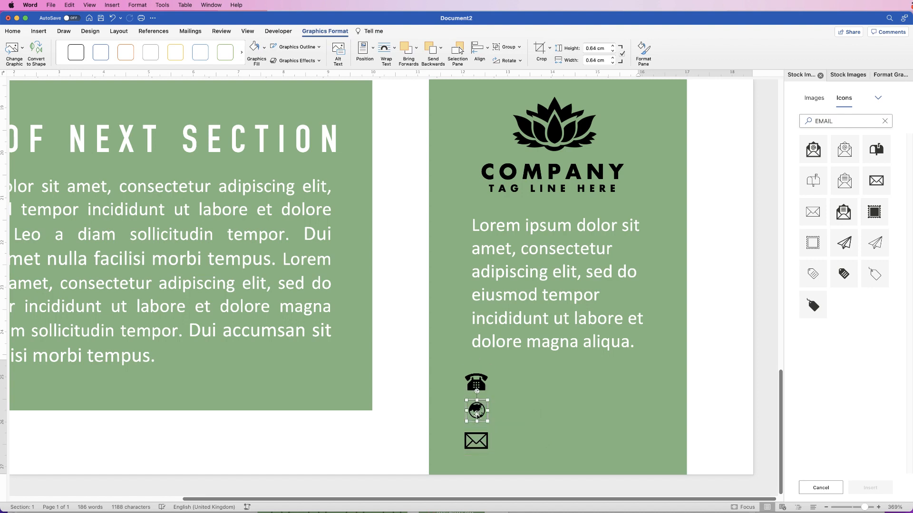
{"action": "left_click", "coordinate": [521, 428]}
{"action": "left_click", "coordinate": [477, 443]}
{"action": "left_click_drag", "start_coordinate": [490, 427], "coordinate": [486, 431]}
{"action": "left_click_drag", "start_coordinate": [475, 444], "coordinate": [477, 438]}
{"action": "left_click", "coordinate": [516, 371]}
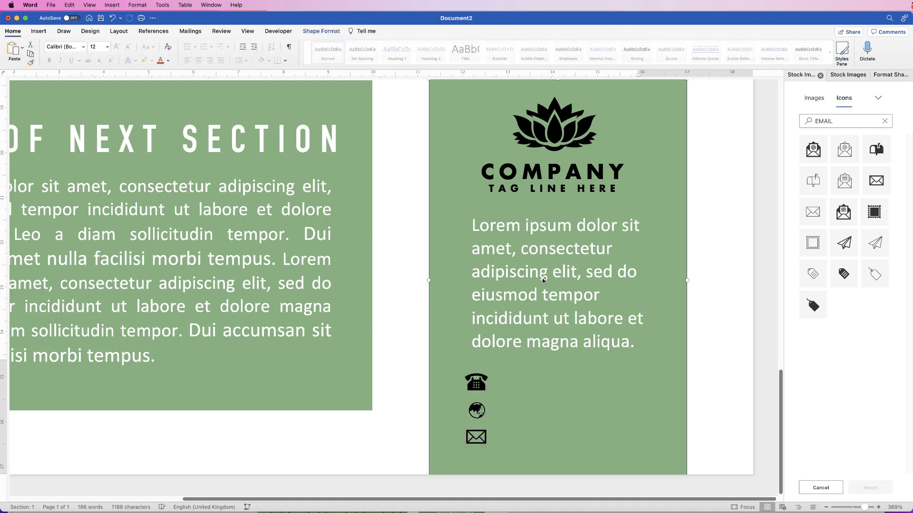
{"action": "left_click", "coordinate": [543, 279]}
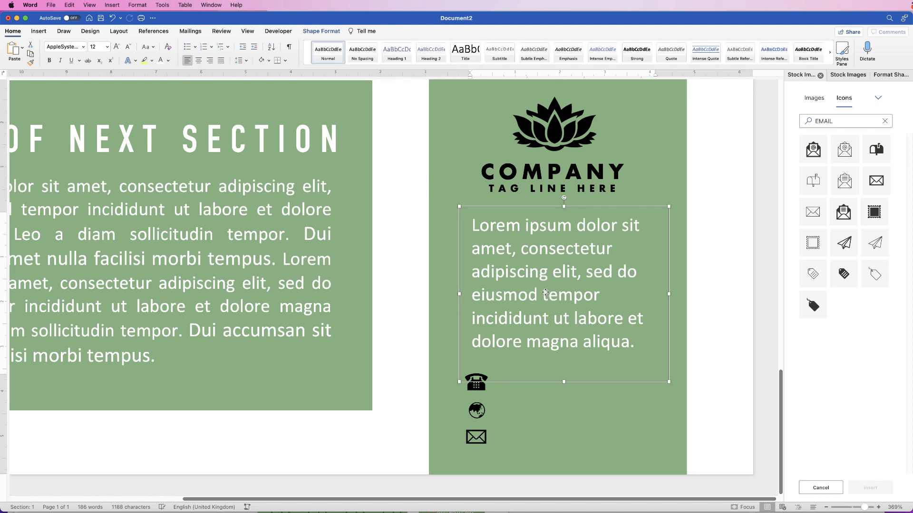
{"action": "left_click_drag", "start_coordinate": [545, 291], "coordinate": [614, 385]}
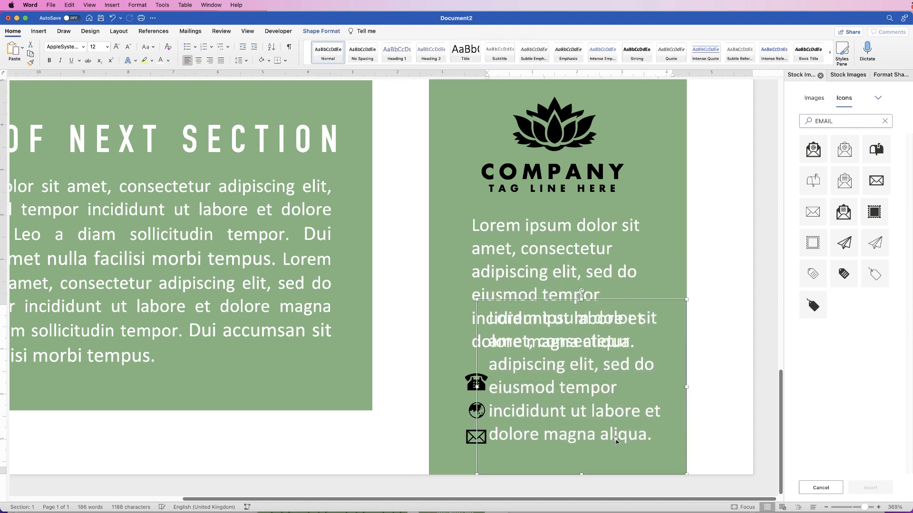
{"action": "left_click_drag", "start_coordinate": [653, 437], "coordinate": [492, 319]}
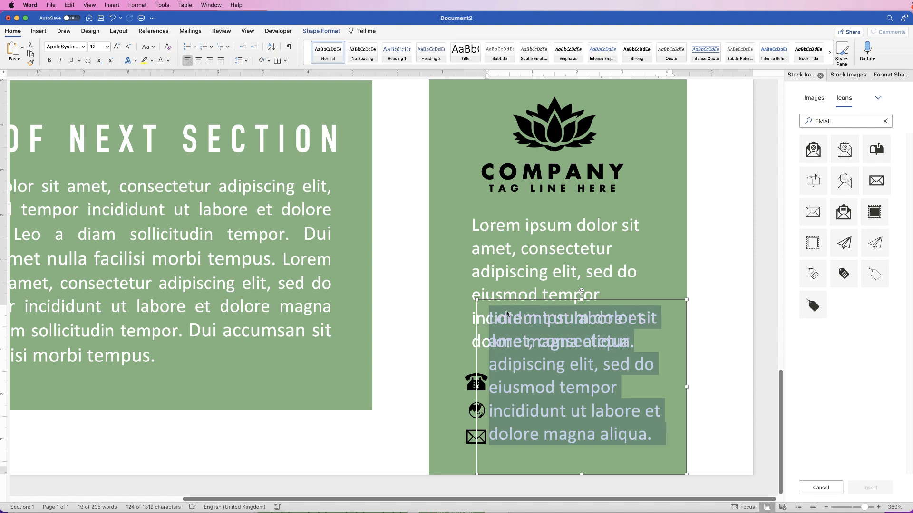
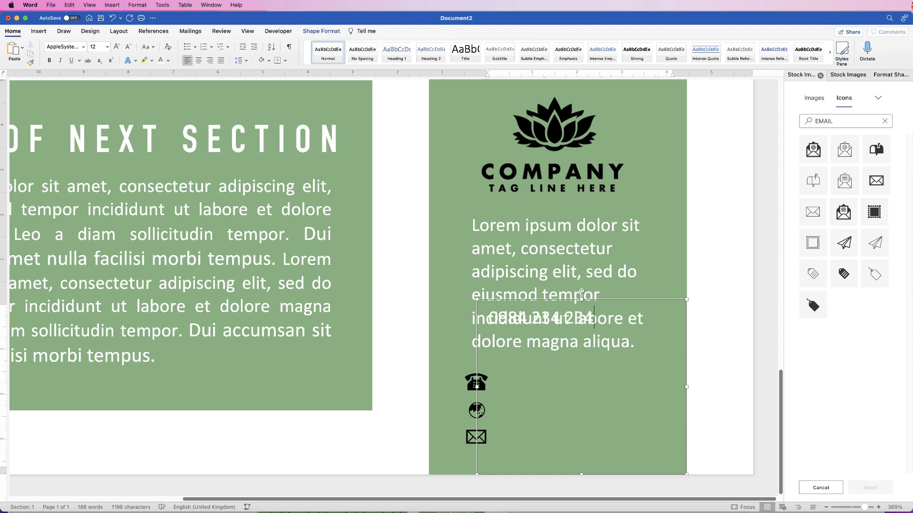
Resize the number box to one line and align it beside the phone icon.
{"action": "left_click_drag", "start_coordinate": [583, 475], "coordinate": [582, 387]}
{"action": "key", "text": "super+z"}
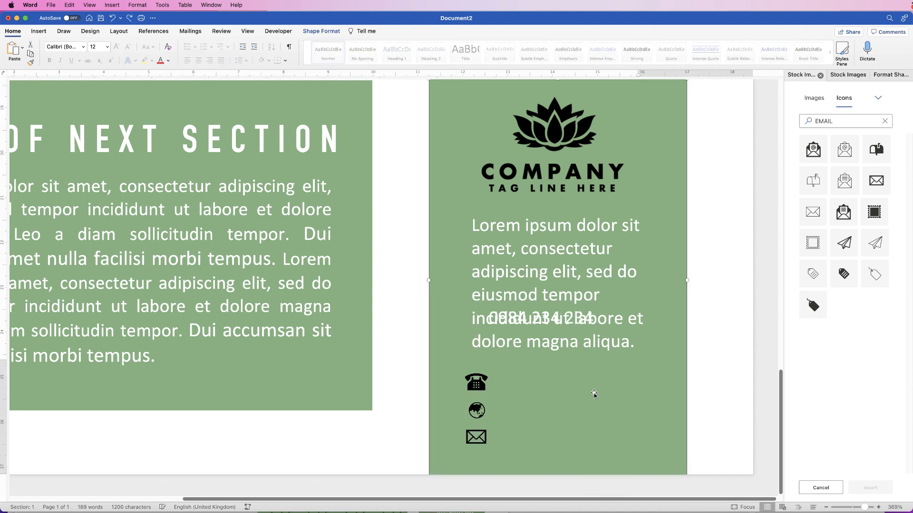
{"action": "left_click_drag", "start_coordinate": [582, 318], "coordinate": [568, 284]}
{"action": "left_click_drag", "start_coordinate": [572, 444], "coordinate": [569, 284]}
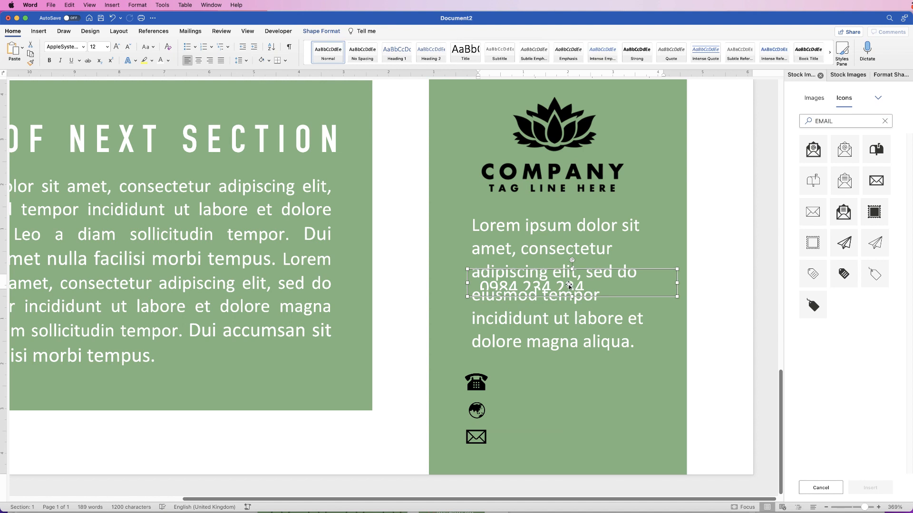
{"action": "left_click_drag", "start_coordinate": [596, 267], "coordinate": [615, 364]}
{"action": "left_click_drag", "start_coordinate": [590, 395], "coordinate": [590, 410]}
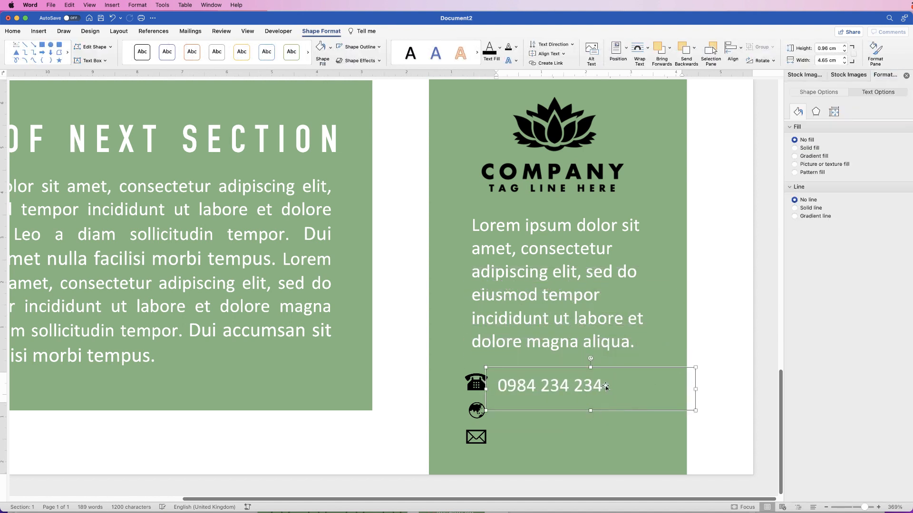
{"action": "left_click_drag", "start_coordinate": [696, 388], "coordinate": [628, 389]}
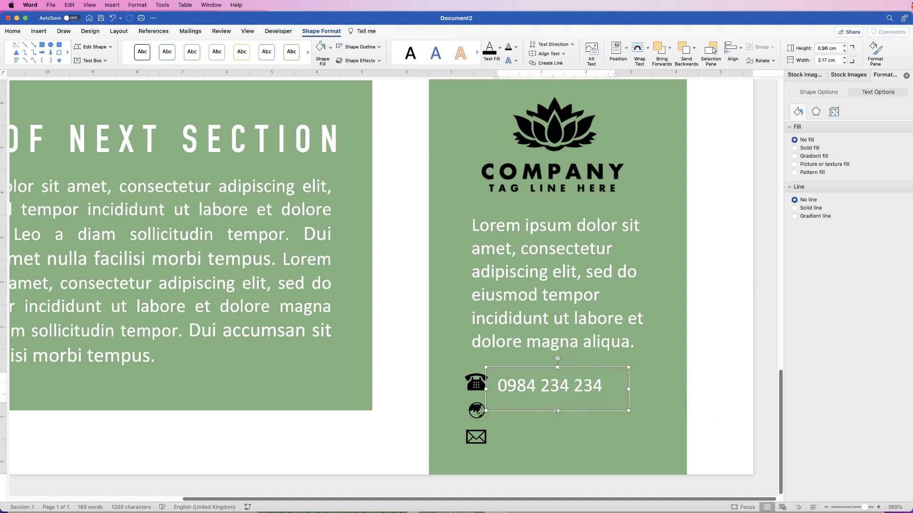
{"action": "left_click_drag", "start_coordinate": [556, 409], "coordinate": [552, 383]}
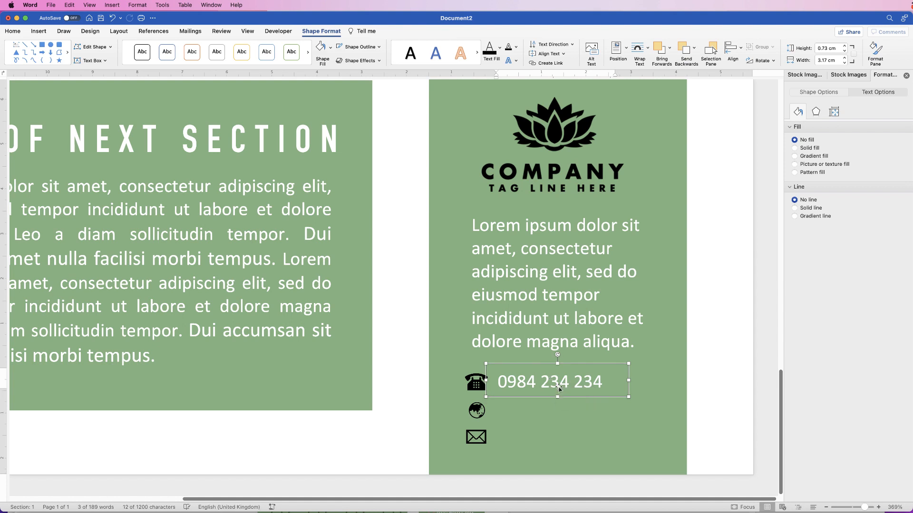
{"action": "key", "text": "alt+Left"}
{"action": "key", "text": "alt+Left"}
{"action": "key", "text": "alt+Left"}
{"action": "key", "text": "alt+Left"}
{"action": "key", "text": "alt+Left"}
{"action": "key", "text": "alt+Down"}
{"action": "key", "text": "alt+Down"}
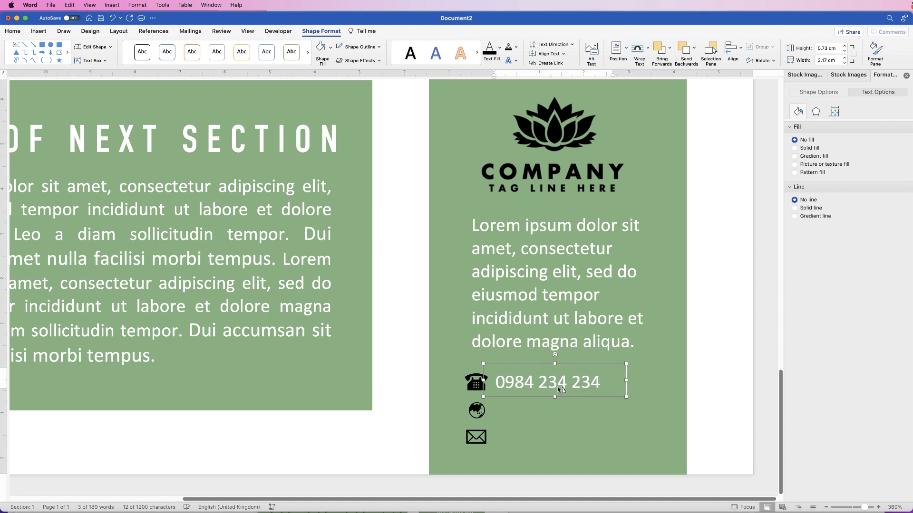
{"action": "key", "text": "alt+Down"}
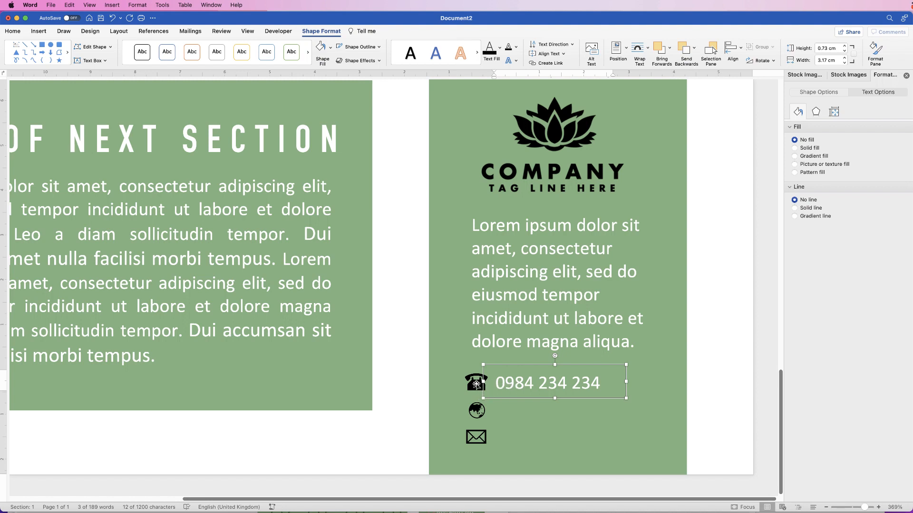
Group the phone icon with its number, then duplicate the number line for the other icons.
{"action": "left_click", "coordinate": [475, 386], "text": "shift"}
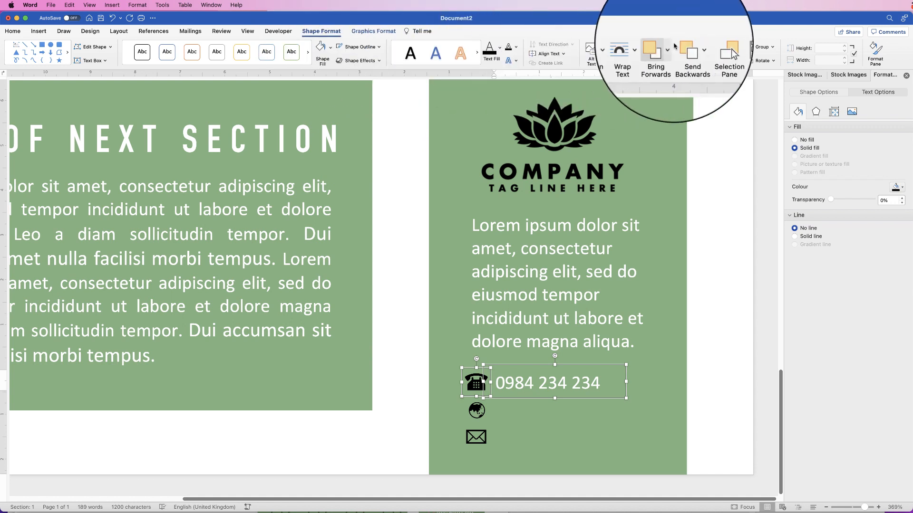
{"action": "left_click", "coordinate": [762, 47]}
{"action": "left_click", "coordinate": [766, 57]}
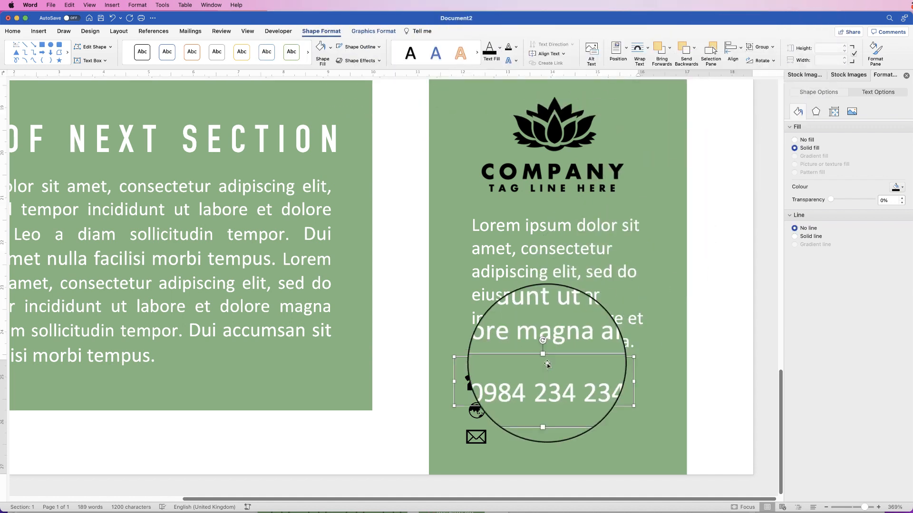
{"action": "left_click_drag", "start_coordinate": [534, 383], "coordinate": [547, 391]}
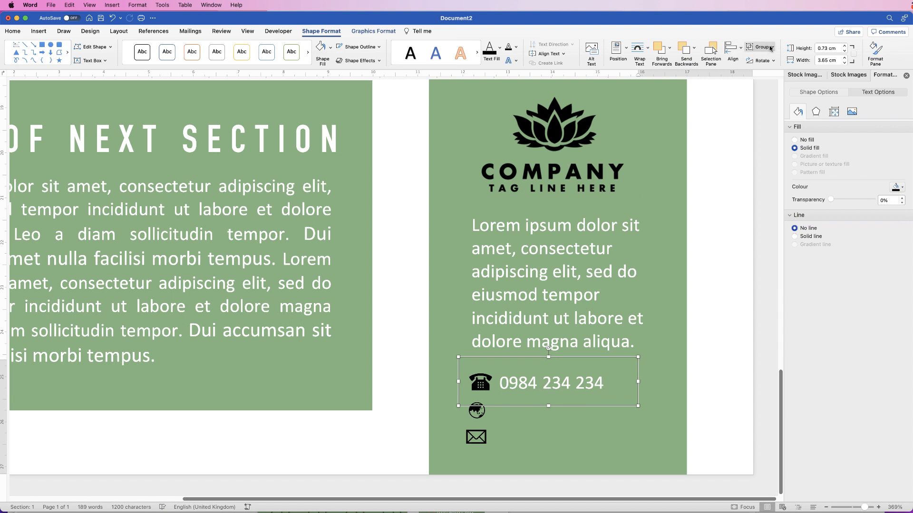
{"action": "left_click", "coordinate": [551, 388]}
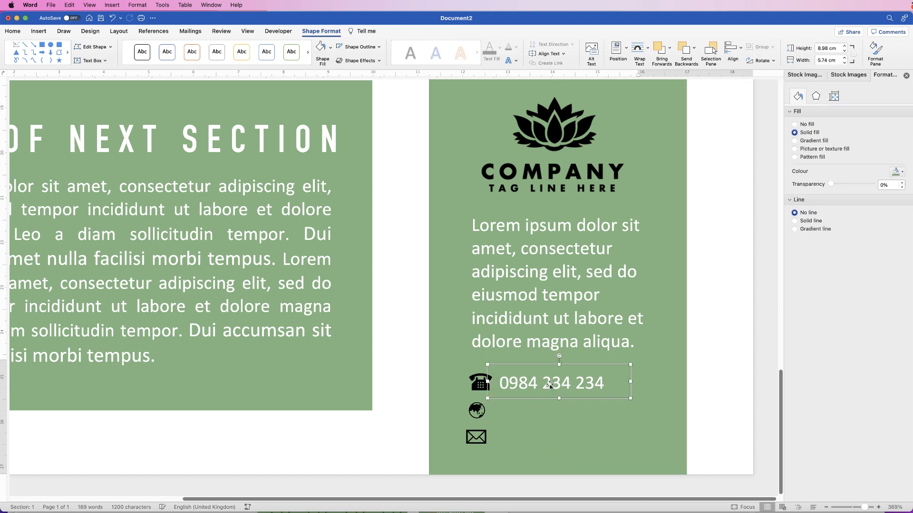
{"action": "left_click_drag", "start_coordinate": [553, 386], "coordinate": [590, 448]}
Group the top phone icon with its phone-number box.
{"action": "left_click", "coordinate": [533, 376]}
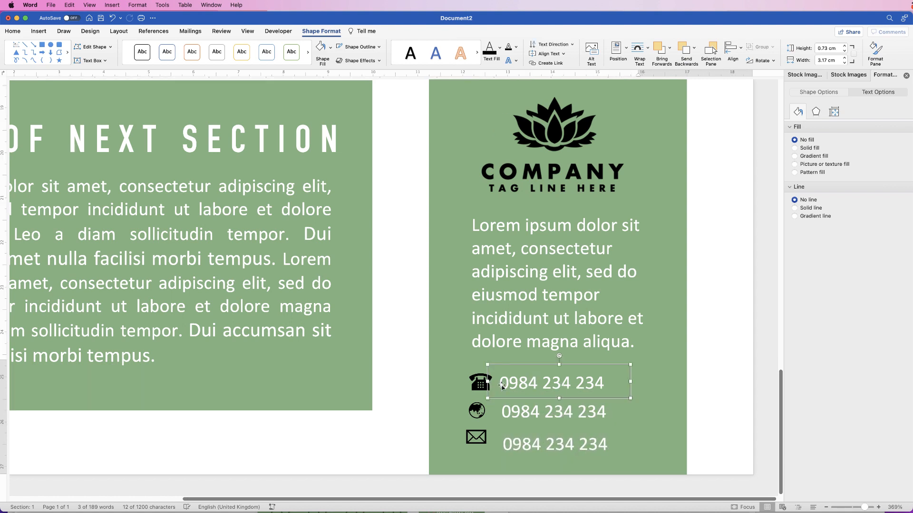
{"action": "left_click", "coordinate": [478, 384], "text": "shift"}
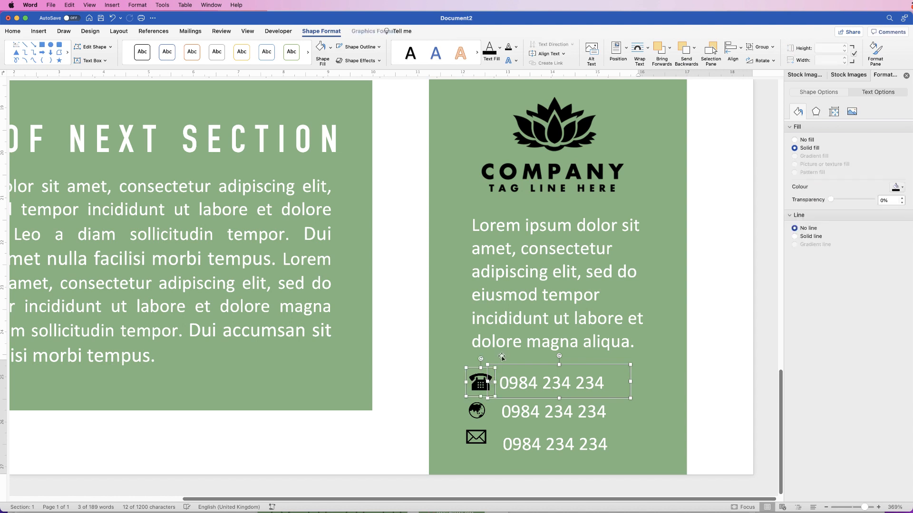
{"action": "left_click", "coordinate": [768, 49]}
{"action": "left_click", "coordinate": [761, 58]}
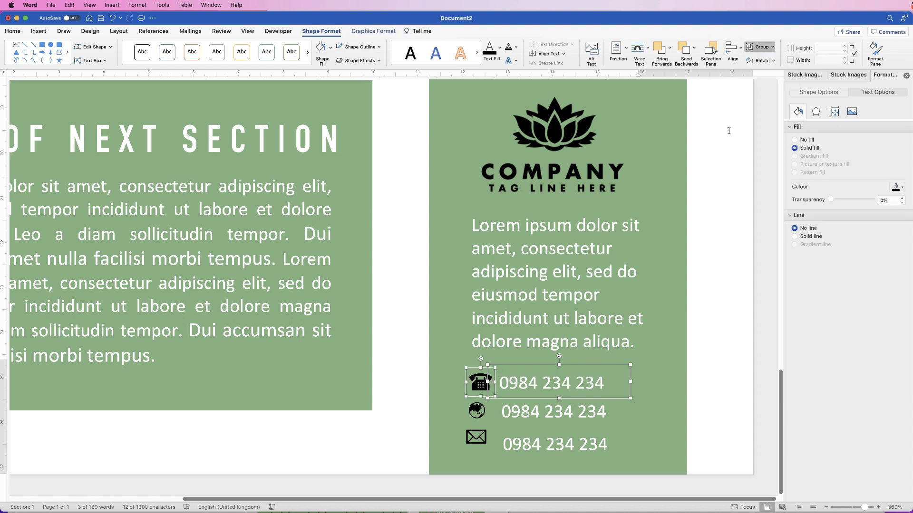
{"action": "left_click", "coordinate": [523, 422]}
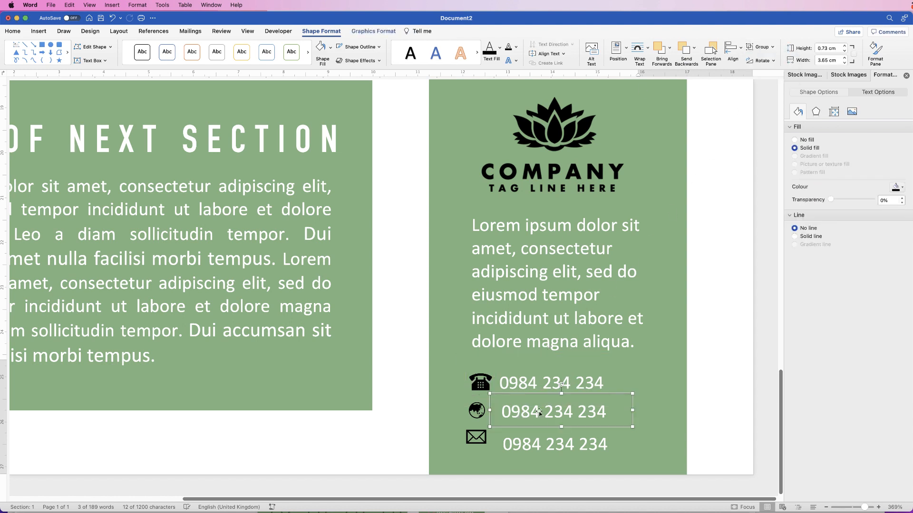
{"action": "double_click", "coordinate": [592, 414]}
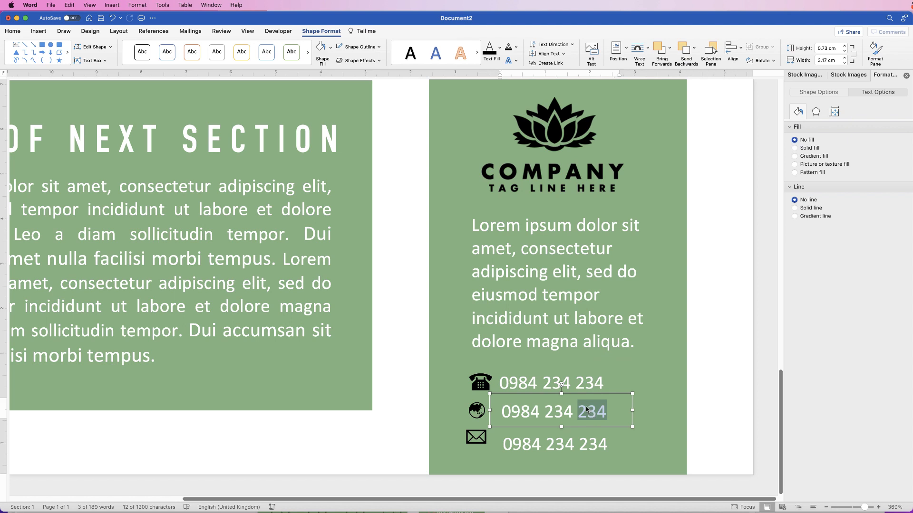
{"action": "triple_click", "coordinate": [587, 410]}
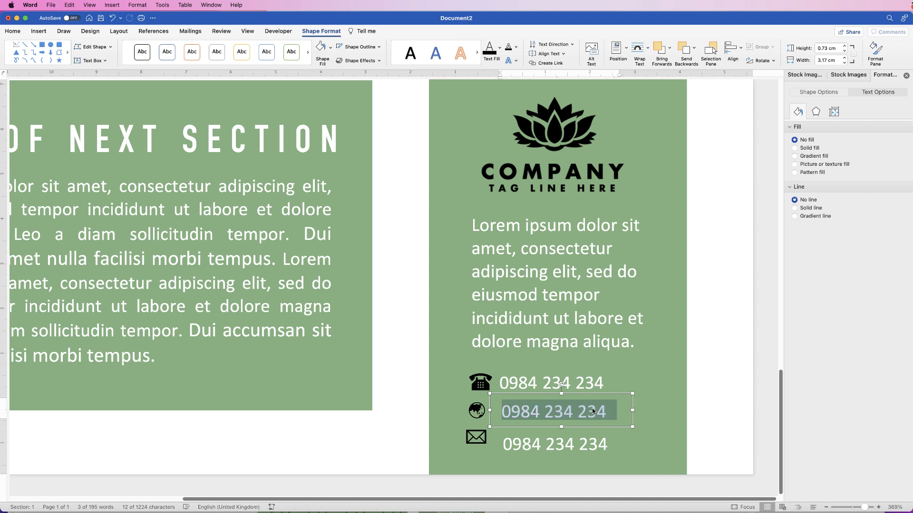
{"action": "type", "text": "www.website.com"}
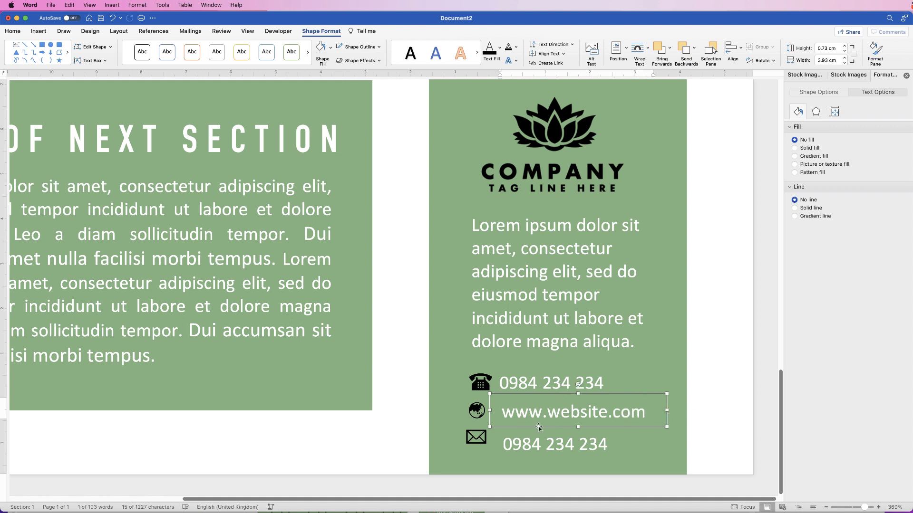
{"action": "left_click_drag", "start_coordinate": [538, 426], "coordinate": [536, 426]}
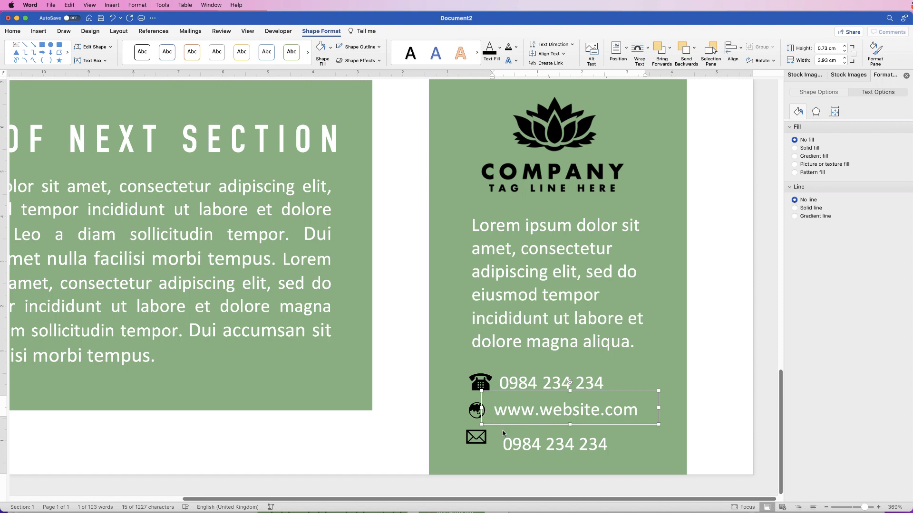
{"action": "key", "text": "Left"}
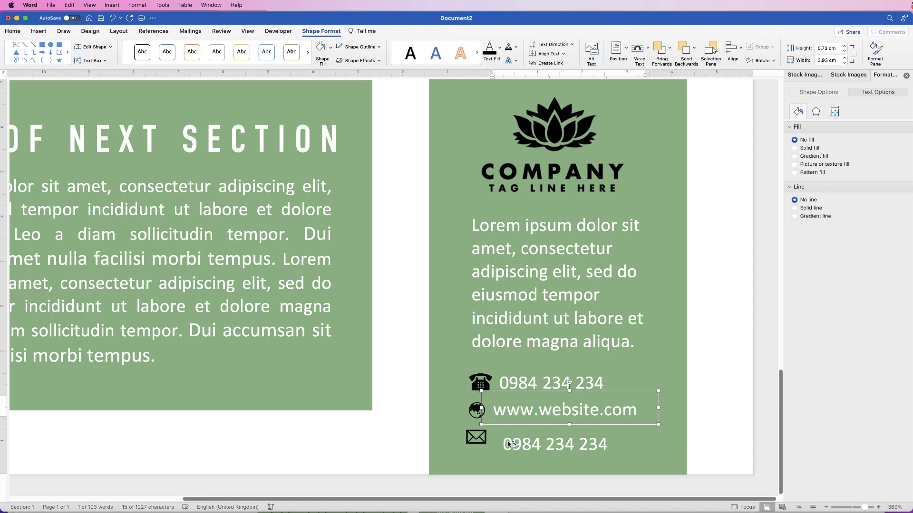
{"action": "left_click_drag", "start_coordinate": [570, 425], "coordinate": [570, 426]}
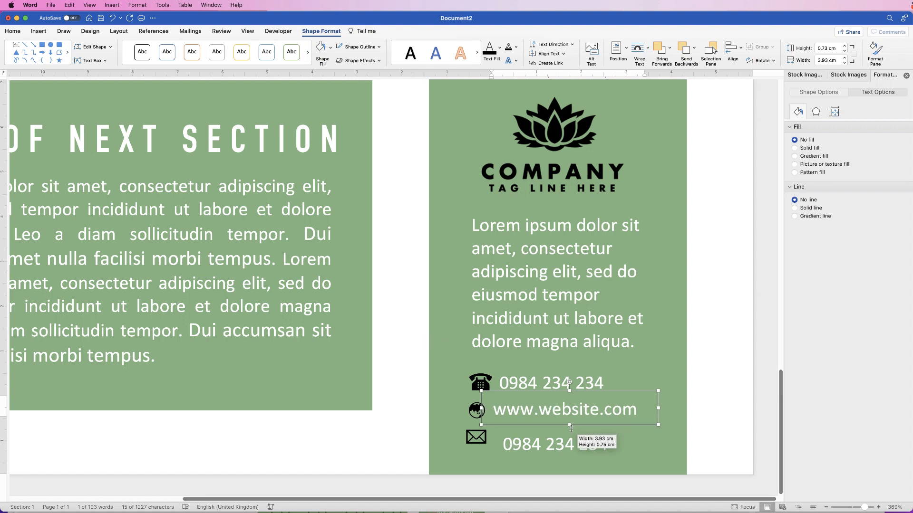
Group the globe with the website line, shift it right, then ungroup and adjust the text box.
{"action": "left_click", "coordinate": [477, 410], "text": "shift"}
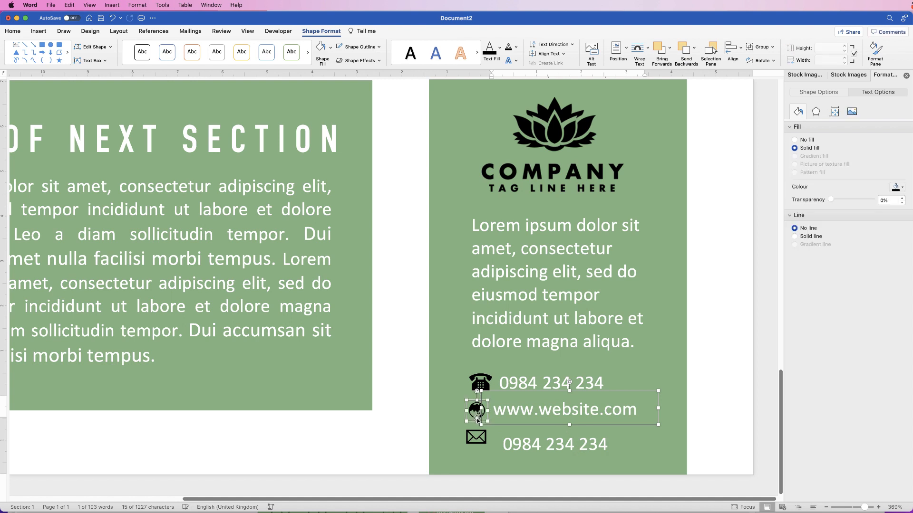
{"action": "left_click", "coordinate": [764, 47]}
{"action": "left_click", "coordinate": [771, 59]}
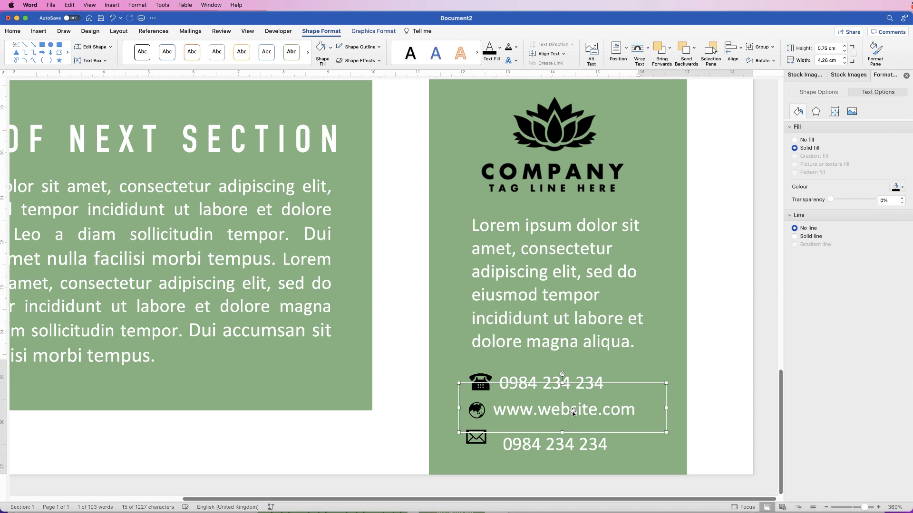
{"action": "left_click_drag", "start_coordinate": [573, 412], "coordinate": [584, 404]}
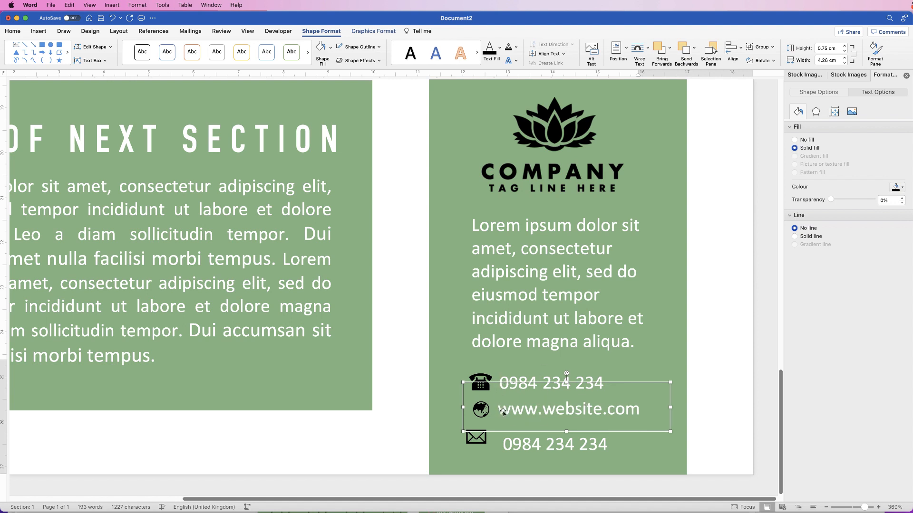
{"action": "left_click", "coordinate": [772, 47]}
{"action": "left_click", "coordinate": [778, 75]}
{"action": "left_click", "coordinate": [642, 373]}
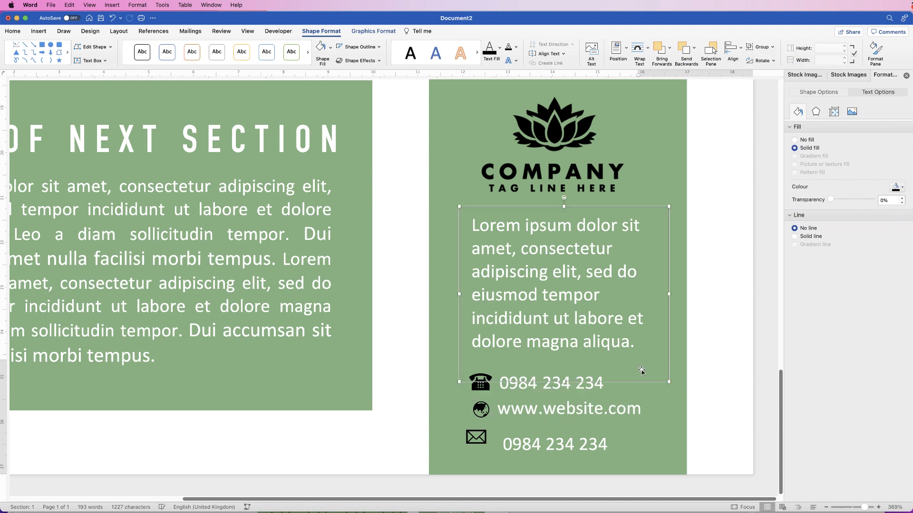
{"action": "left_click", "coordinate": [570, 412]}
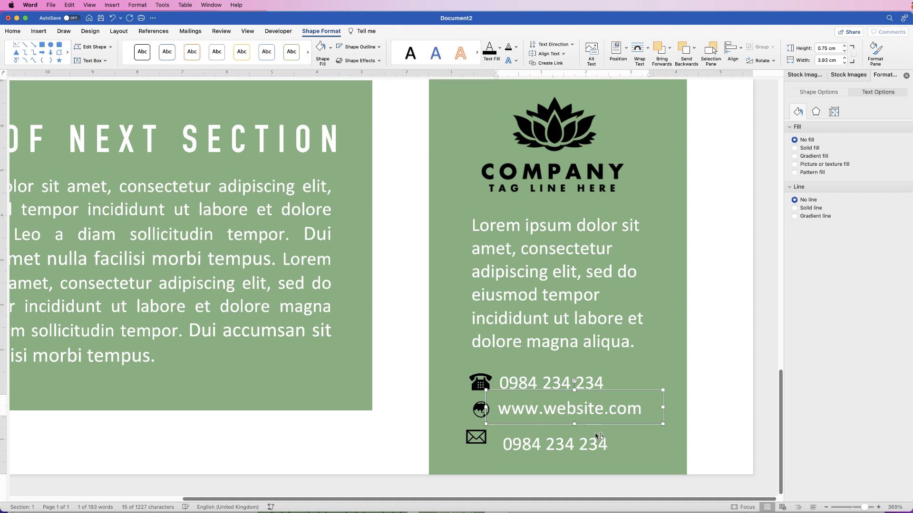
{"action": "left_click_drag", "start_coordinate": [596, 434], "coordinate": [599, 436]}
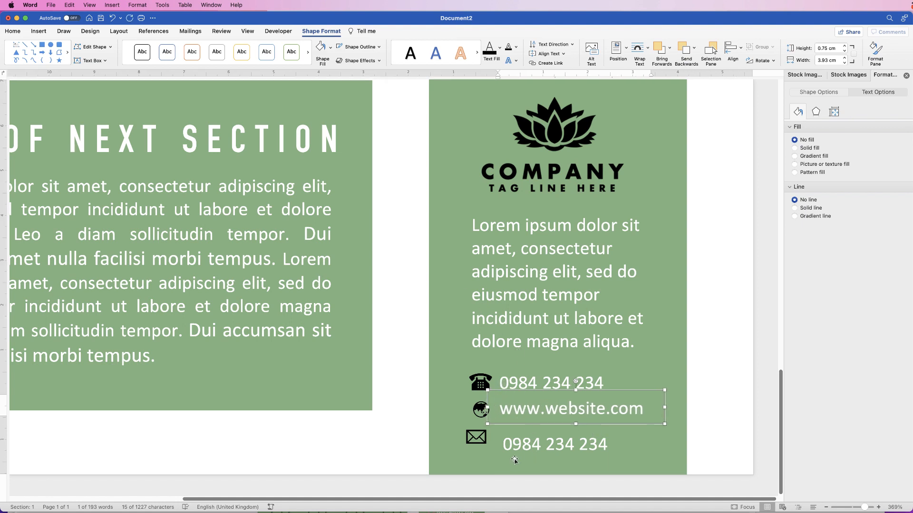
{"action": "left_click", "coordinate": [521, 445]}
{"action": "double_click", "coordinate": [536, 444]}
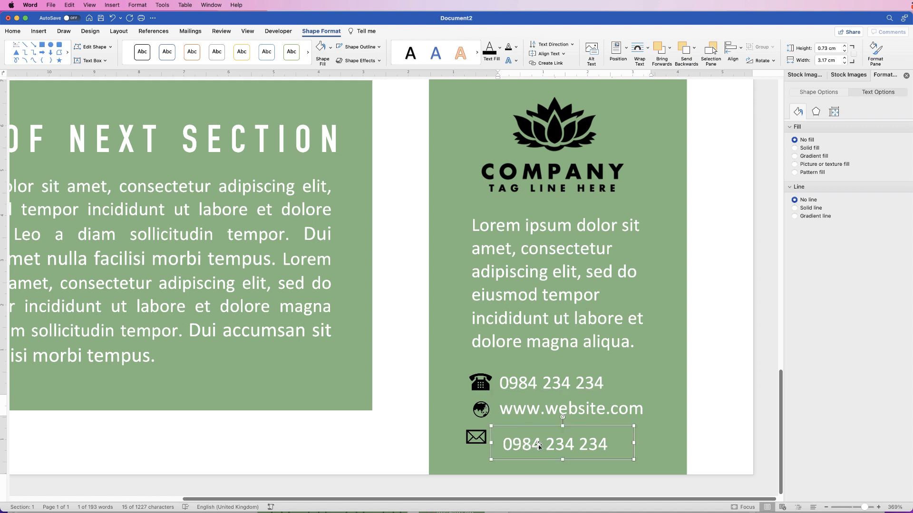
{"action": "triple_click", "coordinate": [536, 454]}
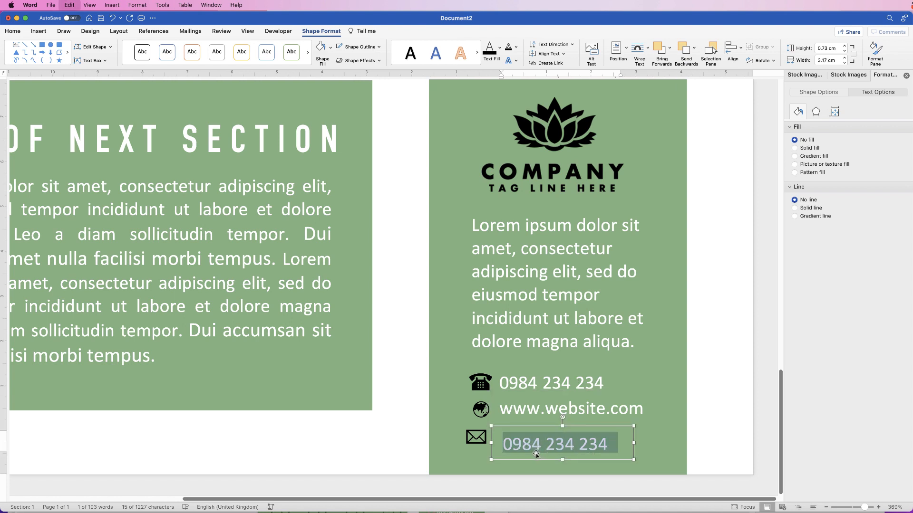
{"action": "type", "text": "email@email.com"}
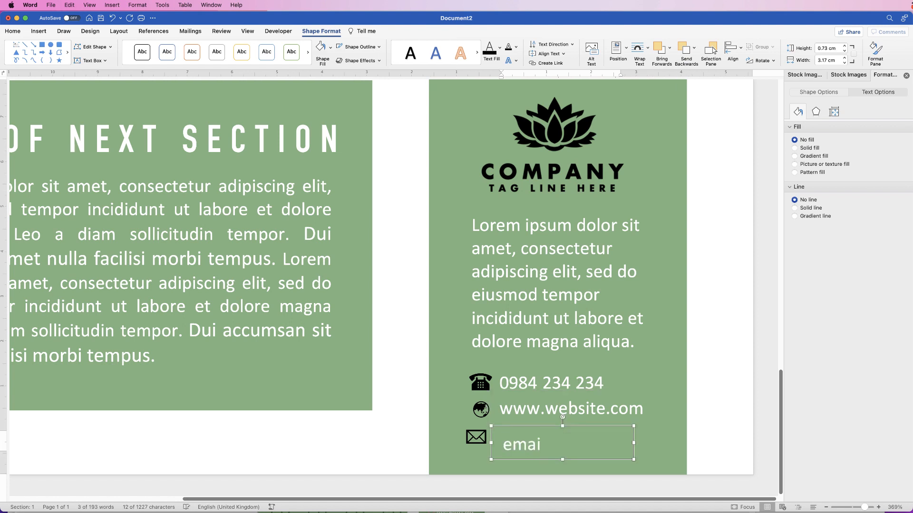
{"action": "left_click_drag", "start_coordinate": [634, 442], "coordinate": [655, 441]}
{"action": "left_click_drag", "start_coordinate": [533, 447], "coordinate": [531, 441]}
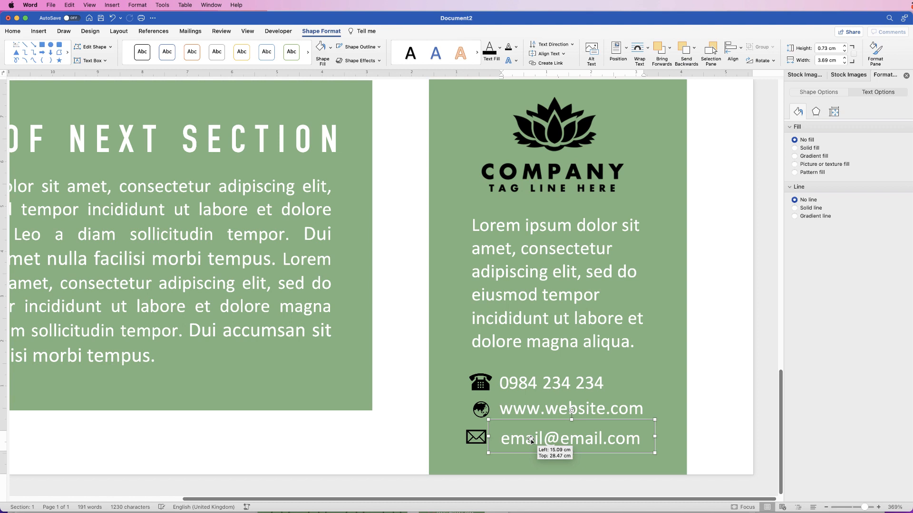
Group the envelope icon with the email line and nudge the group up slightly.
{"action": "left_click", "coordinate": [476, 438]}
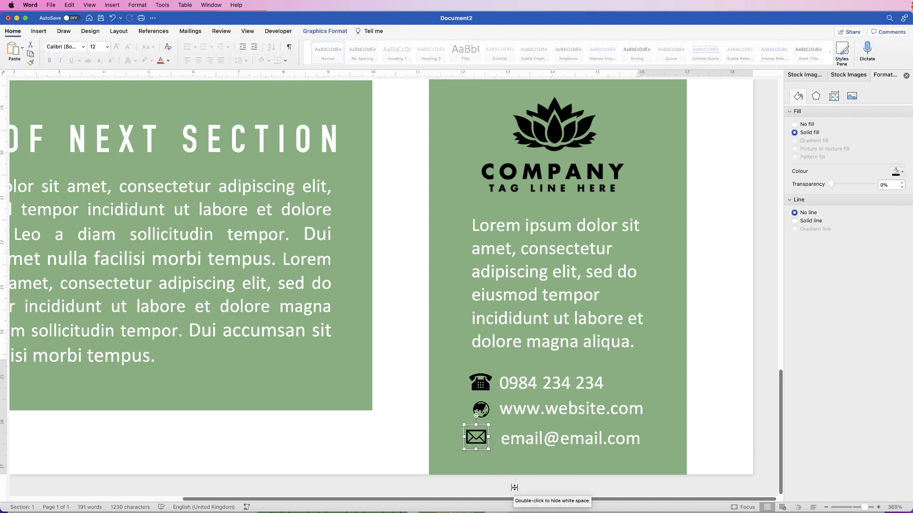
{"action": "left_click_drag", "start_coordinate": [476, 436], "coordinate": [481, 439]}
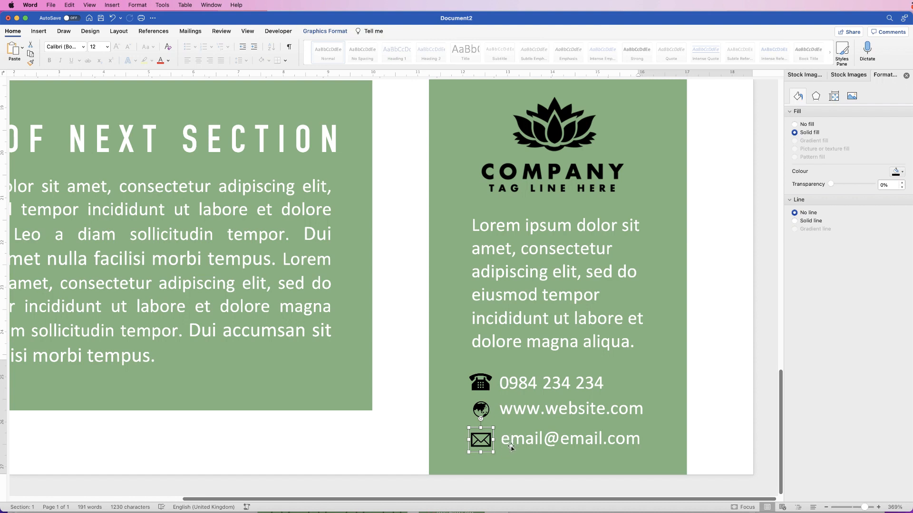
{"action": "left_click", "coordinate": [516, 444], "text": "shift"}
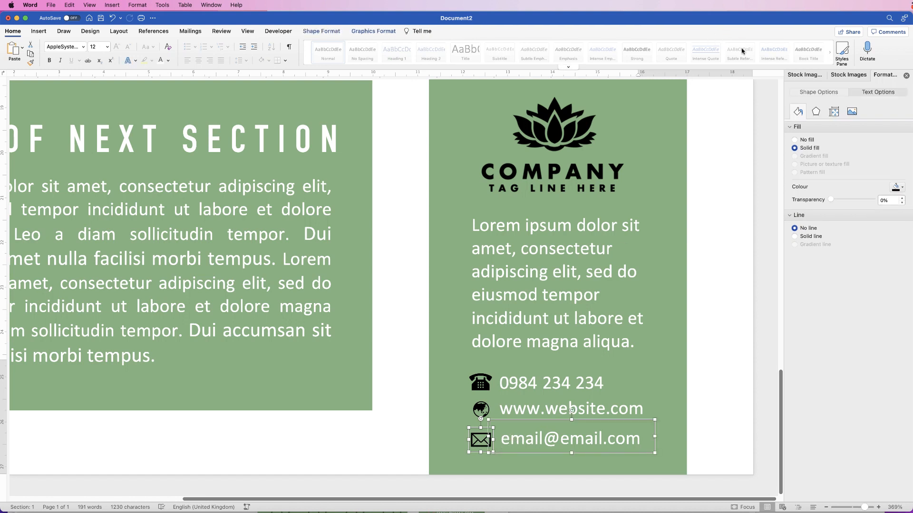
{"action": "left_click", "coordinate": [388, 33]}
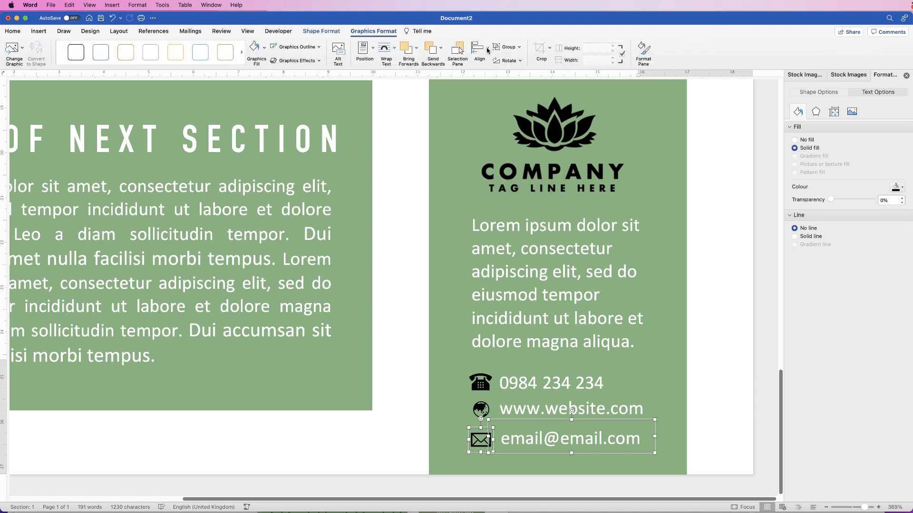
{"action": "left_click", "coordinate": [518, 48]}
{"action": "left_click", "coordinate": [518, 58]}
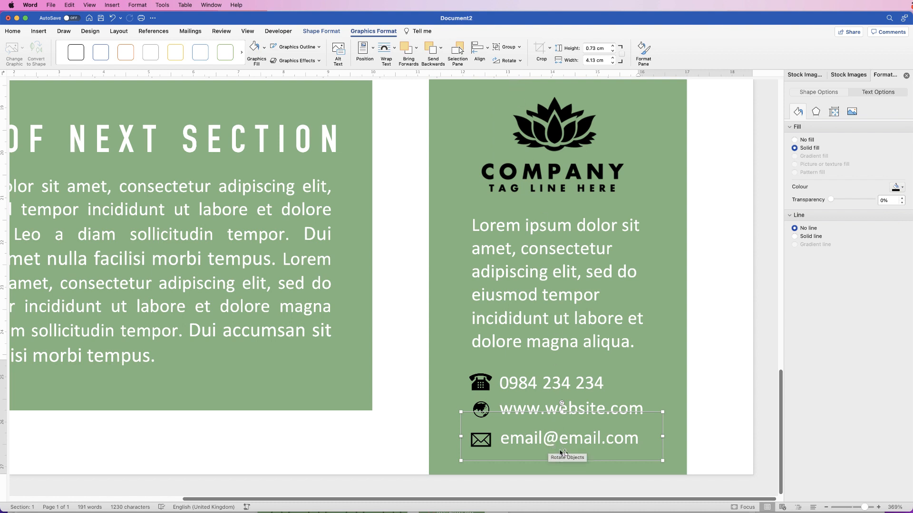
{"action": "key", "text": "Up"}
{"action": "key", "text": "Up"}
{"action": "key", "text": "Up"}
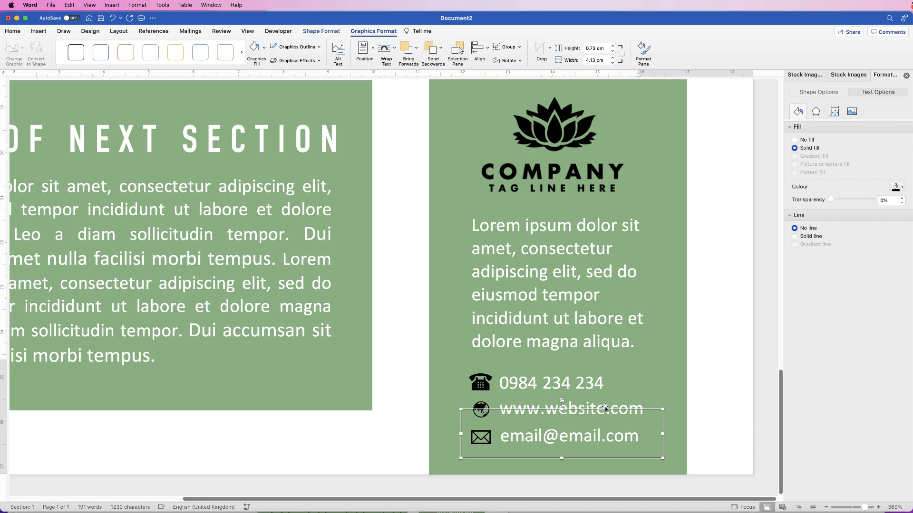
{"action": "left_click", "coordinate": [704, 399]}
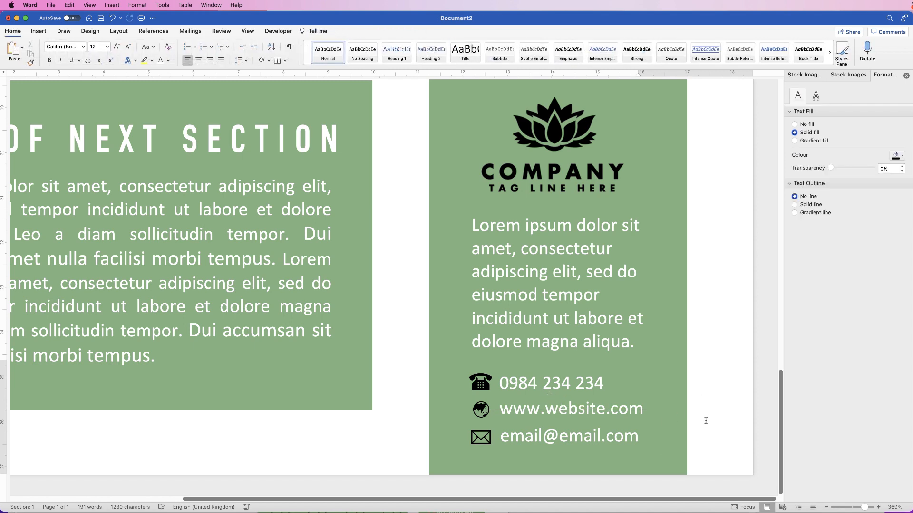
Zoom out to the full page and delete the vertical line from the page header.
{"action": "left_click_drag", "start_coordinate": [864, 507], "coordinate": [854, 511]}
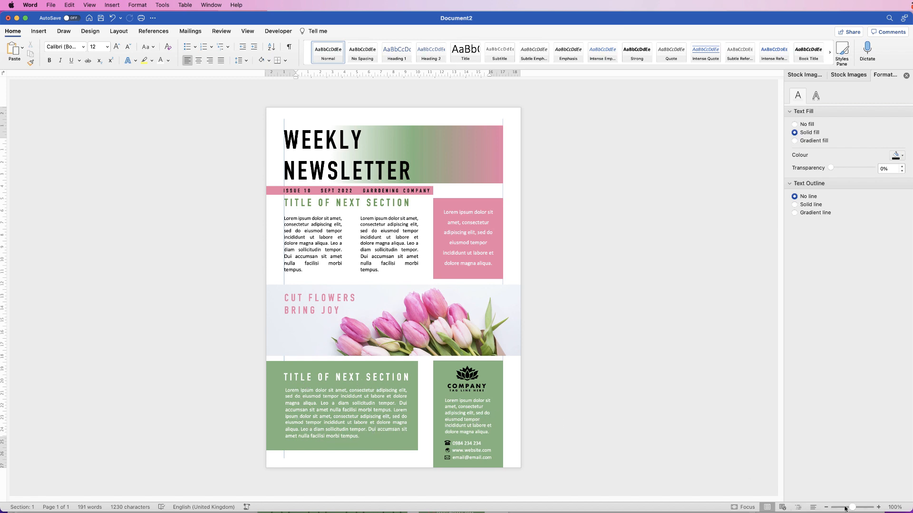
{"action": "mouse_move", "coordinate": [854, 508]}
{"action": "left_mouse_down"}
{"action": "mouse_move", "coordinate": [839, 510]}
{"action": "mouse_move", "coordinate": [853, 508]}
{"action": "left_mouse_up"}
{"action": "double_click", "coordinate": [463, 117]}
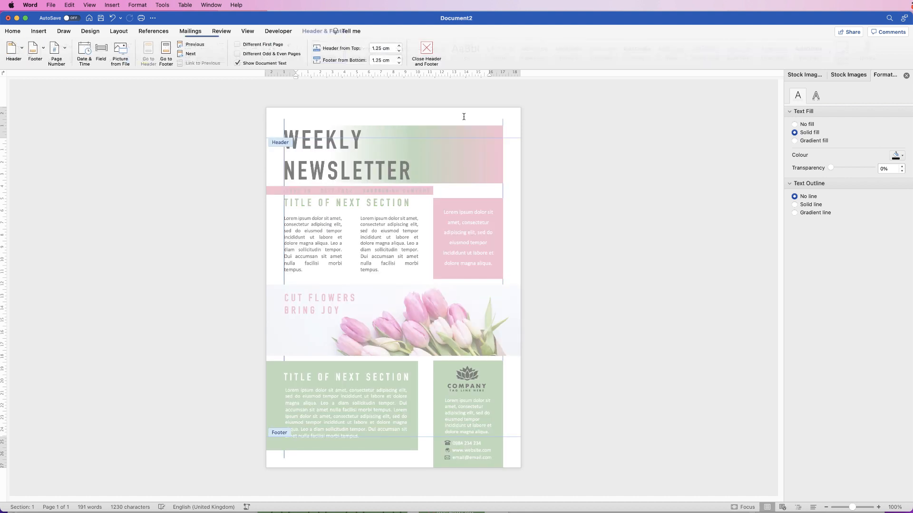
{"action": "left_click", "coordinate": [283, 123]}
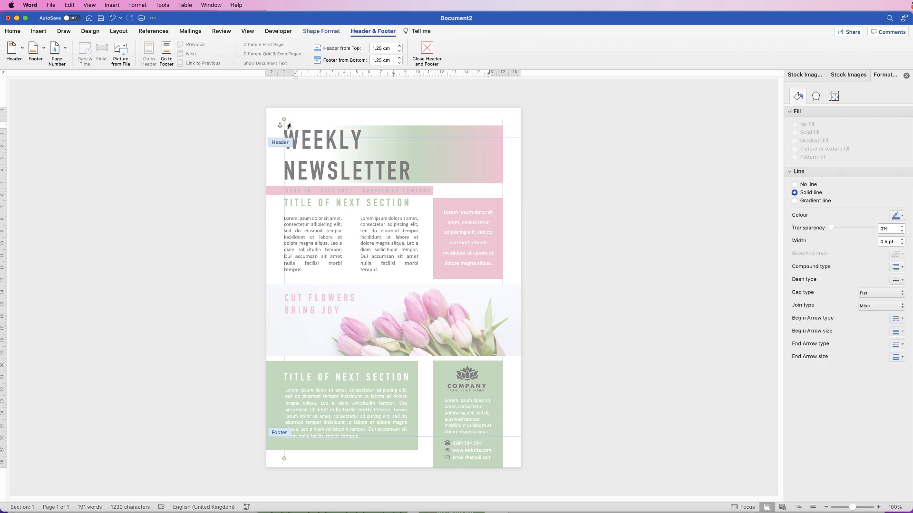
{"action": "left_click", "coordinate": [288, 125]}
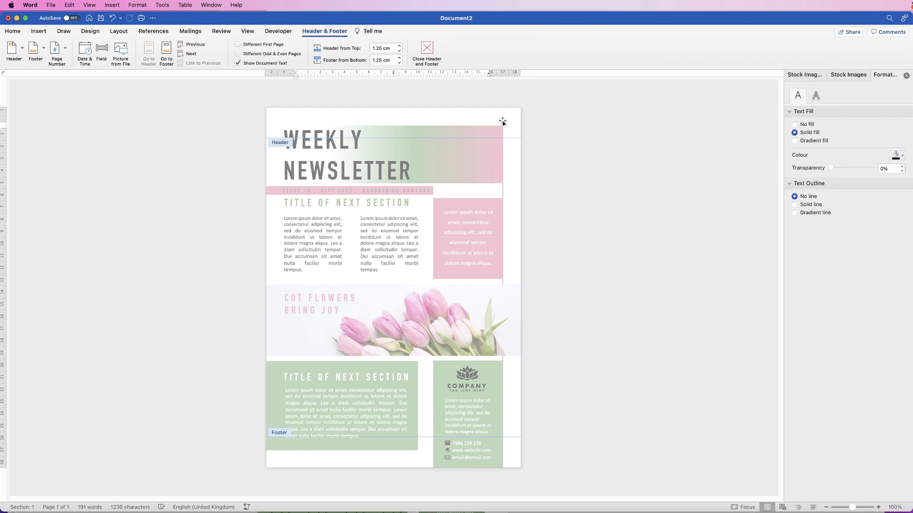
{"action": "key", "text": "Delete"}
{"action": "double_click", "coordinate": [476, 194]}
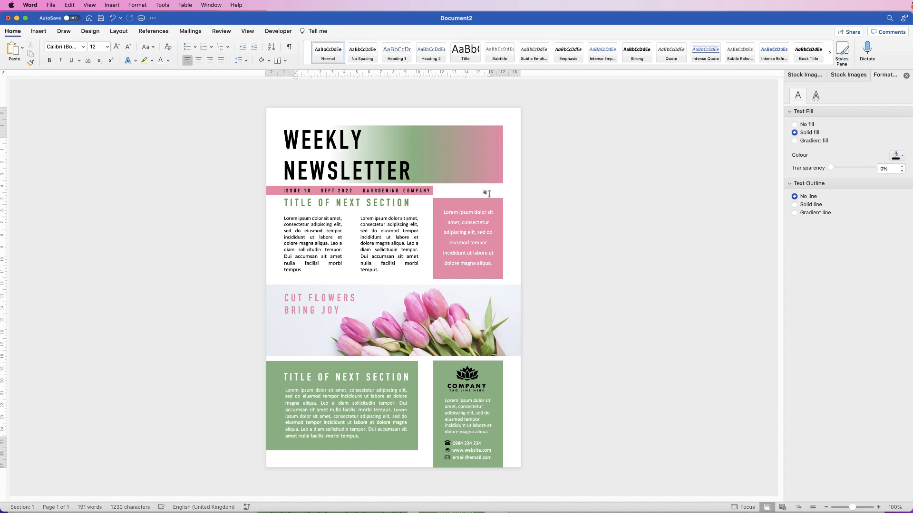
{"action": "left_click", "coordinate": [50, 5]}
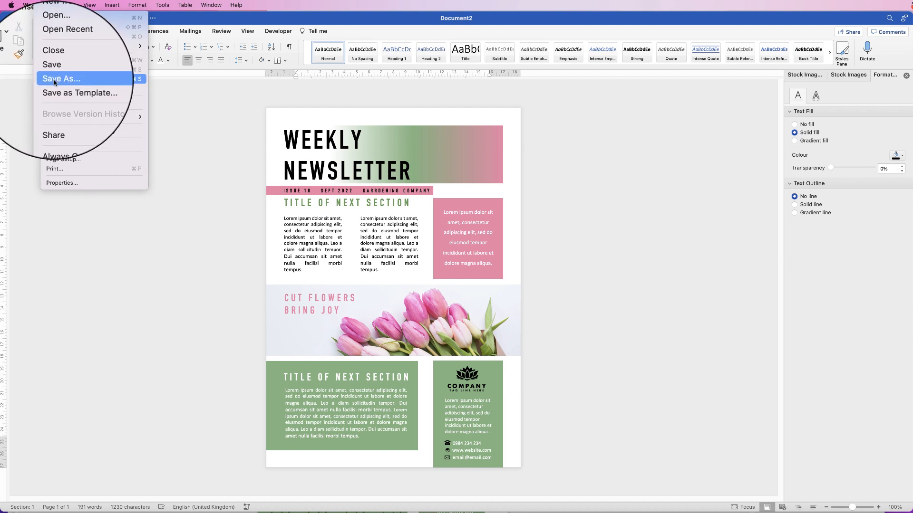
Save the newsletter as Doc2.pdf with the file format set to PDF.
{"action": "left_click", "coordinate": [56, 79]}
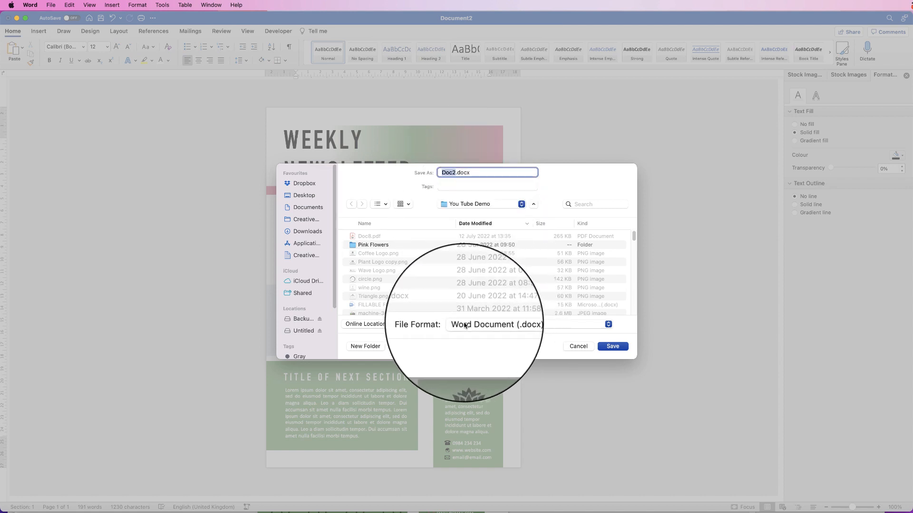
{"action": "left_click", "coordinate": [511, 327]}
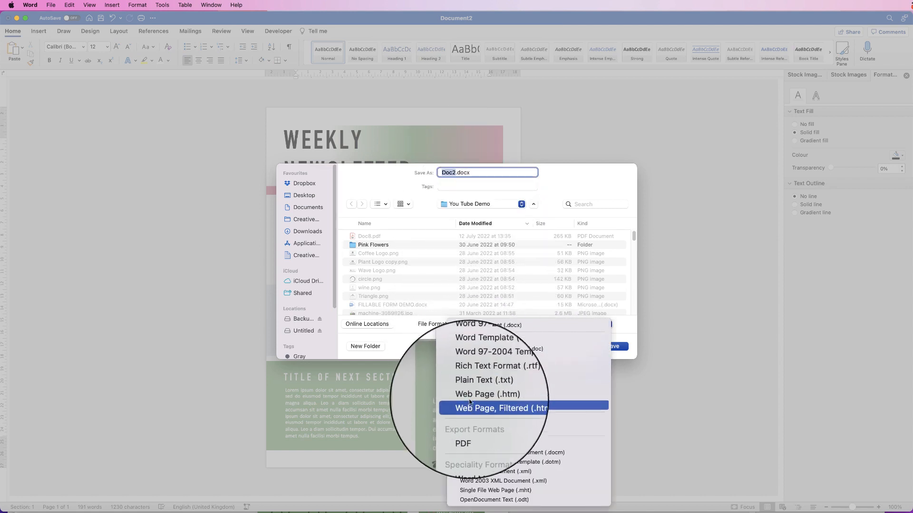
{"action": "left_click", "coordinate": [464, 431]}
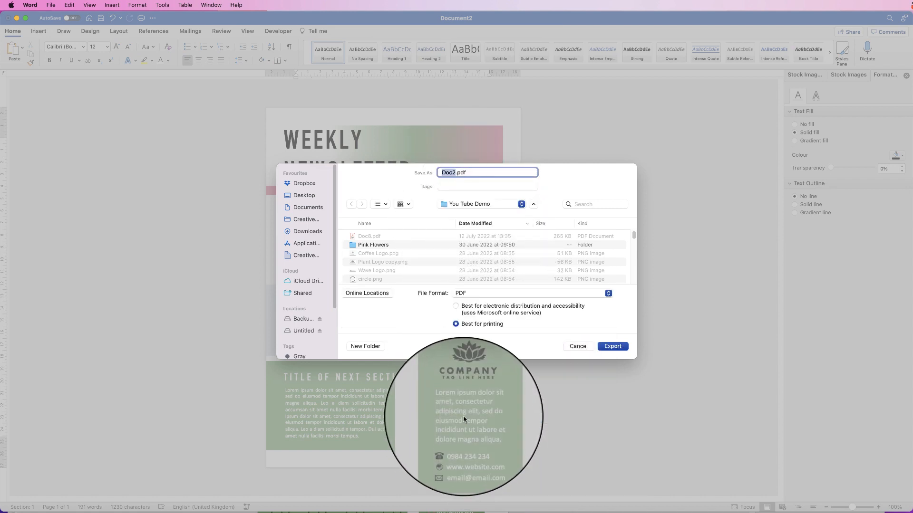